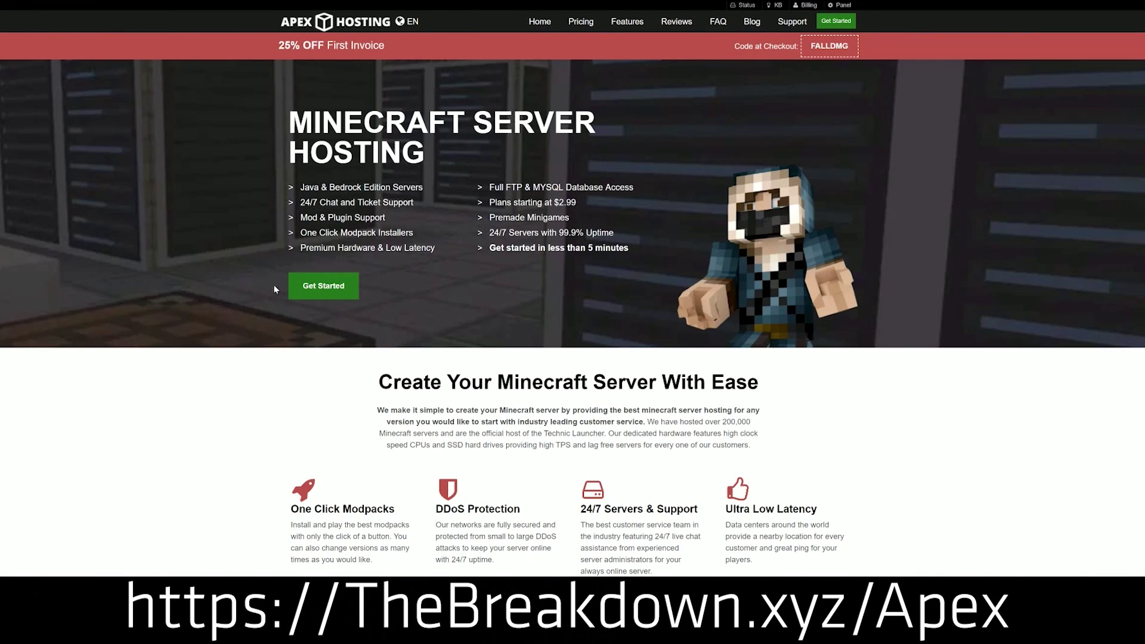
Step: Review the Minecraft server hosting features on the Apex Hosting page, including server support and automated backups
scroll(444, 354, "down", 4)
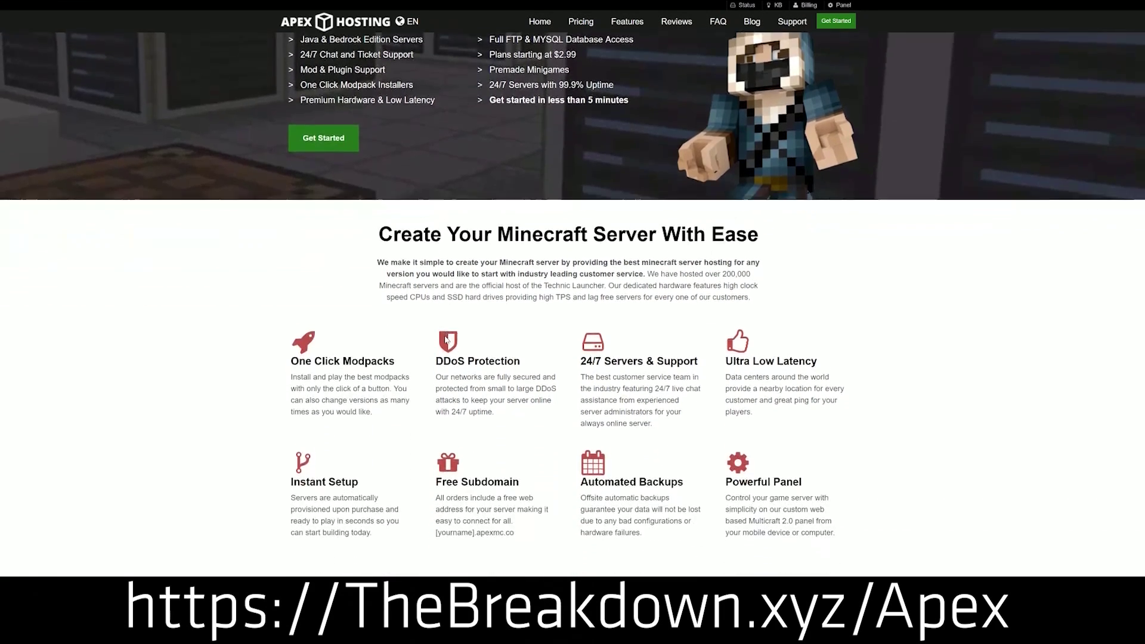
left_click_drag(290, 268, 709, 270)
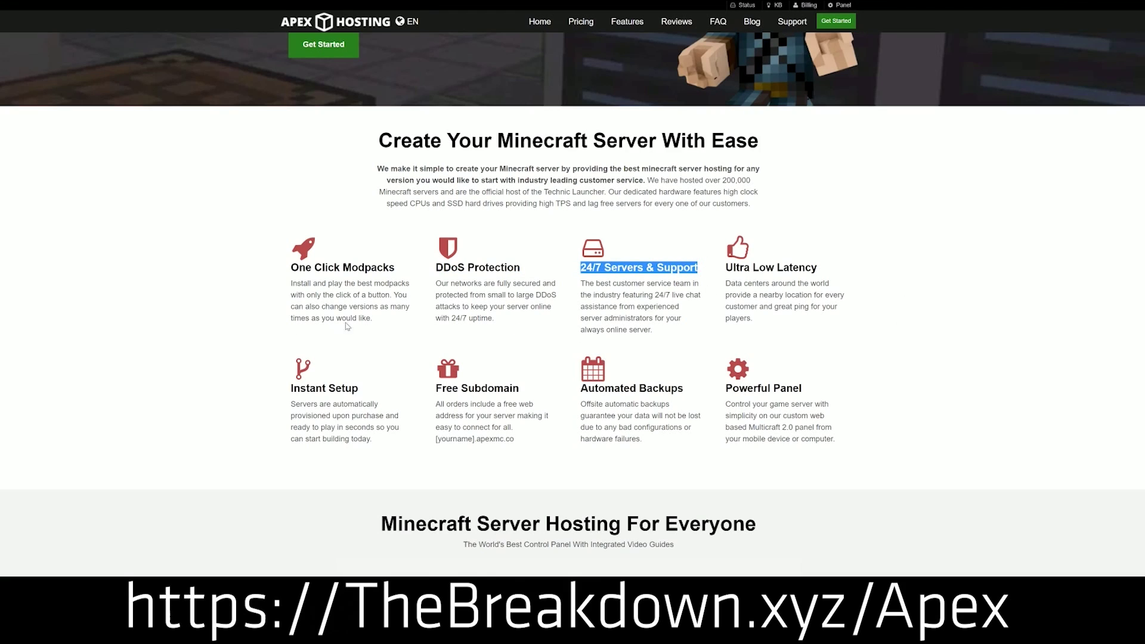
left_click_drag(580, 390, 715, 385)
left_click(539, 392)
left_click_drag(381, 442, 291, 388)
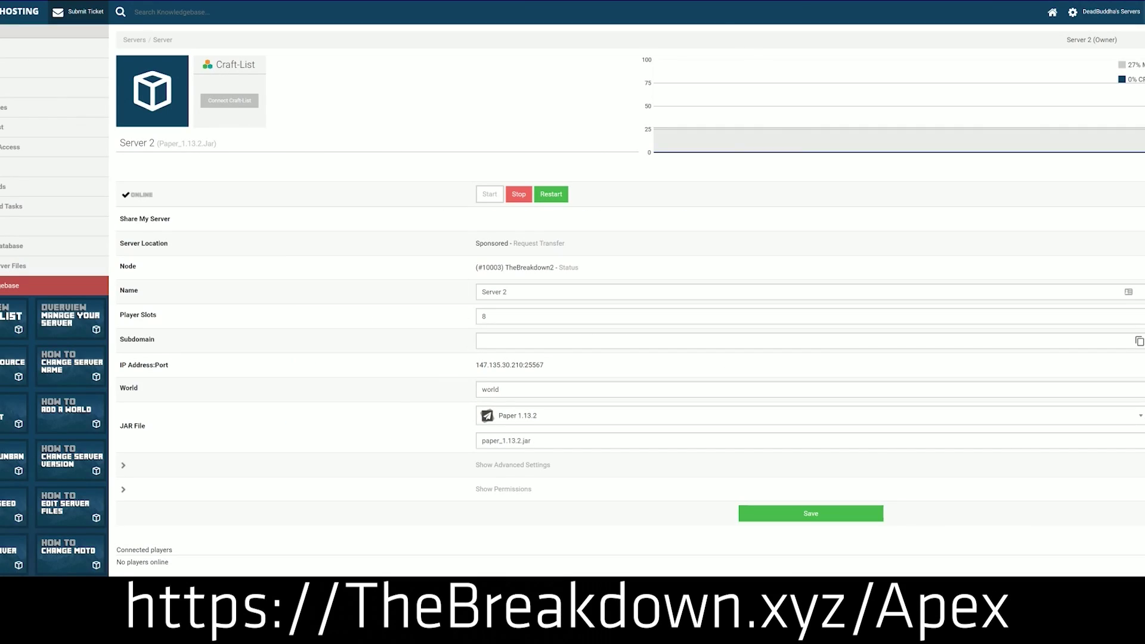
Step: Change Server 2's JAR file to Minecraft 1.15 and keep using the existing world
left_click(540, 417)
scroll(537, 477, "down", 3)
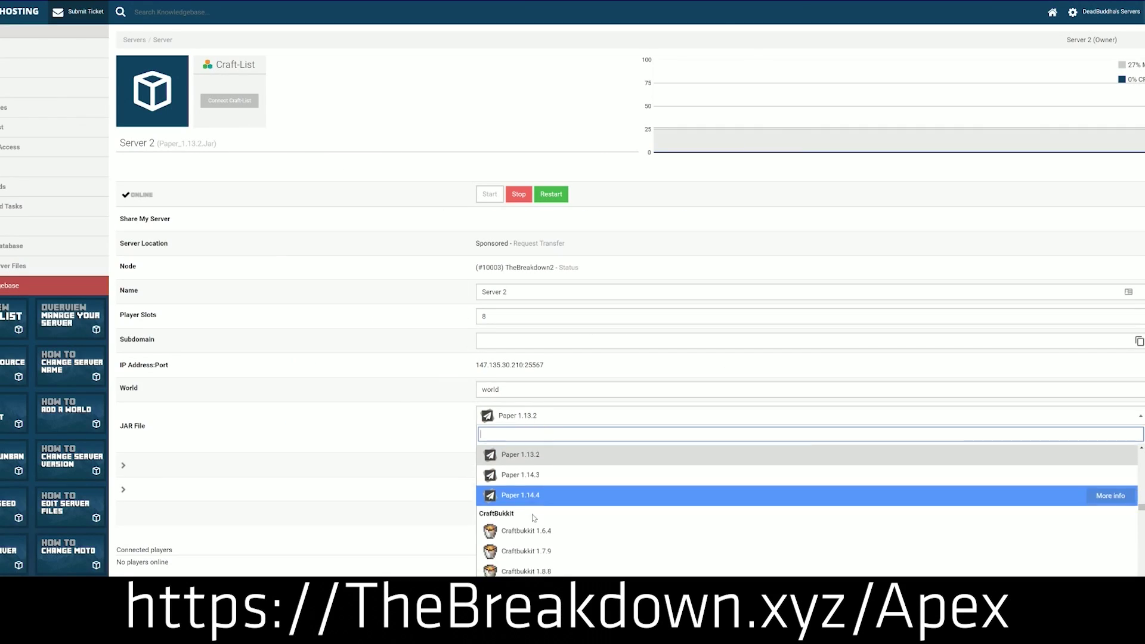
scroll(532, 518, "up", 5)
scroll(532, 518, "up", 3)
scroll(535, 513, "down", 2)
scroll(534, 514, "up", 2)
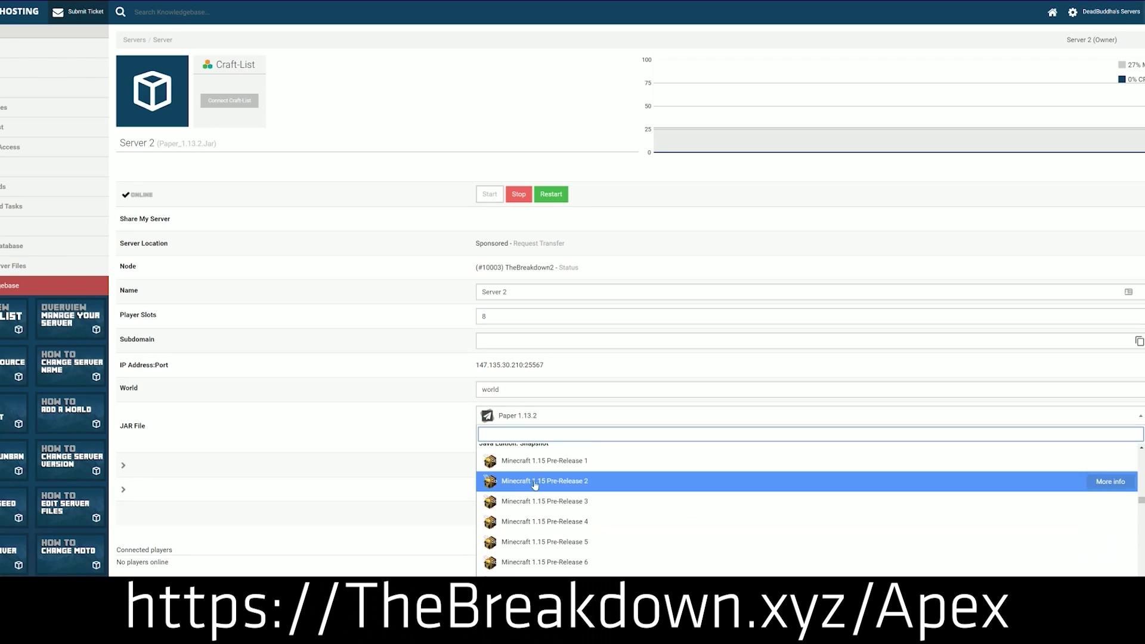
scroll(530, 518, "up", 2)
scroll(537, 519, "down", 3)
scroll(549, 524, "up", 1)
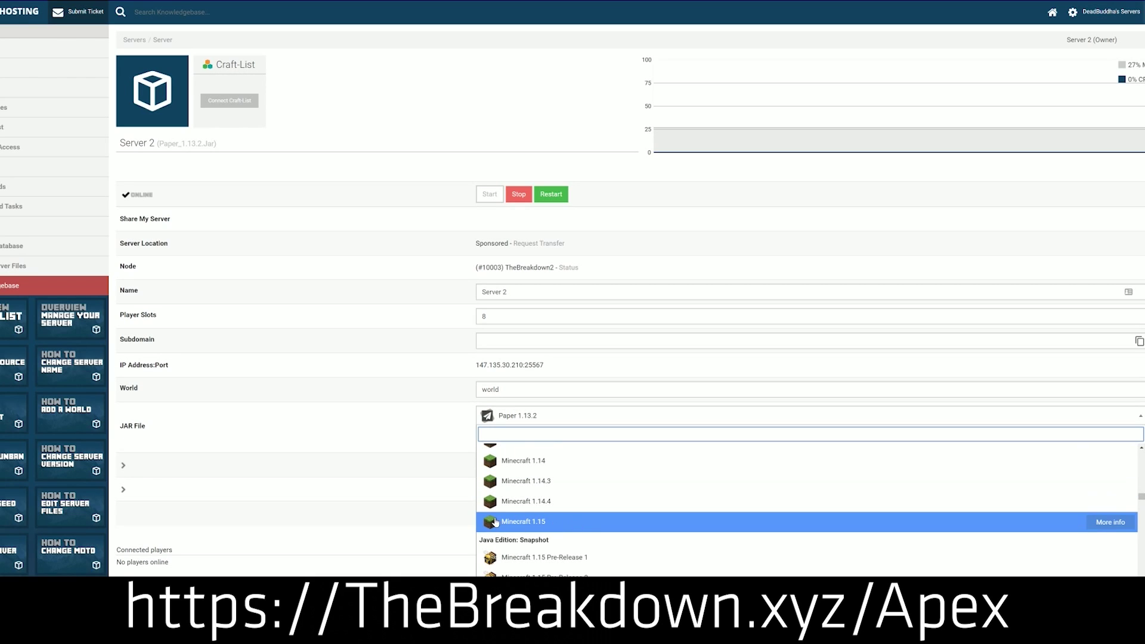
left_click(587, 525)
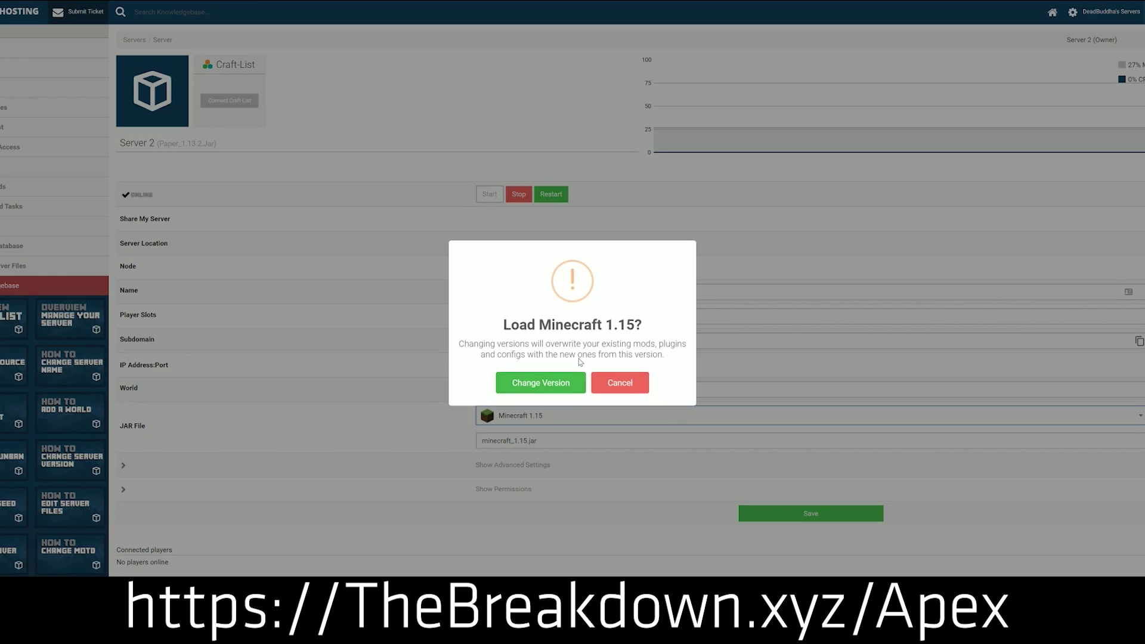
left_click(534, 383)
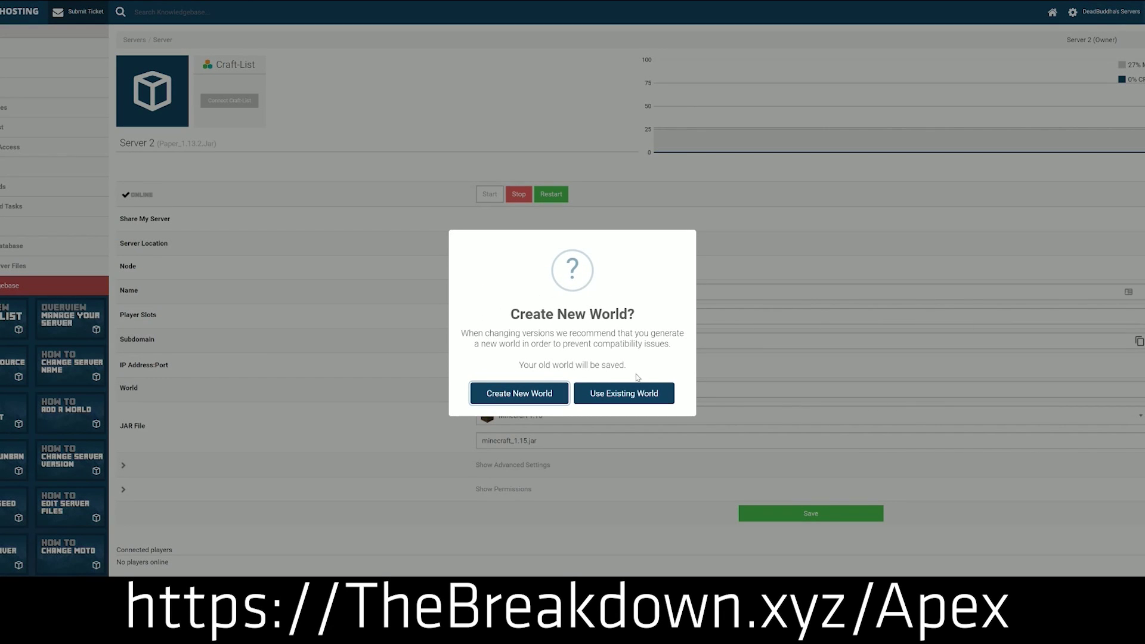
left_click(626, 395)
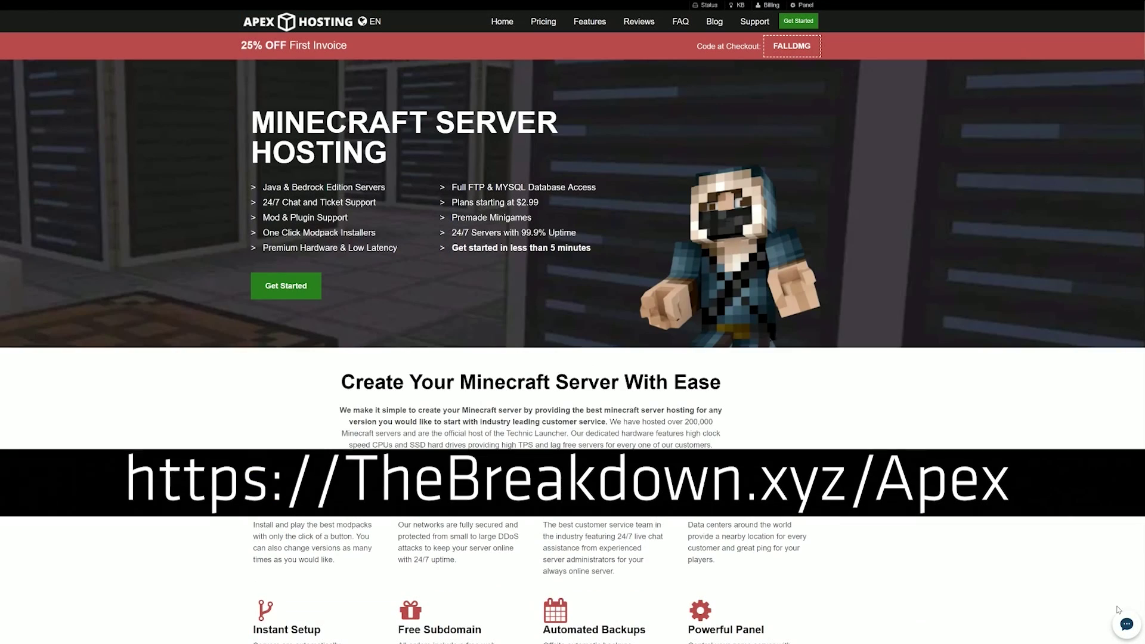
Step: Start a live support chat and send "Hey! Just sending in a quick message to show how fast your support is in a video."
left_click(1127, 624)
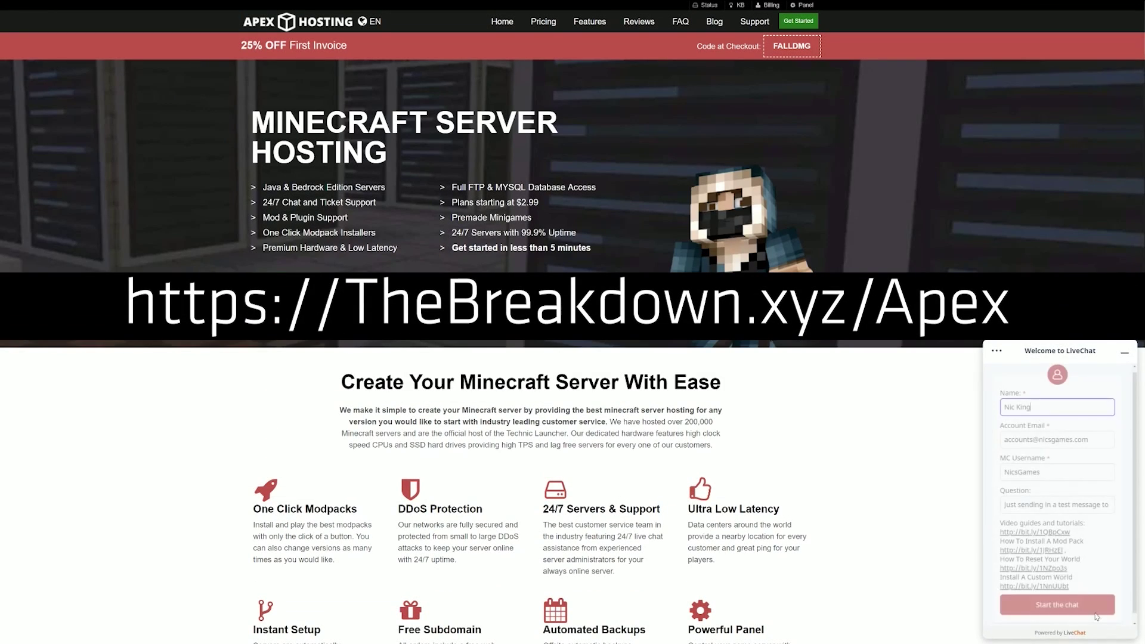
left_click(1050, 597)
left_click_drag(1075, 500, 1006, 499)
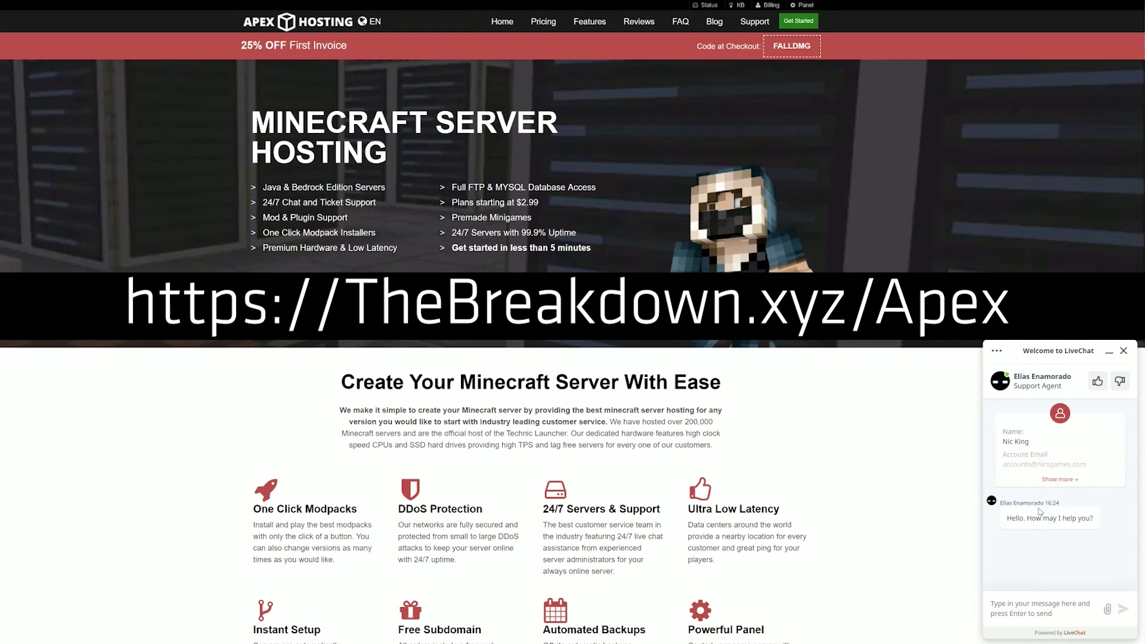
type("Hey! Just sending in a quick message to show how fast your support is in a video.")
key("Return")
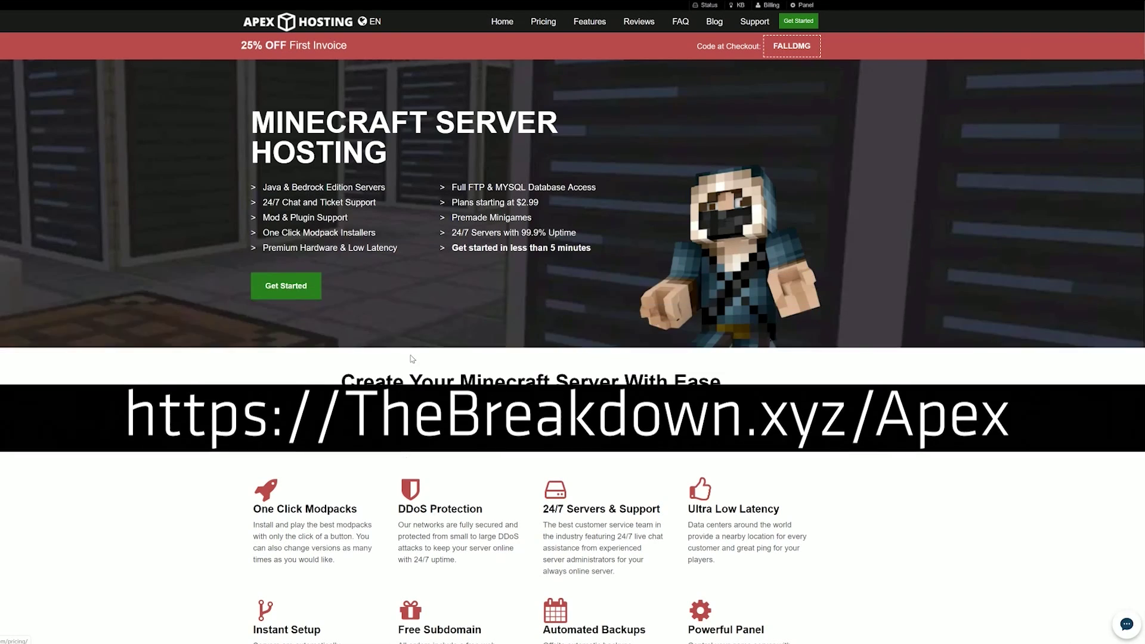
scroll(239, 294, "down", 7)
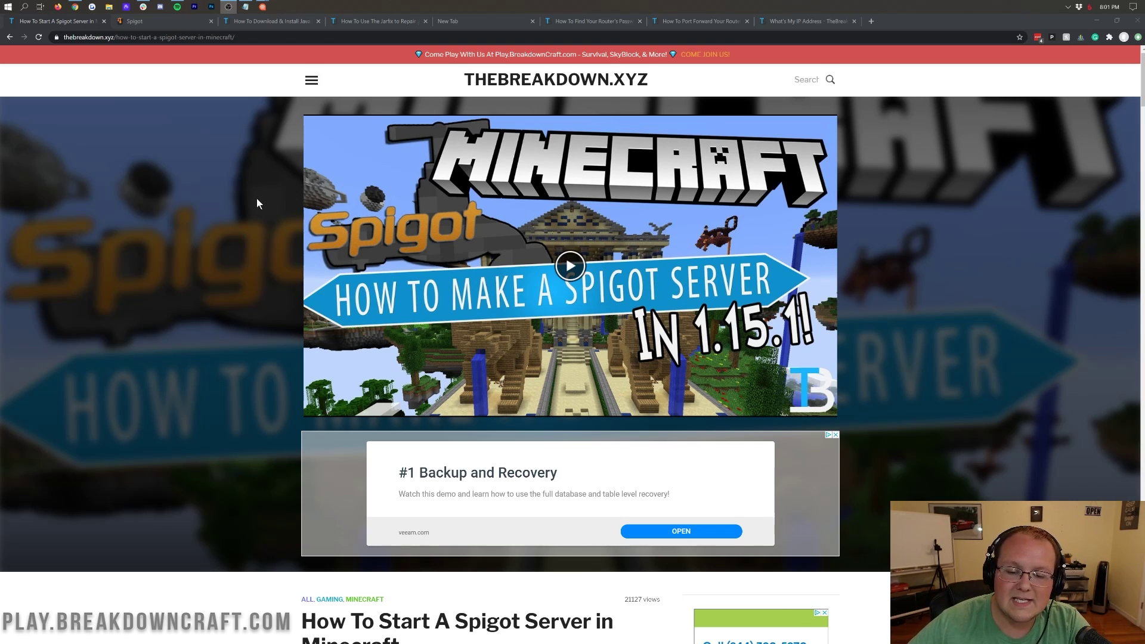
Step: Look through the Spigot server guide's steps and open its Spigot download page
scroll(208, 310, "down", 5)
scroll(206, 323, "down", 8)
scroll(299, 288, "down", 20)
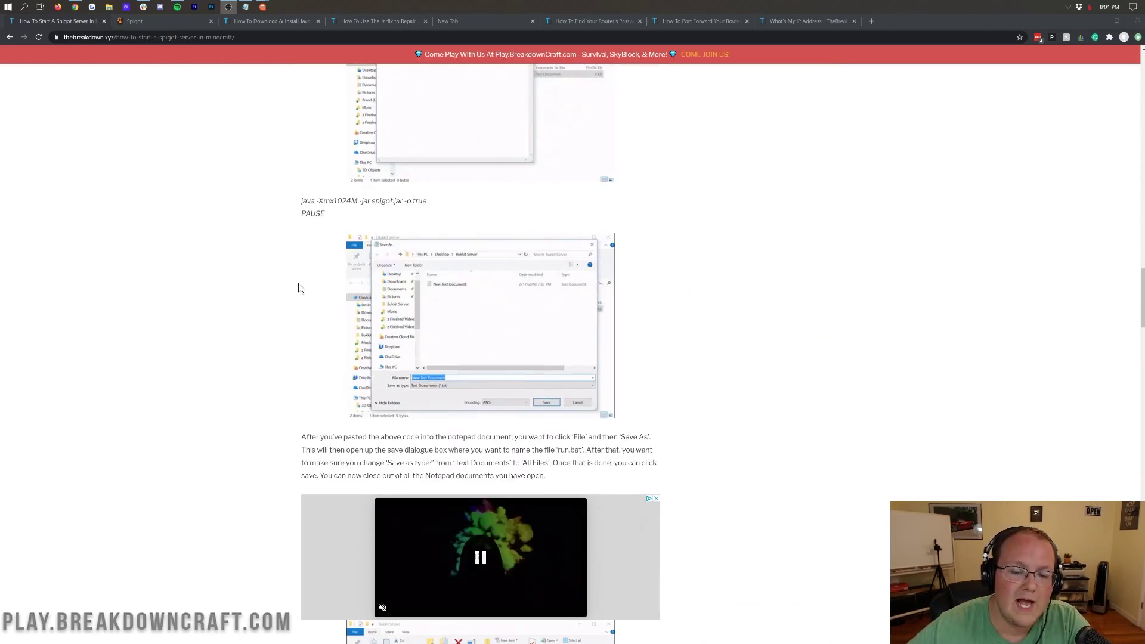
scroll(299, 288, "down", 15)
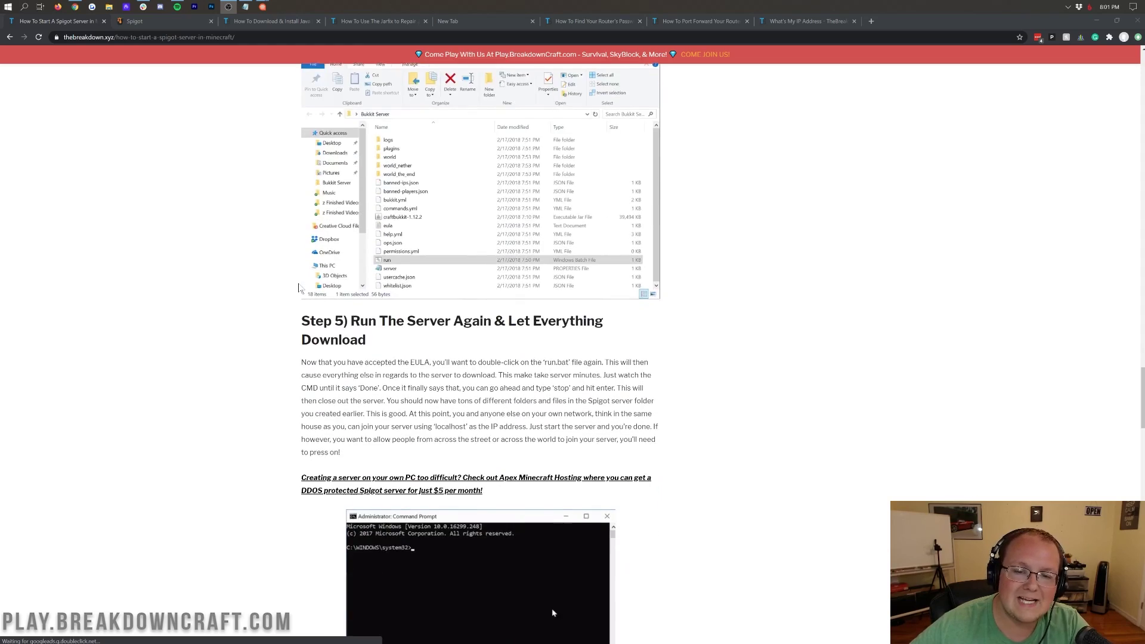
scroll(299, 288, "down", 3)
scroll(313, 325, "up", 20)
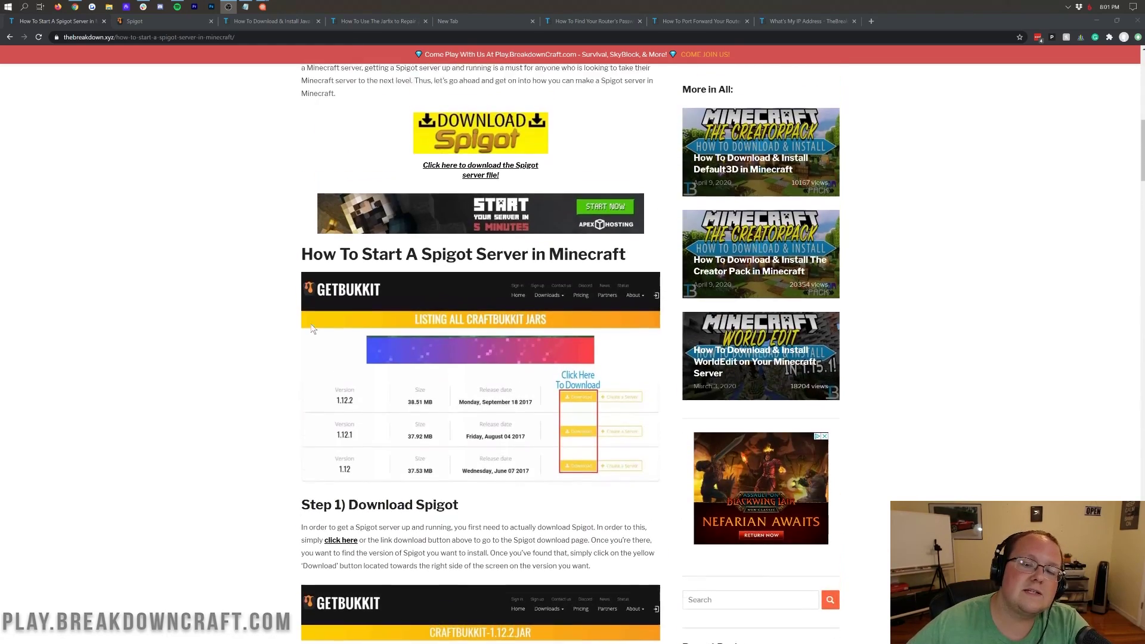
scroll(312, 329, "up", 4)
left_click(458, 364)
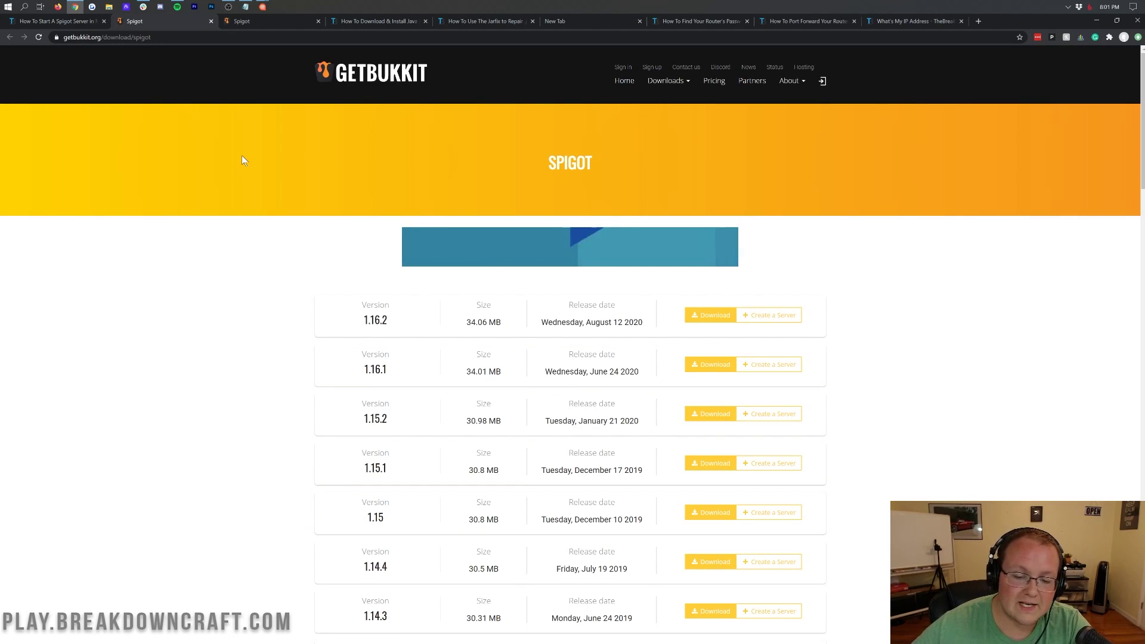
Step: Download Spigot version 1.16.2 as Spigot-1.16.2.jar and choose to keep the file
left_click_drag(363, 324, 382, 323)
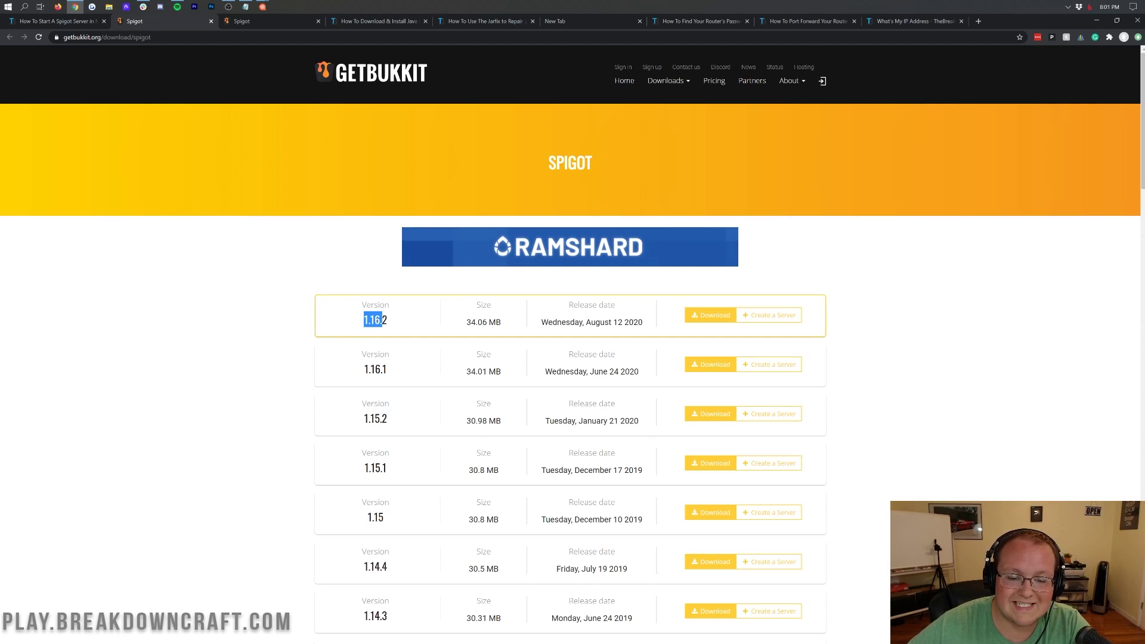
left_click(385, 322)
left_click(692, 320)
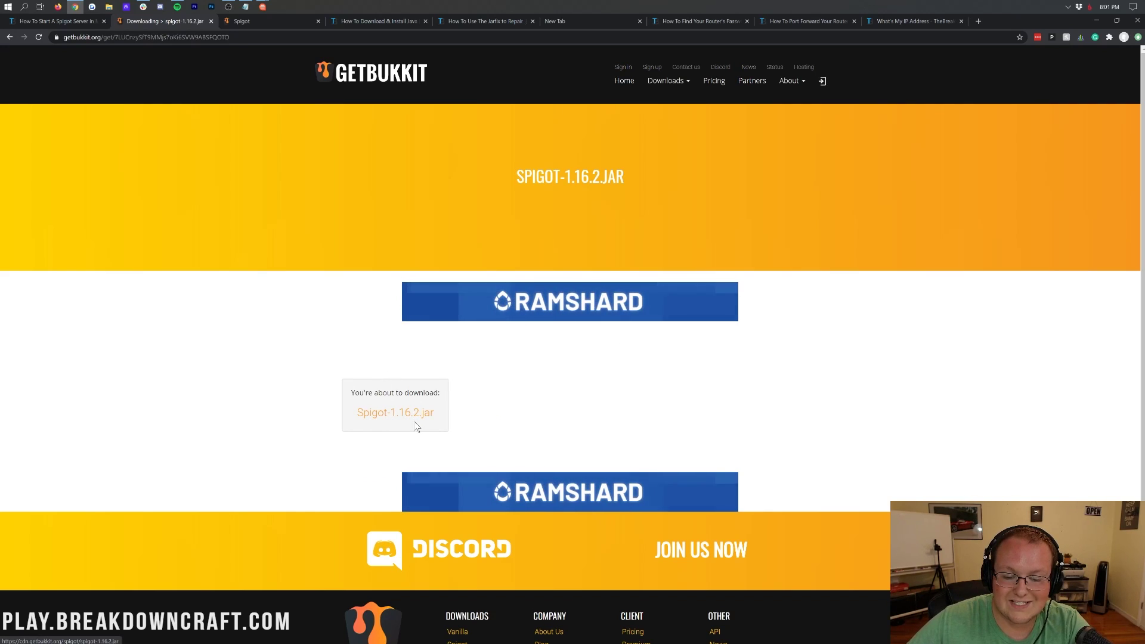
left_click(380, 422)
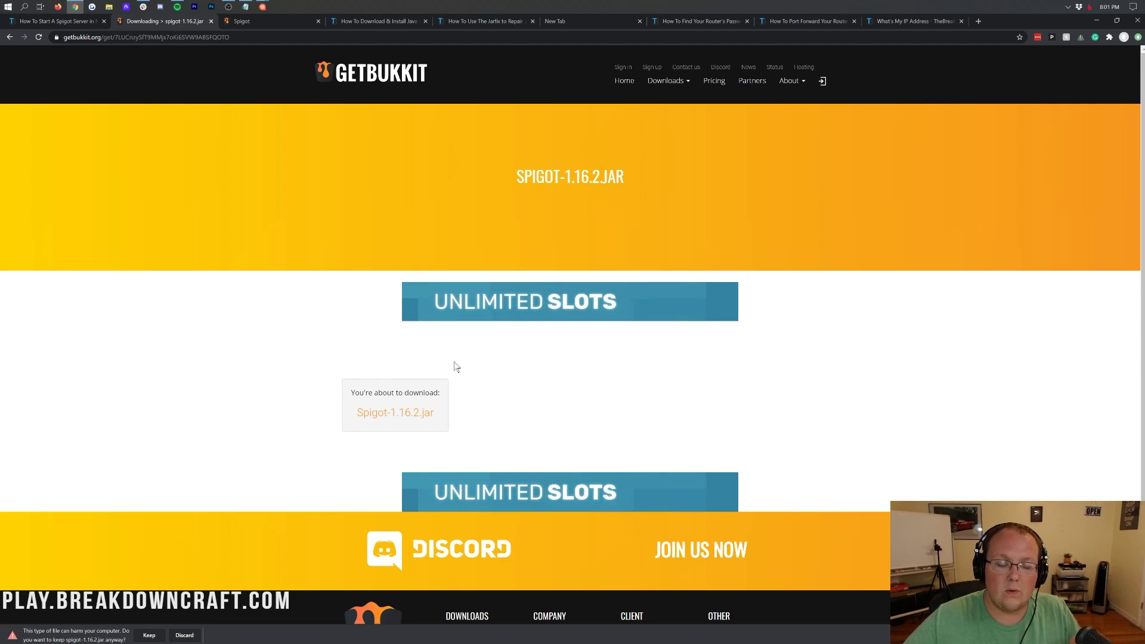
left_click(150, 636)
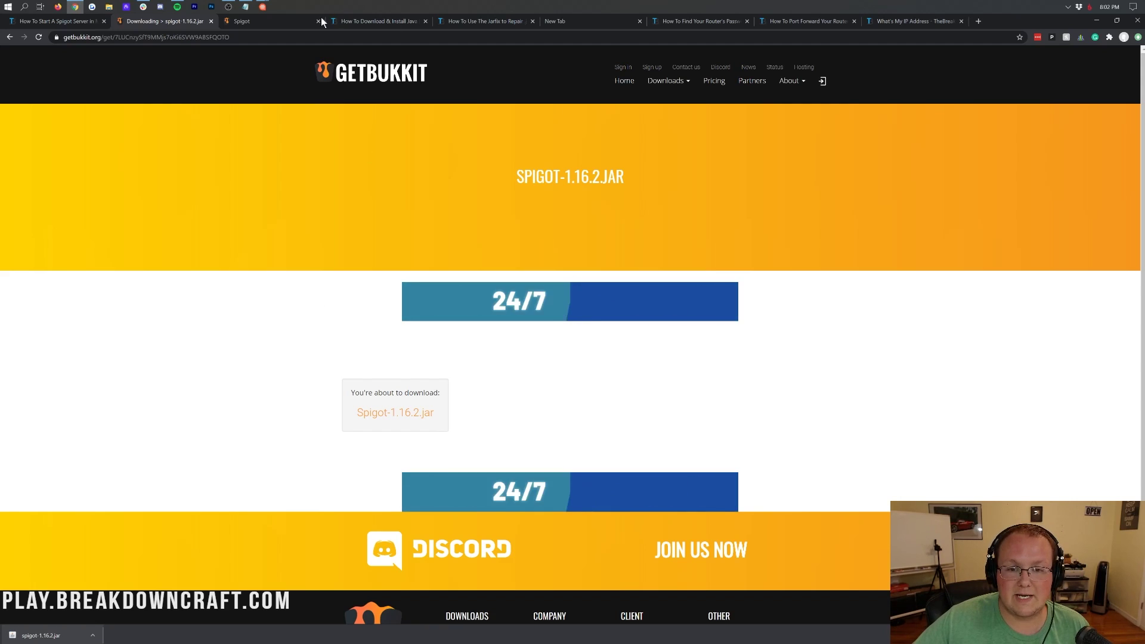
Step: Minimize the browser and move the downloaded Spigot jar to an open area of the desktop
left_click(1096, 21)
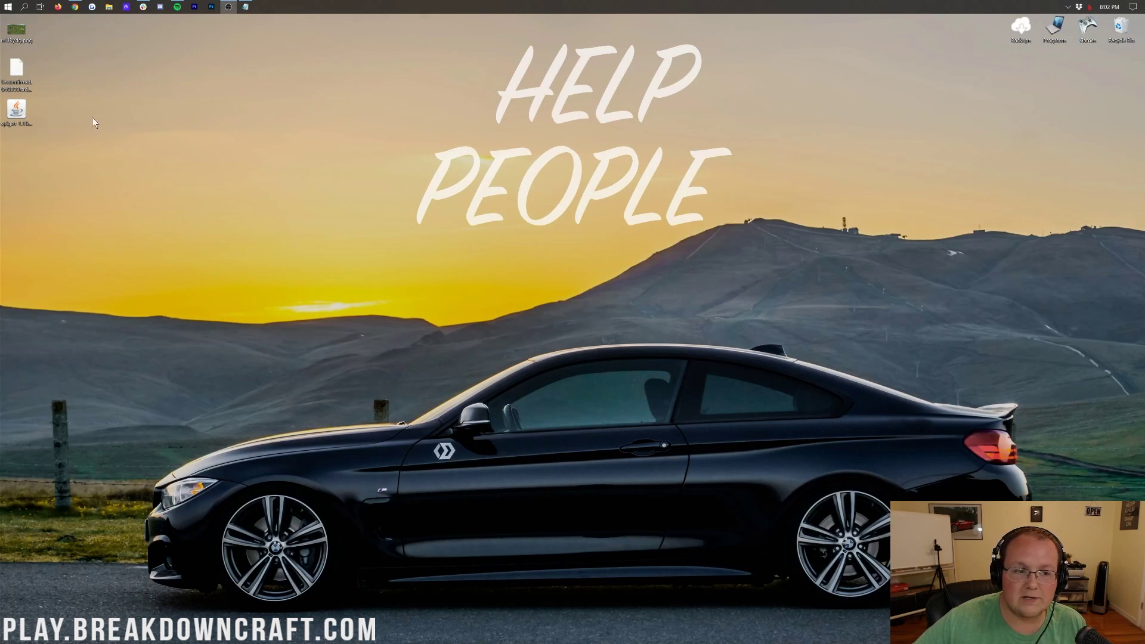
left_click_drag(14, 110, 249, 113)
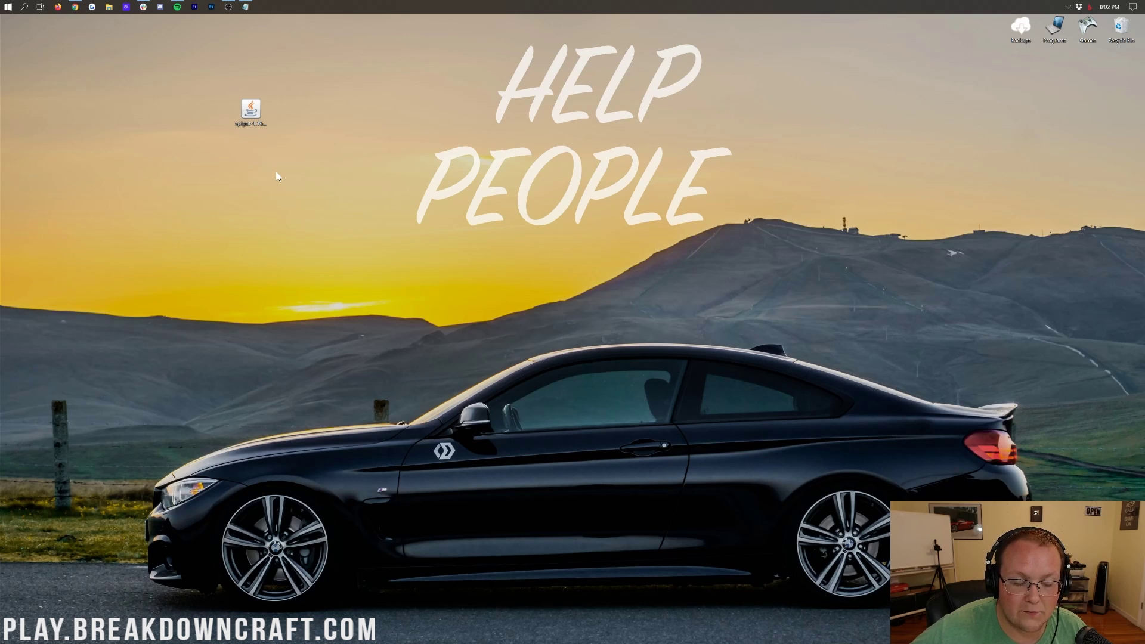
Step: Search for and open the Downloads folder beside the Spigot jar on the desktop, and close the folder after viewing it
left_click(2, 5)
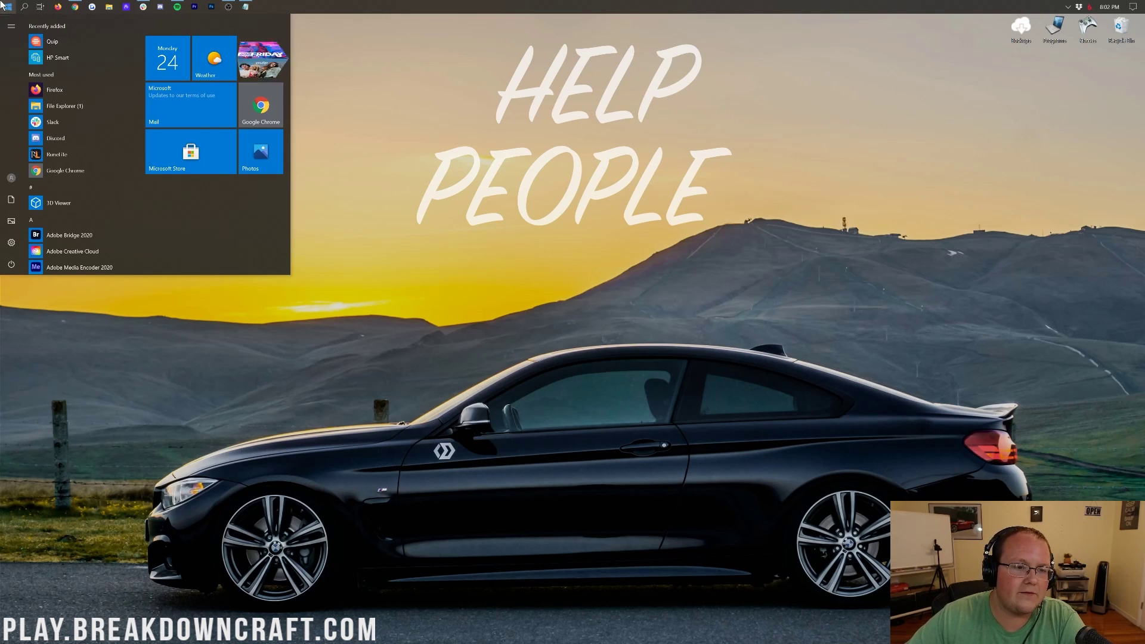
type("downl")
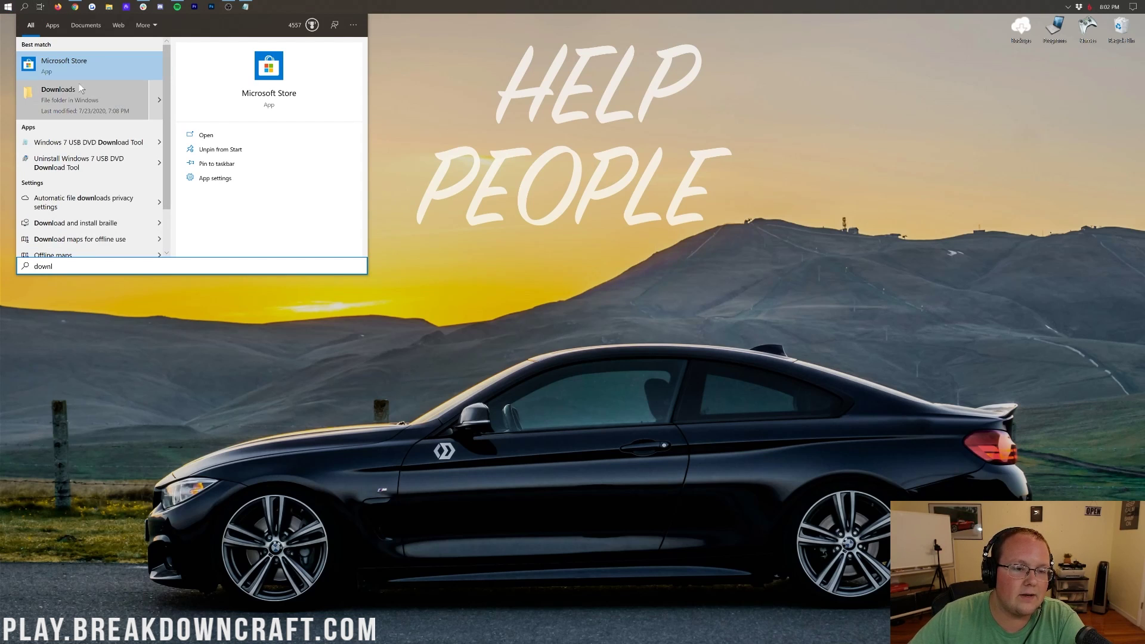
left_click(59, 107)
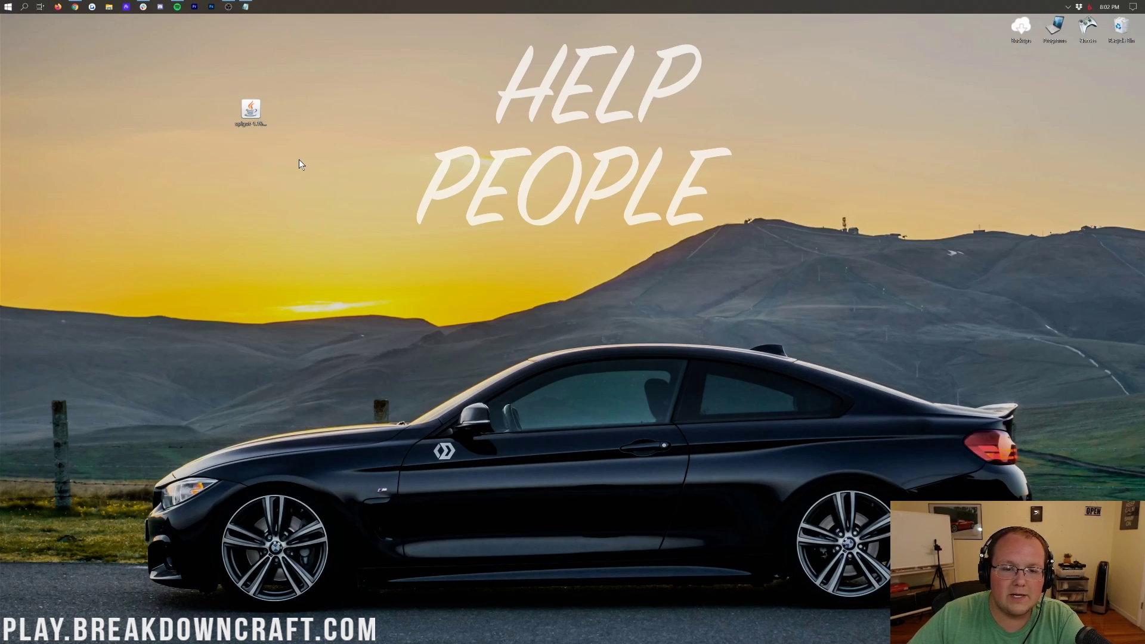
left_click_drag(250, 110, 241, 166)
left_click_drag(704, 167, 514, 141)
mouse_move(256, 156)
left_mouse_down()
mouse_move(281, 184)
mouse_move(254, 156)
left_mouse_up()
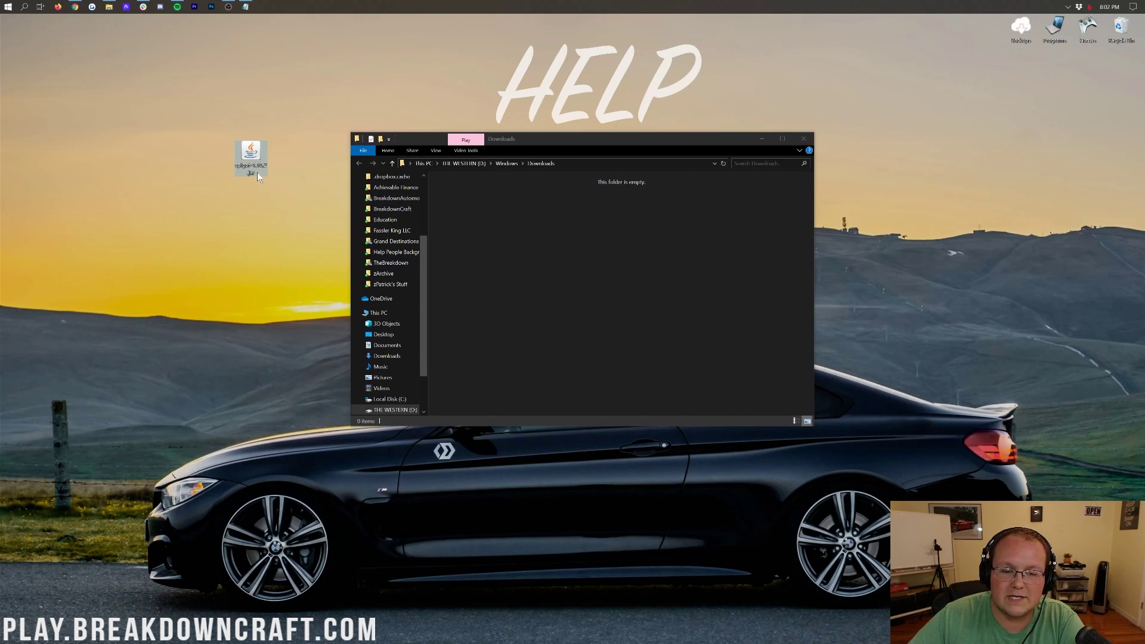
left_click(803, 140)
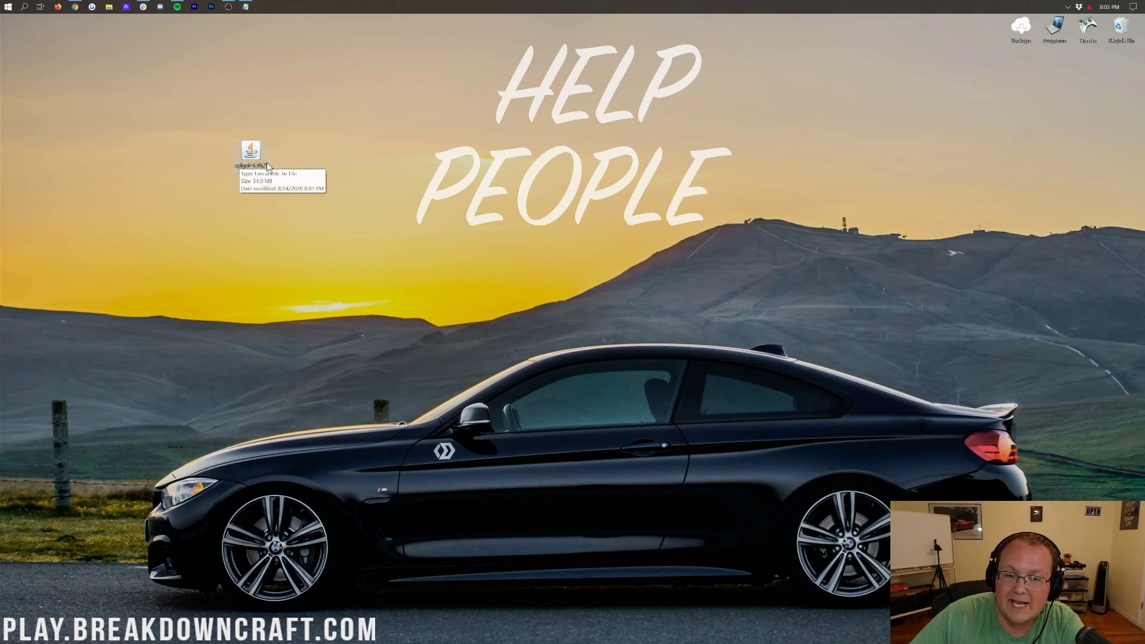
Step: Rename the Spigot jar on the desktop to spigot.jar
right_click(264, 218)
left_click(173, 187)
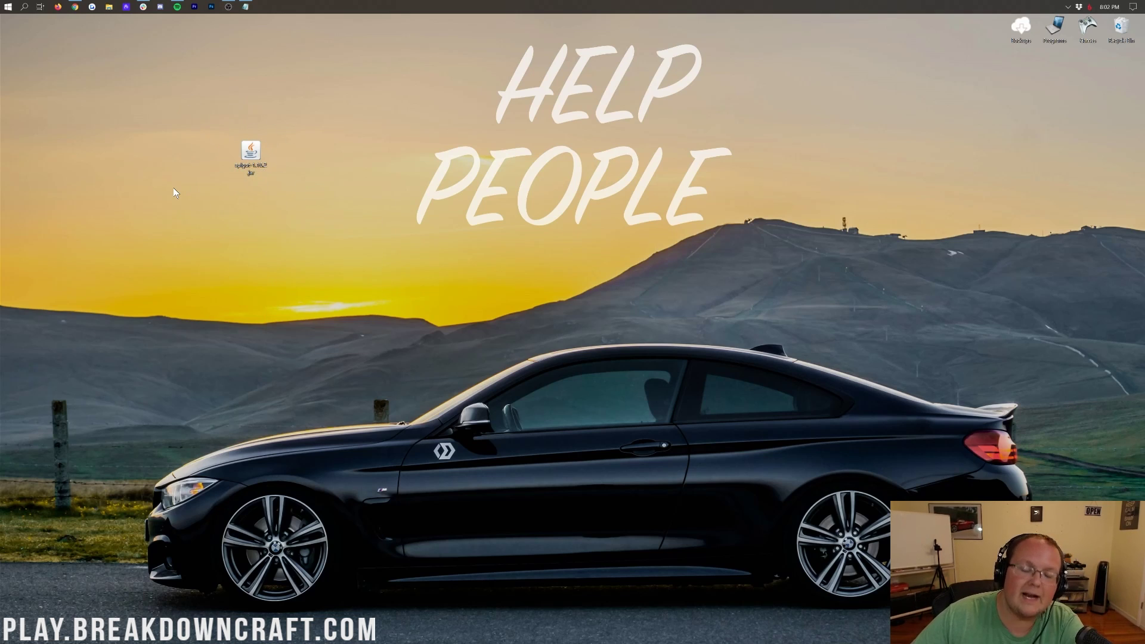
right_click(263, 166)
left_click(289, 297)
type("spigot")
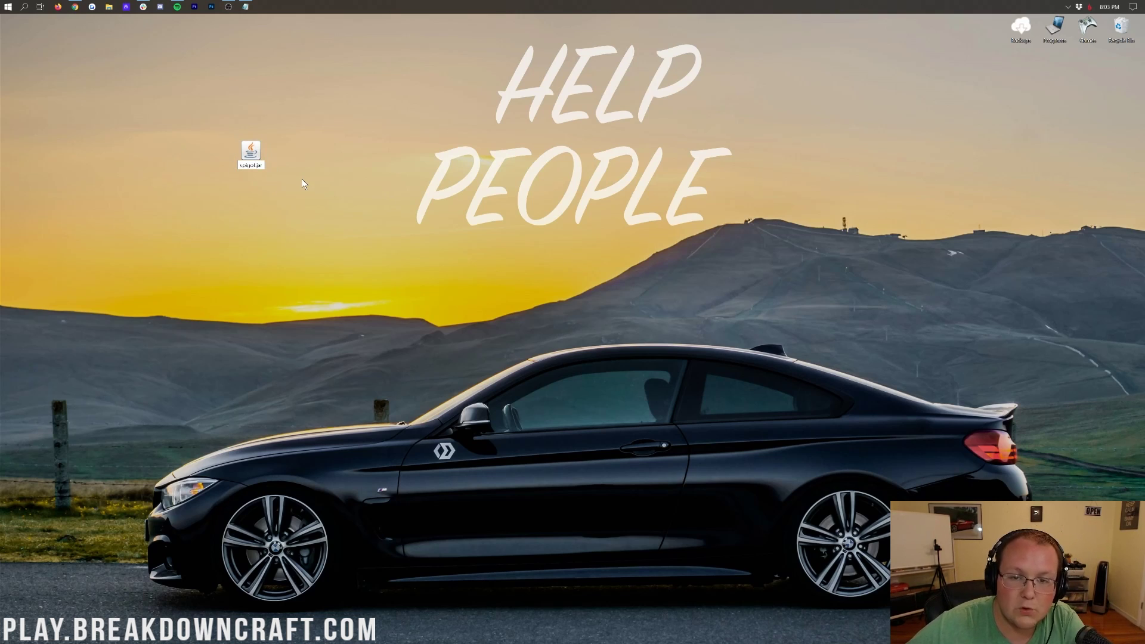
key("Return")
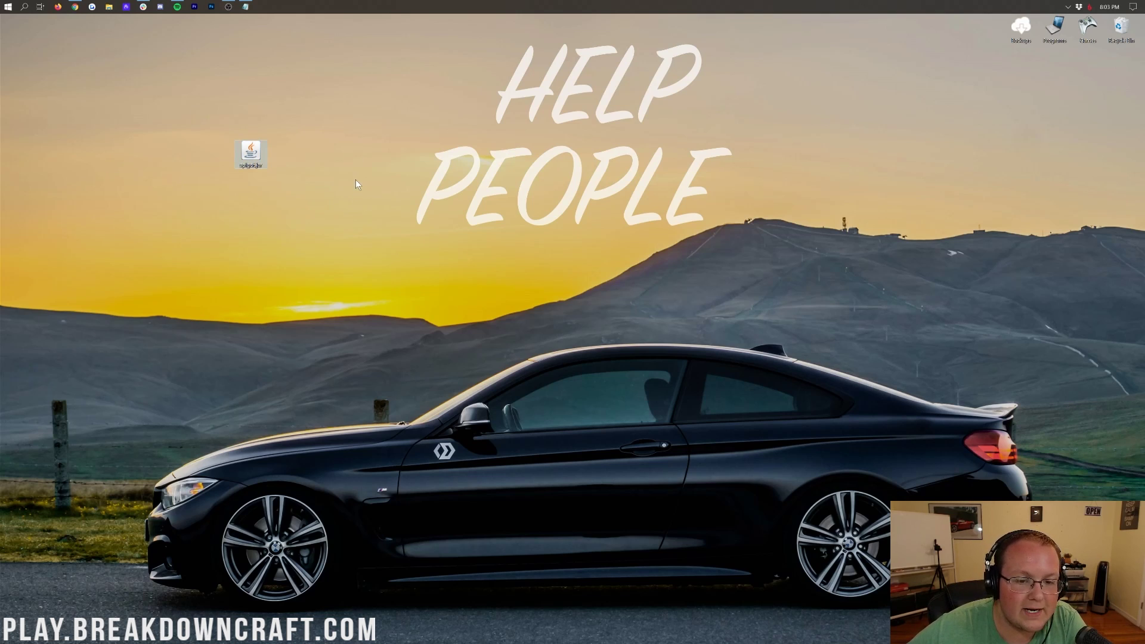
Step: Create a new folder on the desktop beside the Spigot jar and name it Play.BreakdownCraft.com
right_click(354, 158)
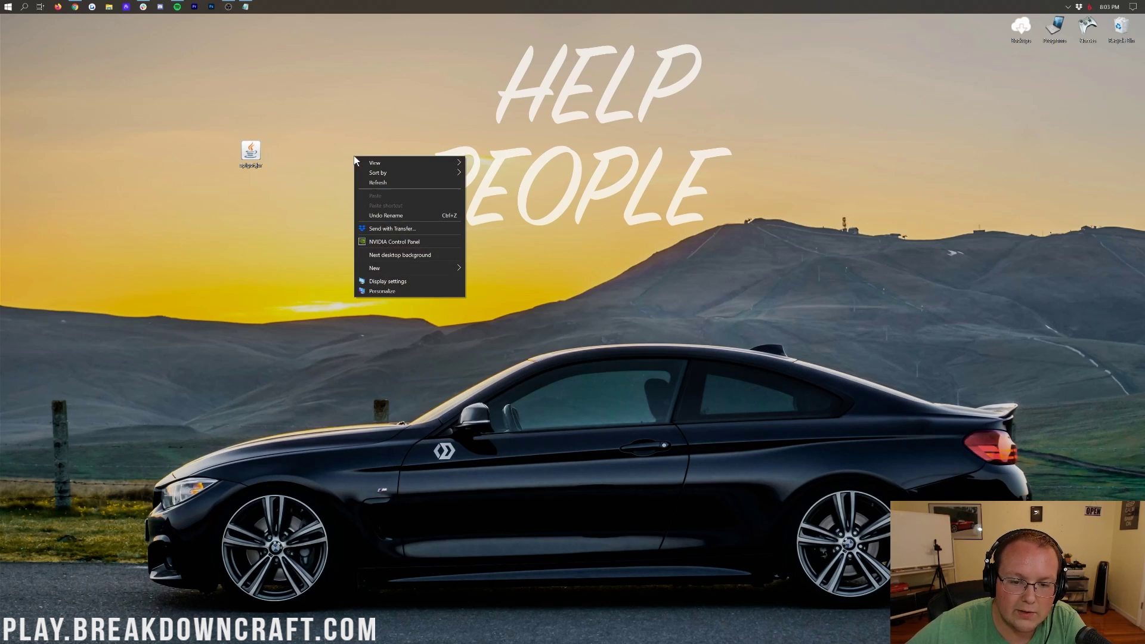
mouse_move(379, 267)
left_click(486, 269)
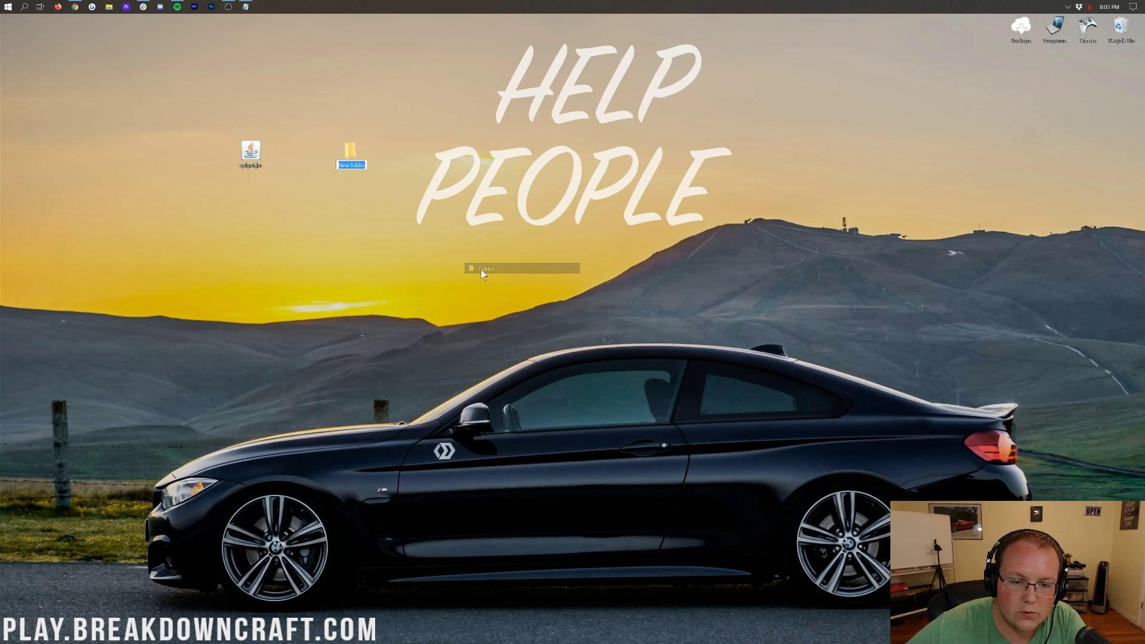
type("P")
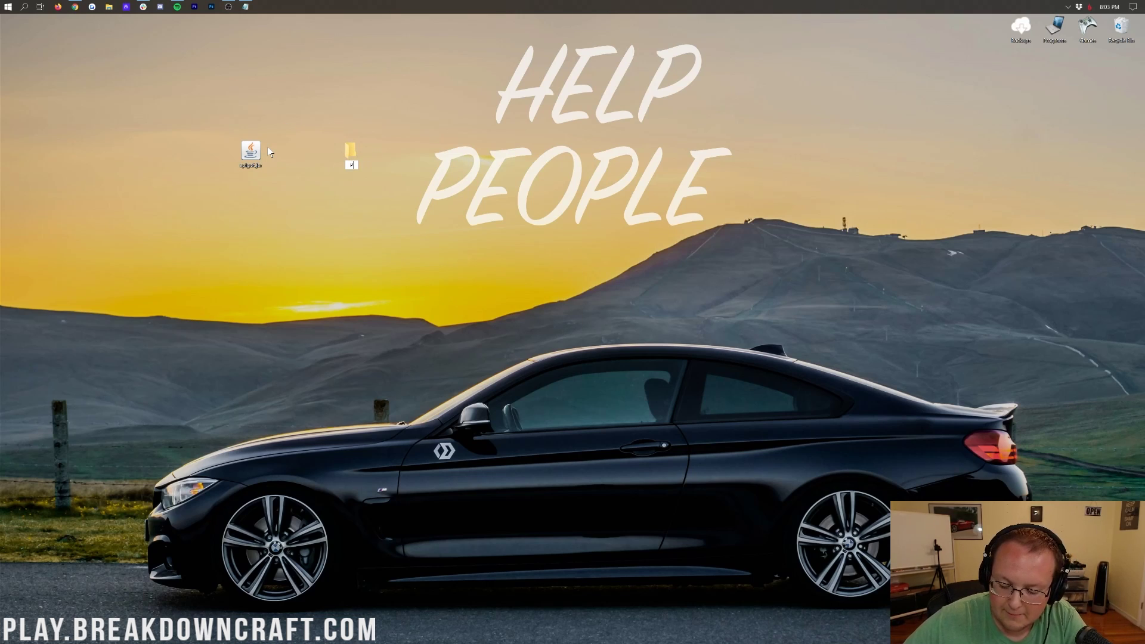
type("lay.BreakdownCraft.com")
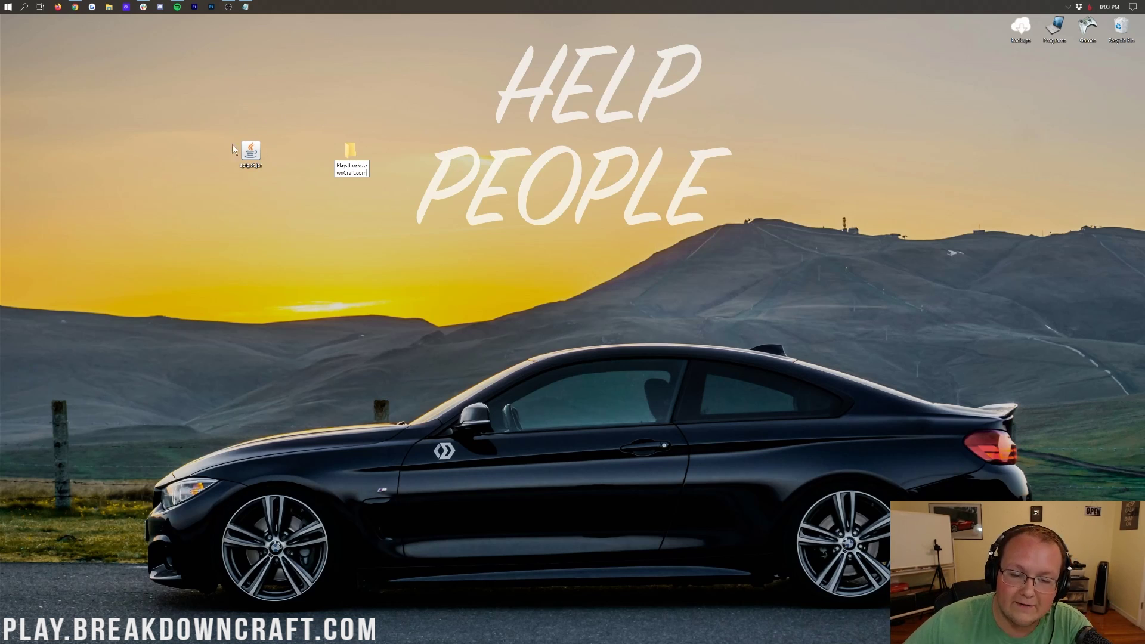
key("Return")
Step: Move the Spigot jar into the Play.BreakdownCraft.com folder and open that folder, placing its desktop icon clear of the window
left_click(273, 158)
left_click_drag(220, 176, 352, 159)
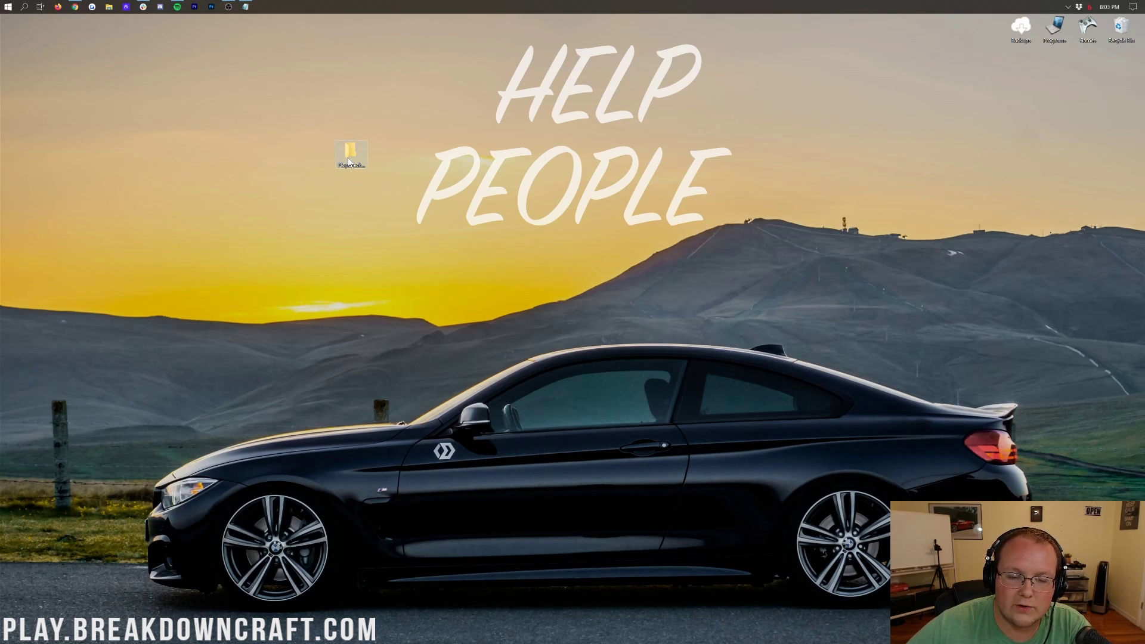
double_click(348, 158)
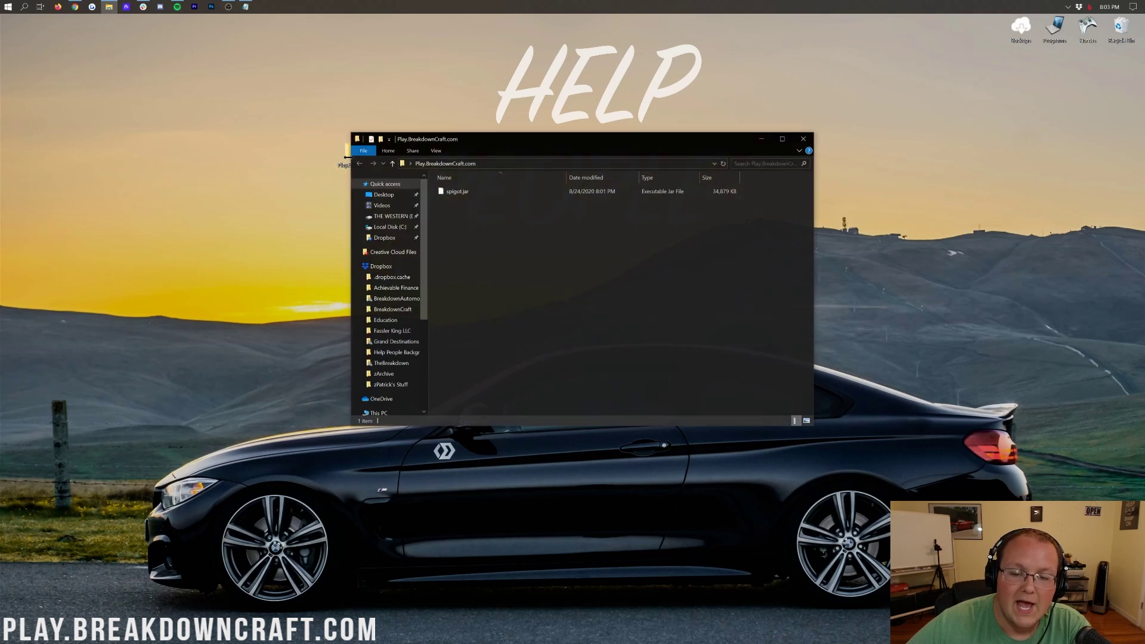
left_click(340, 155)
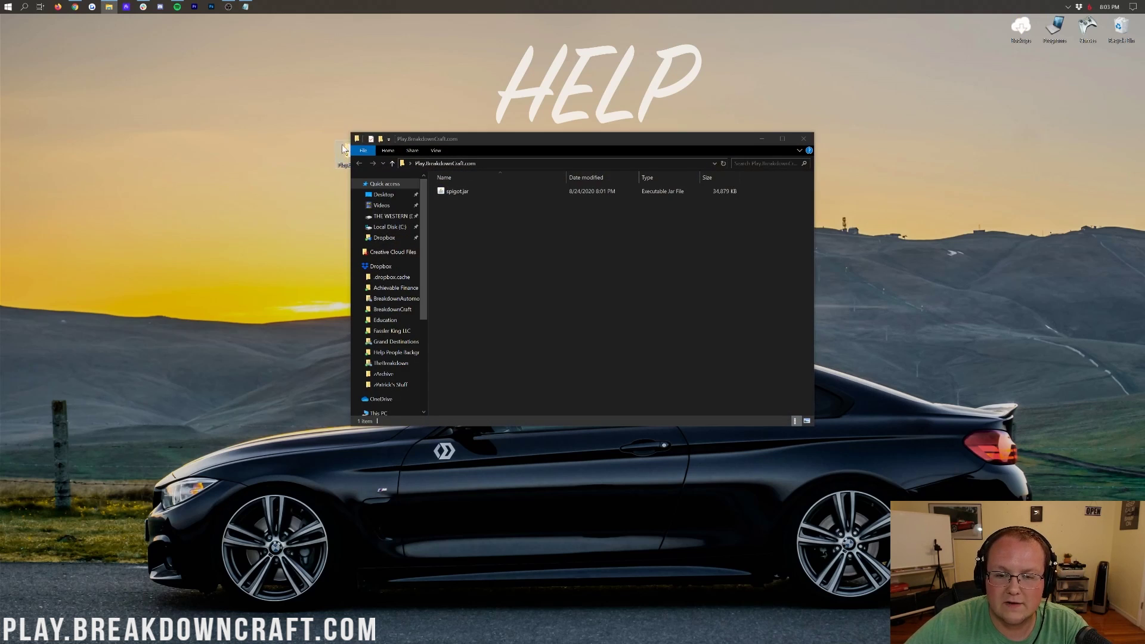
left_click_drag(444, 110, 441, 113)
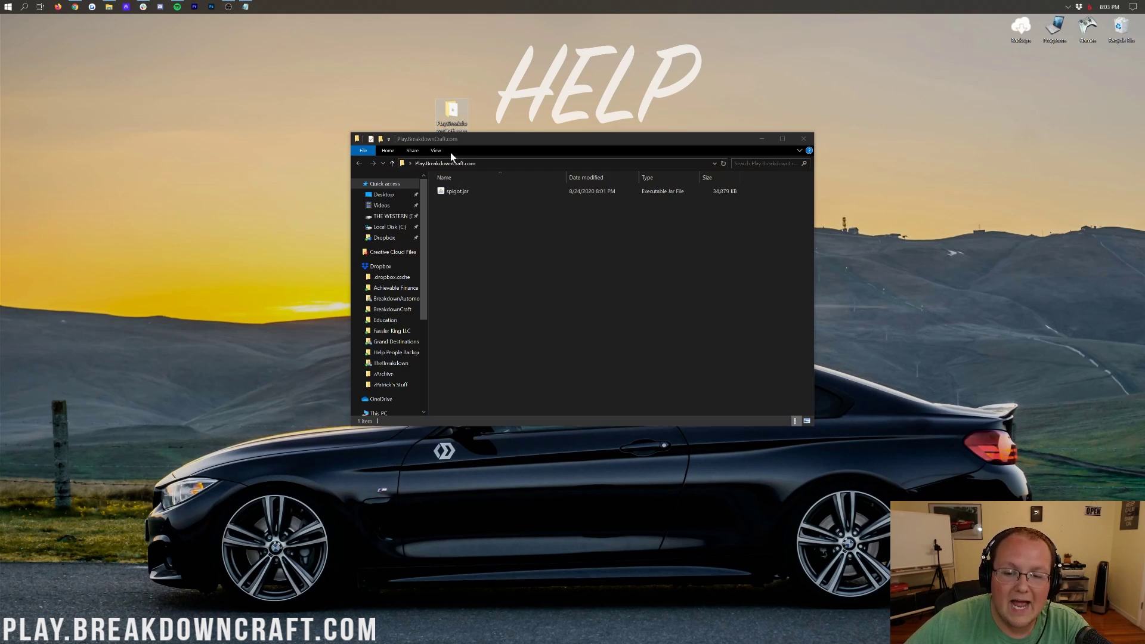
Step: Create a new text document with the default name in the Play.BreakdownCraft.com folder and open it
right_click(464, 217)
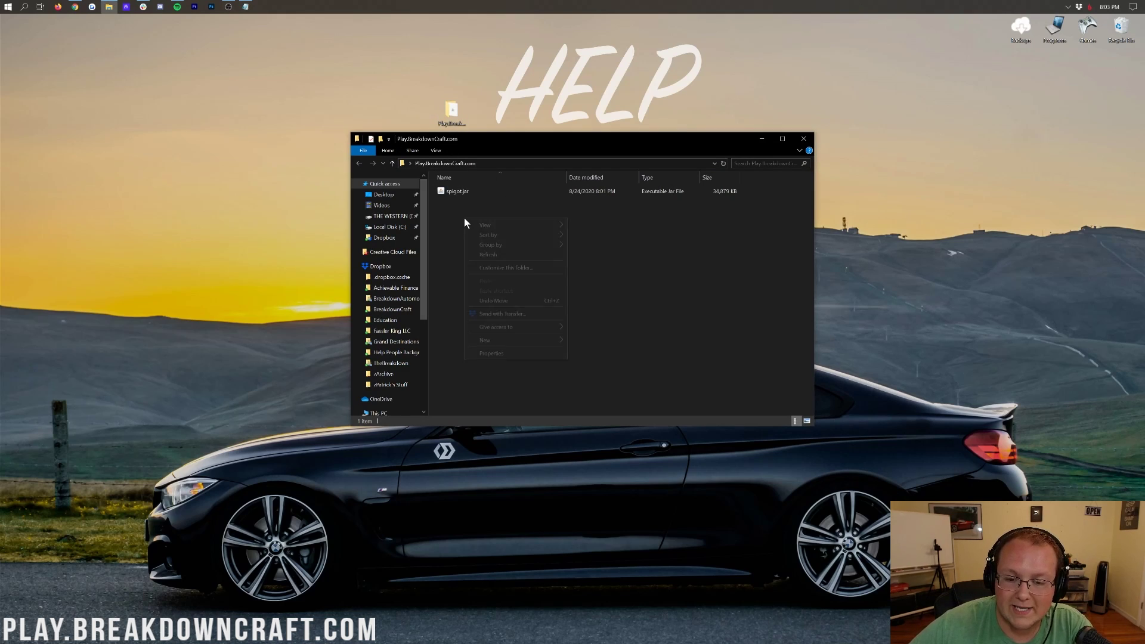
mouse_move(553, 342)
left_click(599, 384)
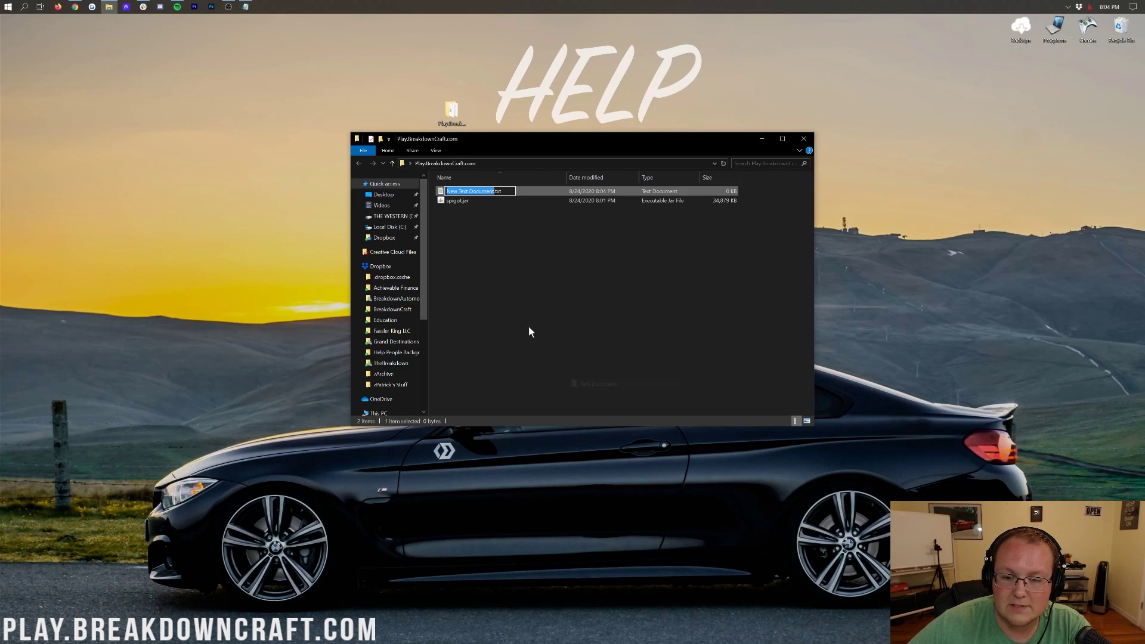
left_click(516, 225)
double_click(478, 192)
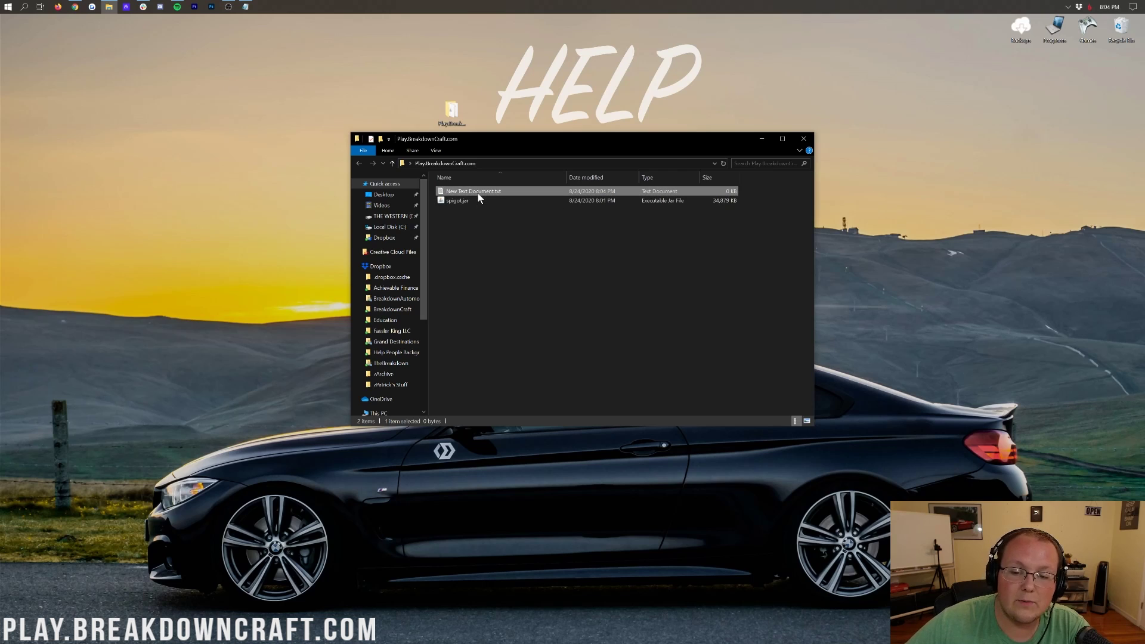
Step: Copy the 4GB server's java command and PAUSE line from the untitled notes into New Text Document.txt, and minimize the notes
mouse_move(245, 9)
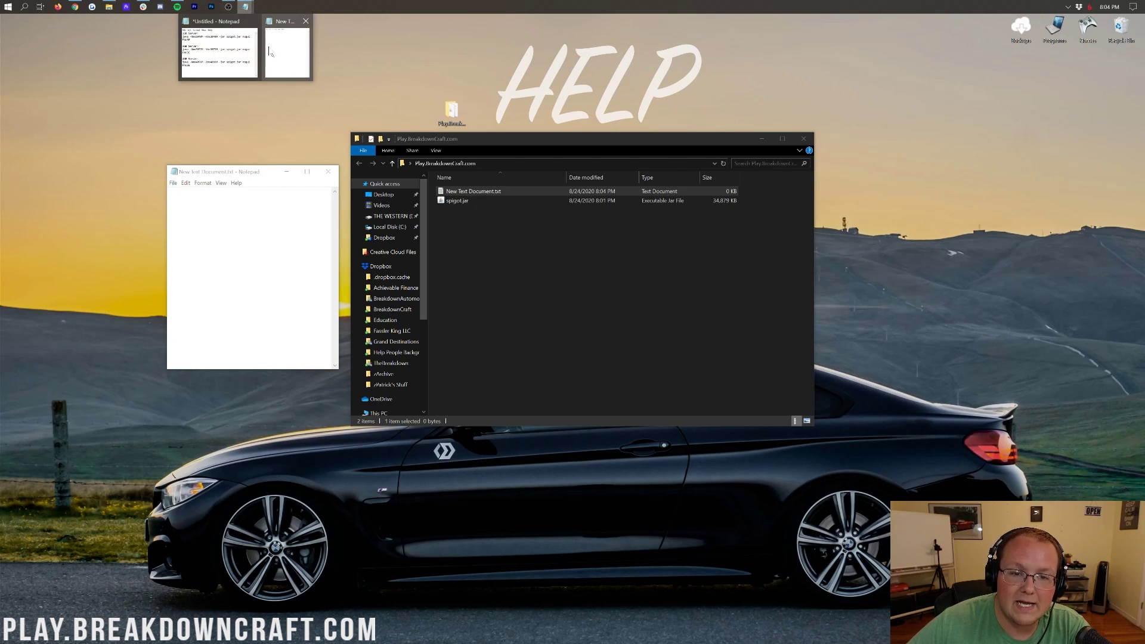
left_click(235, 55)
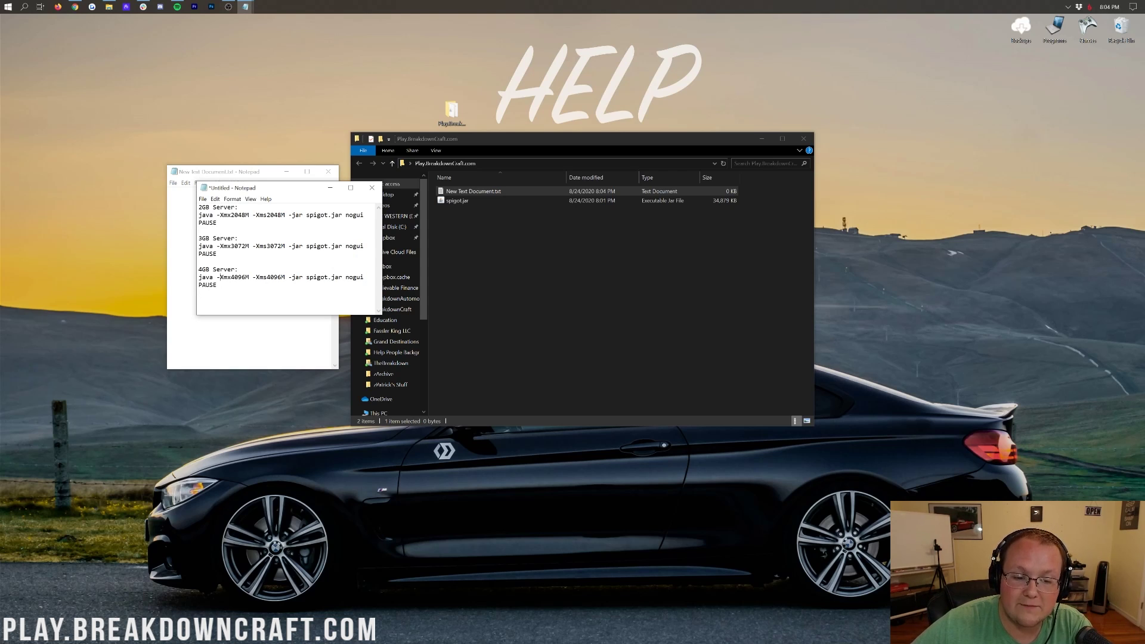
left_click_drag(231, 277, 247, 277)
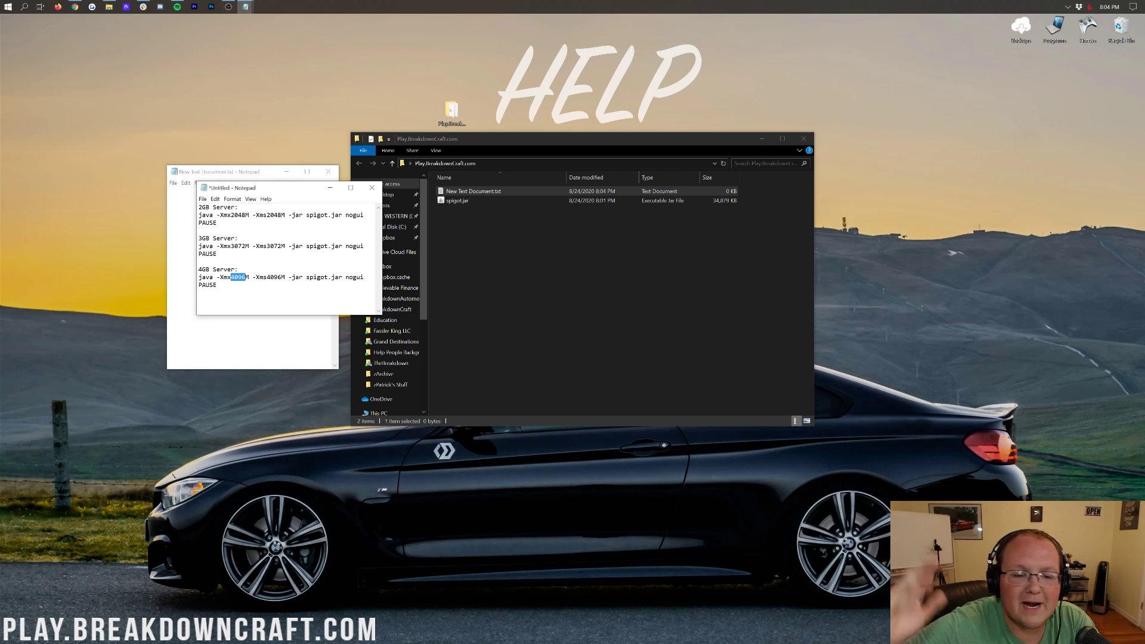
left_click(235, 278)
left_click_drag(218, 286, 199, 278)
key("ctrl+c")
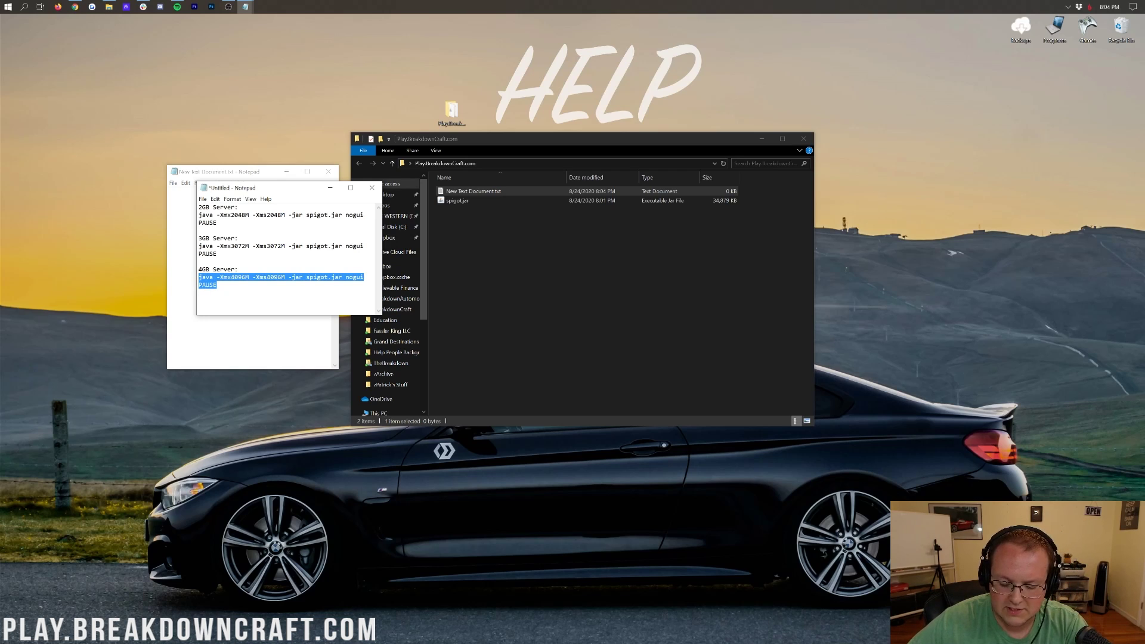
left_click(170, 191)
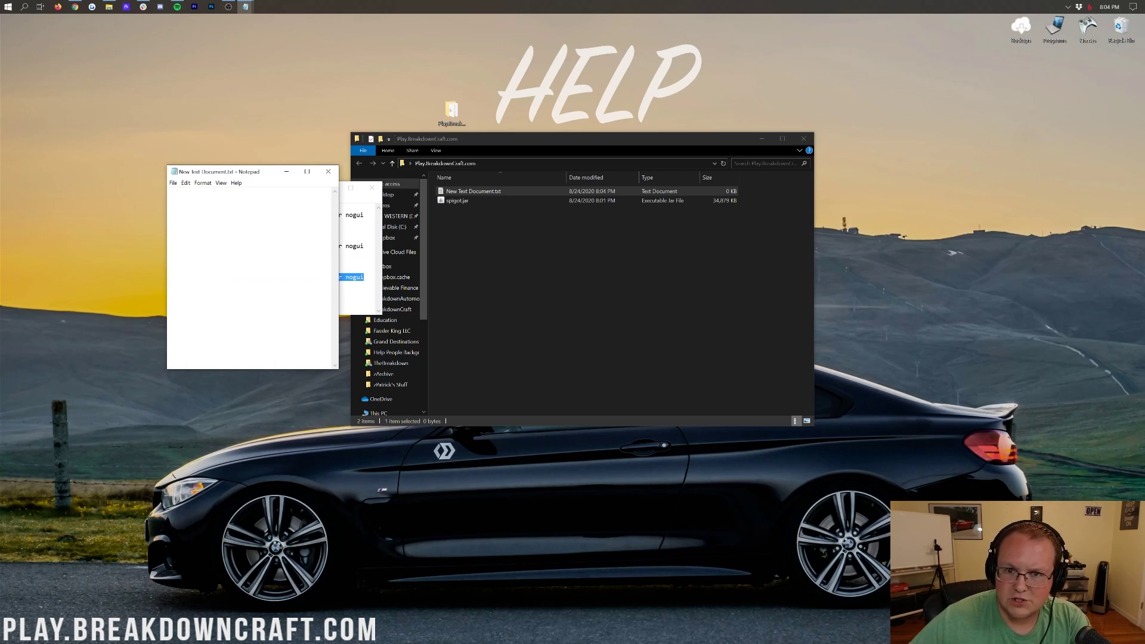
key("ctrl+v")
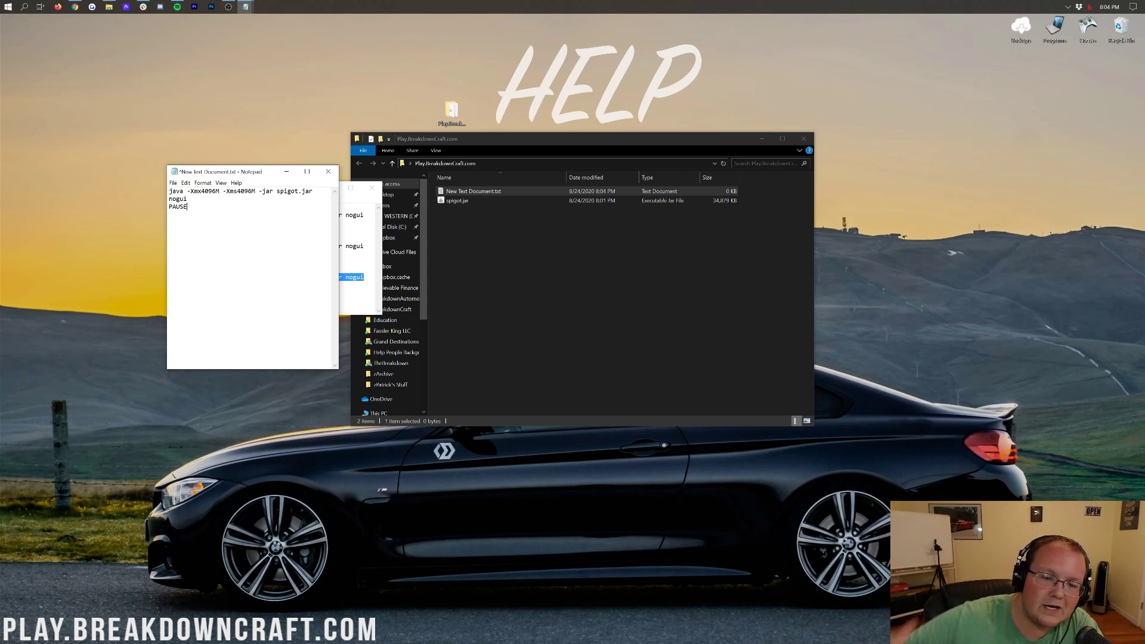
key("alt+Tab")
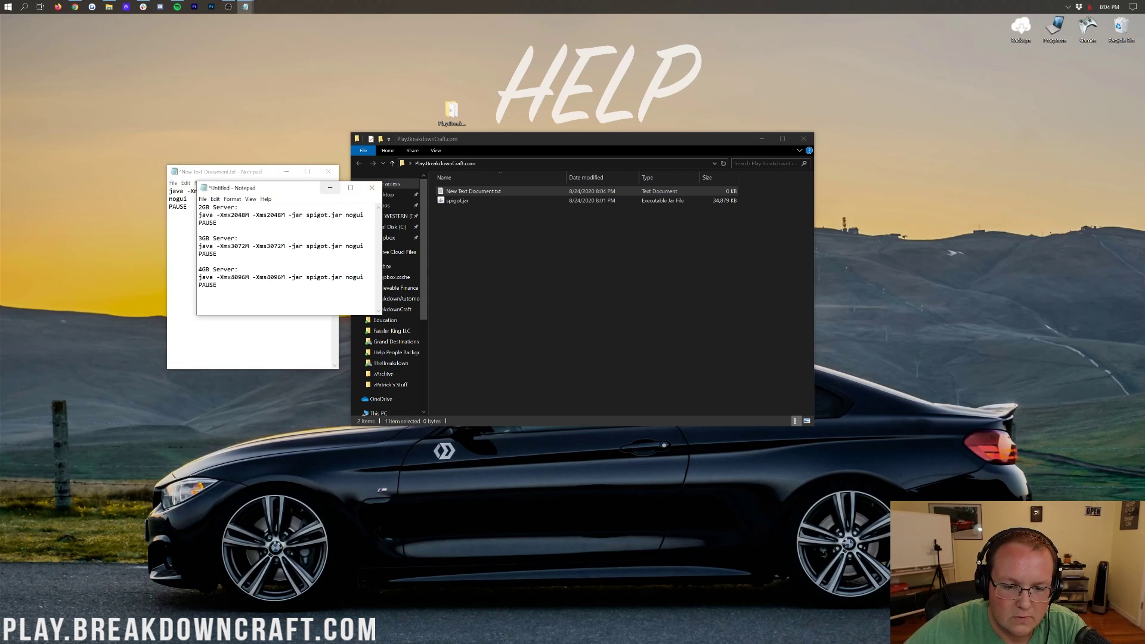
left_click(330, 187)
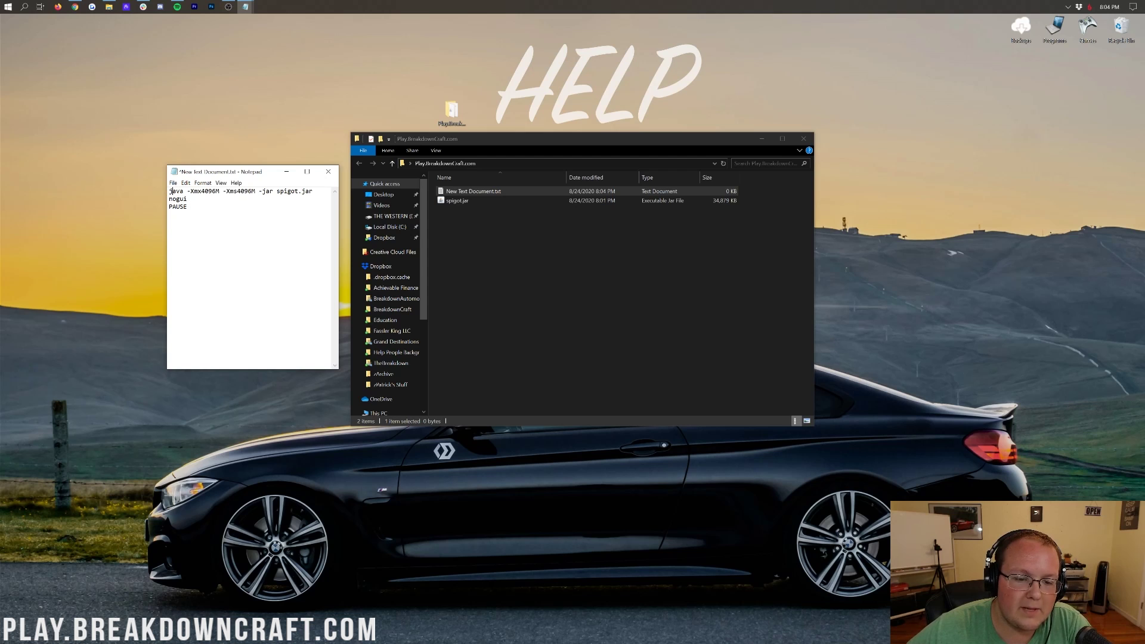
left_click(184, 191)
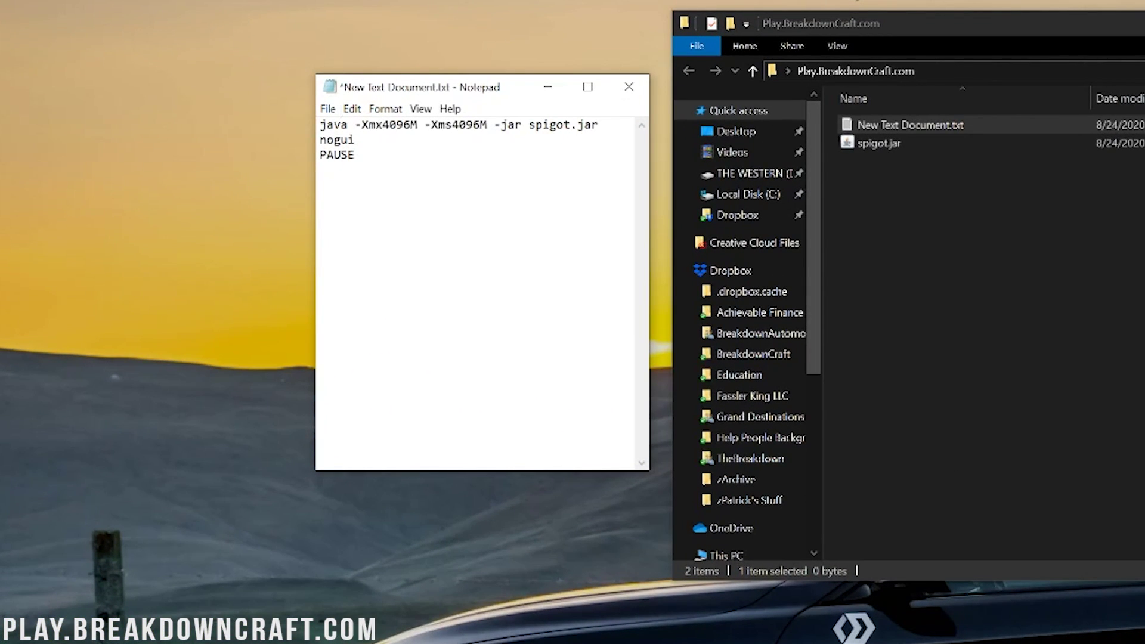
key("ctrl+End")
left_click_drag(388, 125, 411, 125)
Step: Save the launch script in the Play.BreakdownCraft.com folder as run.bat with the file type All Files
left_click(329, 110)
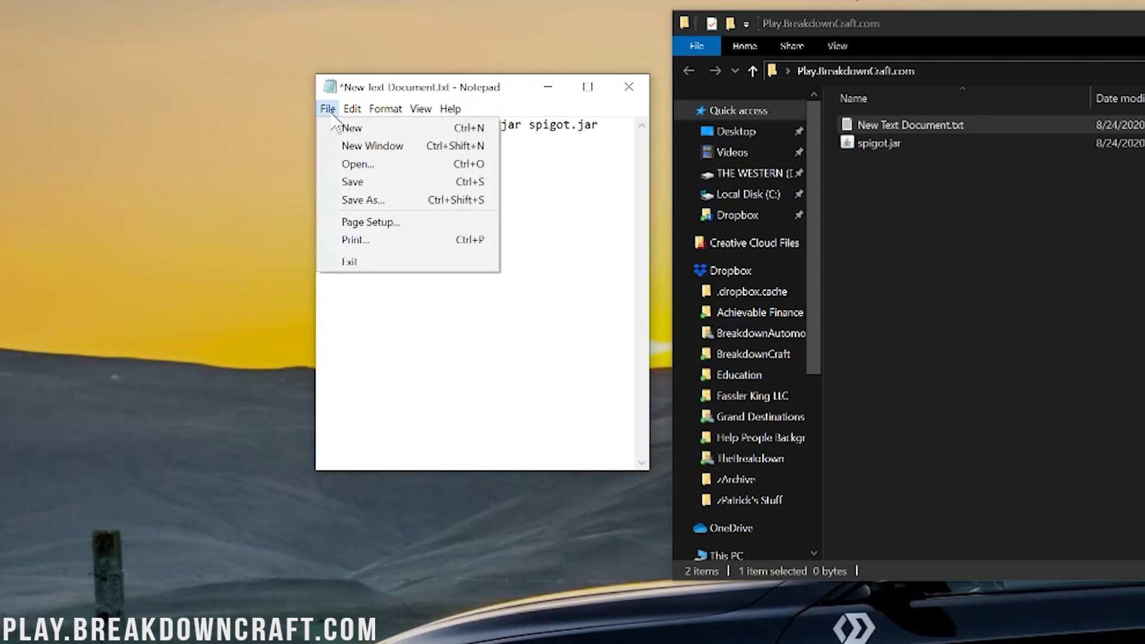
left_click(373, 203)
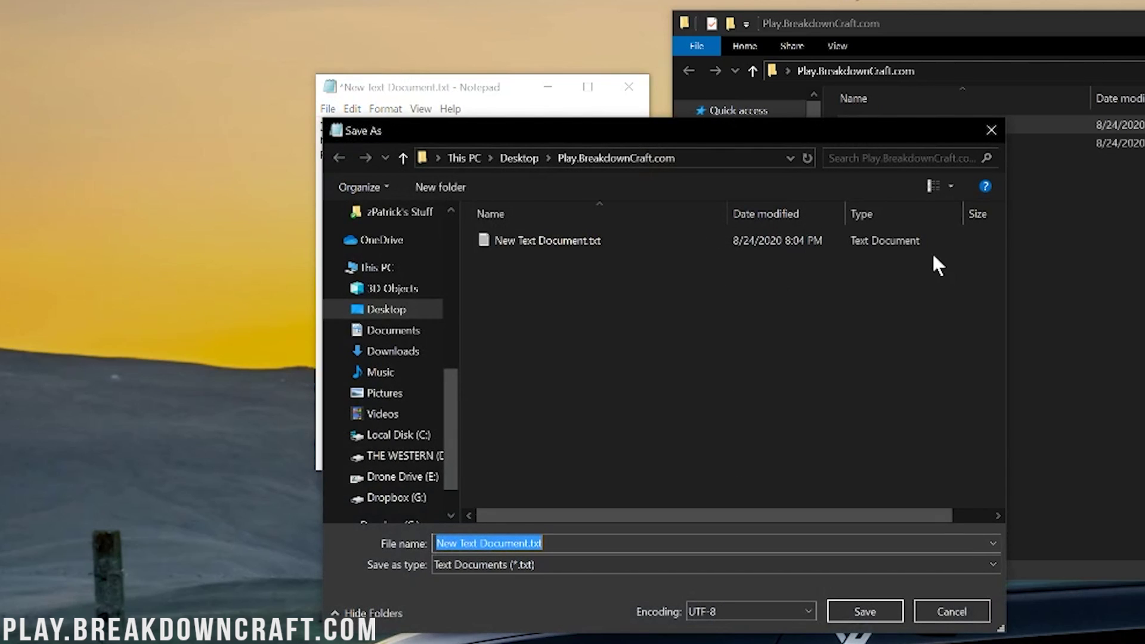
left_click_drag(591, 98, 505, 47)
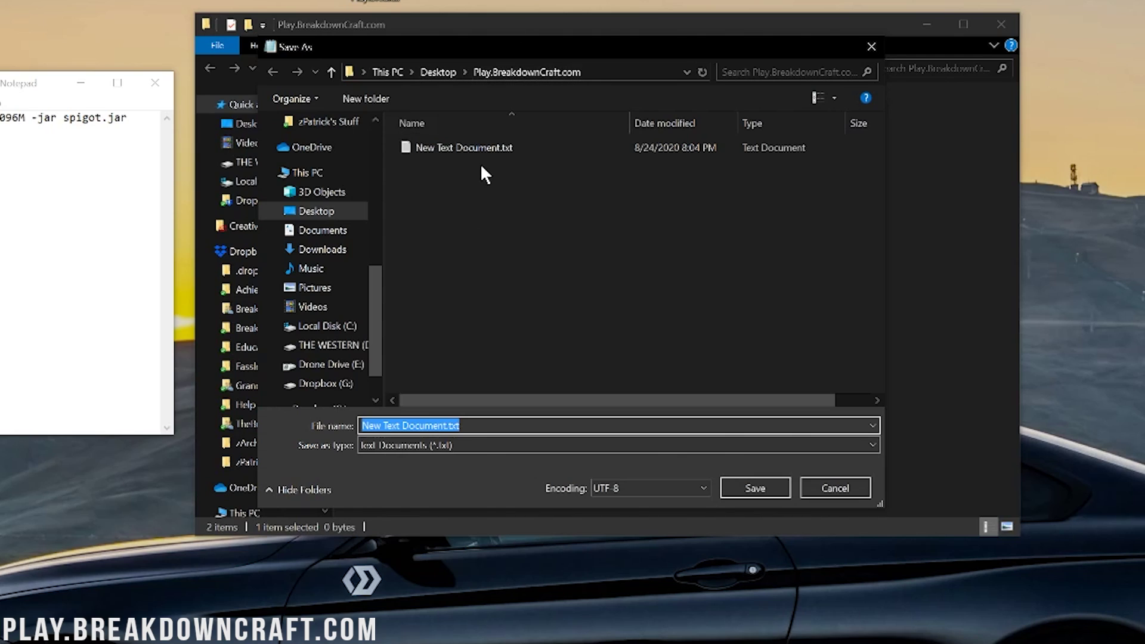
type("run.bat")
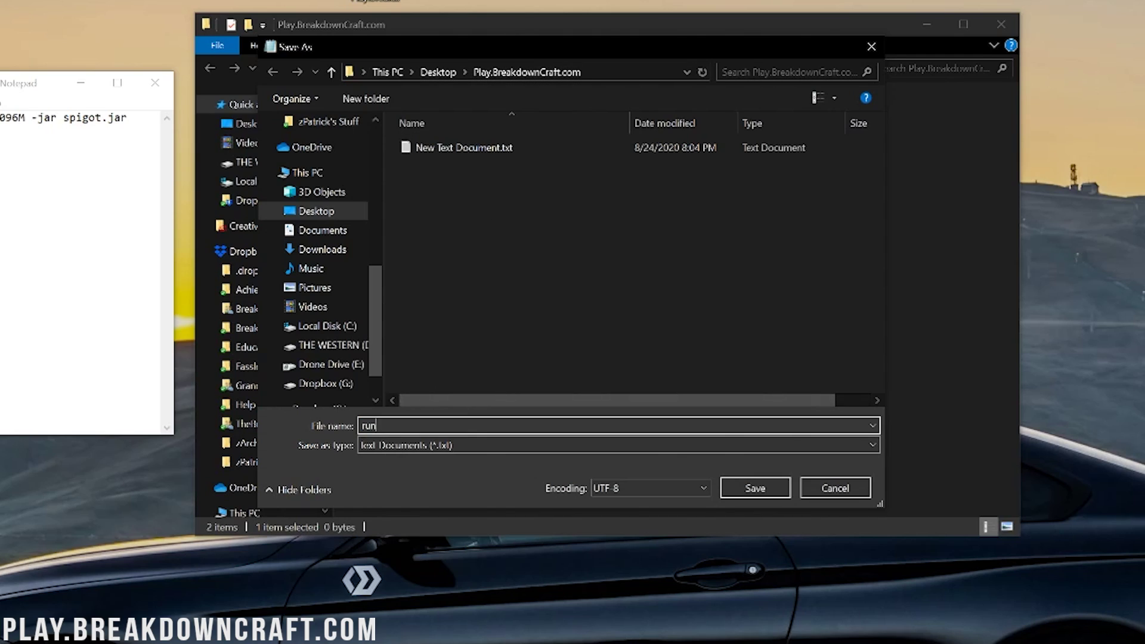
left_click(395, 446)
left_click(395, 472)
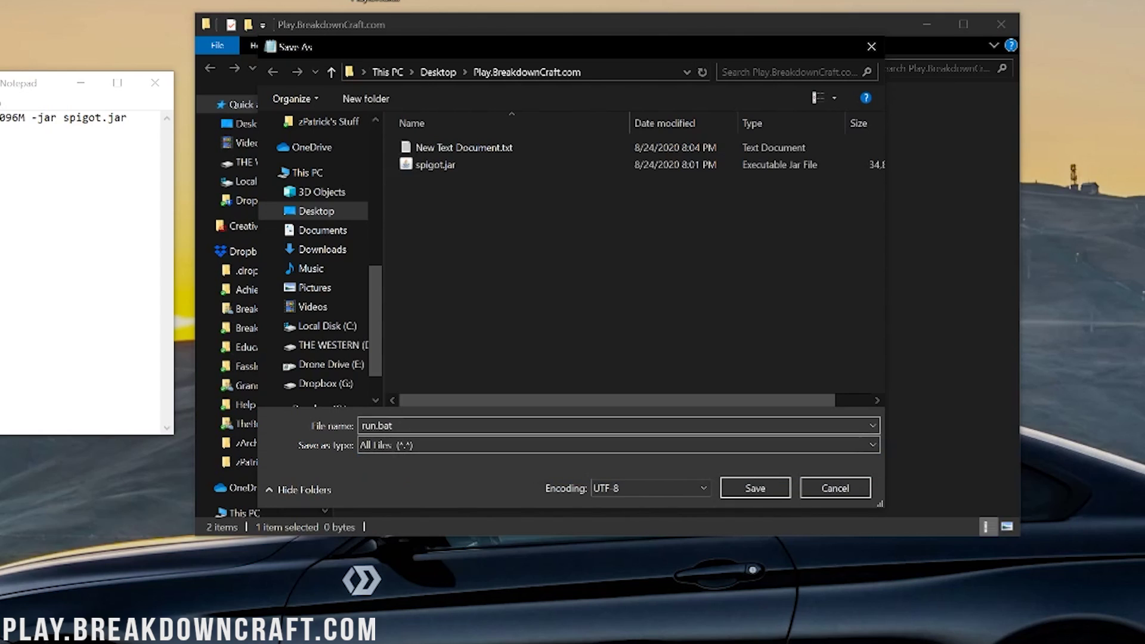
left_click(360, 425)
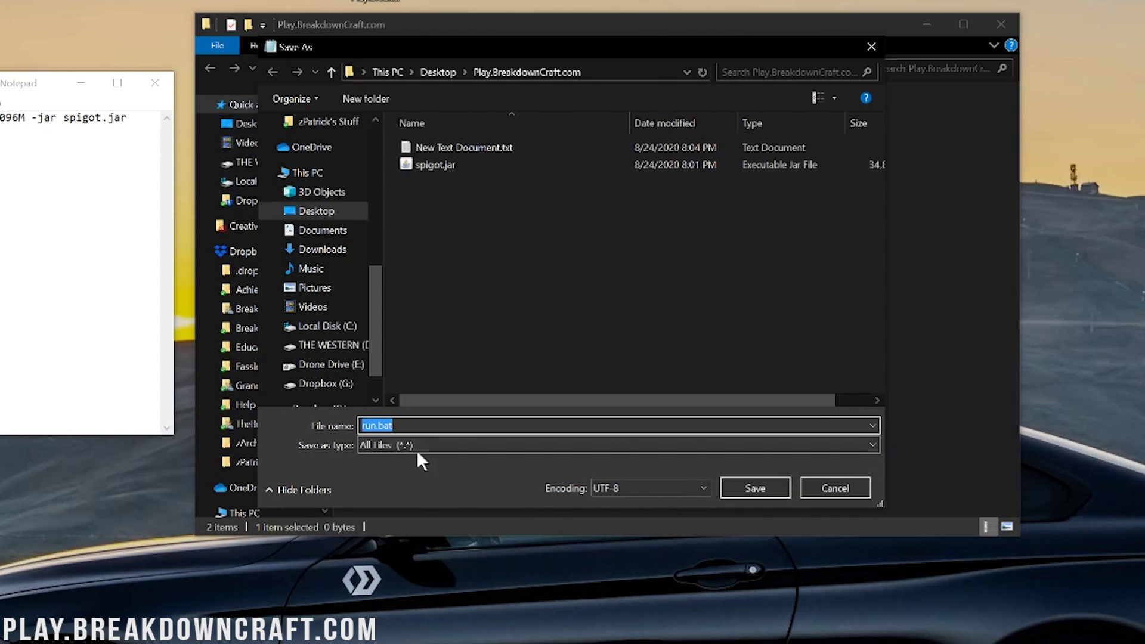
left_click(727, 488)
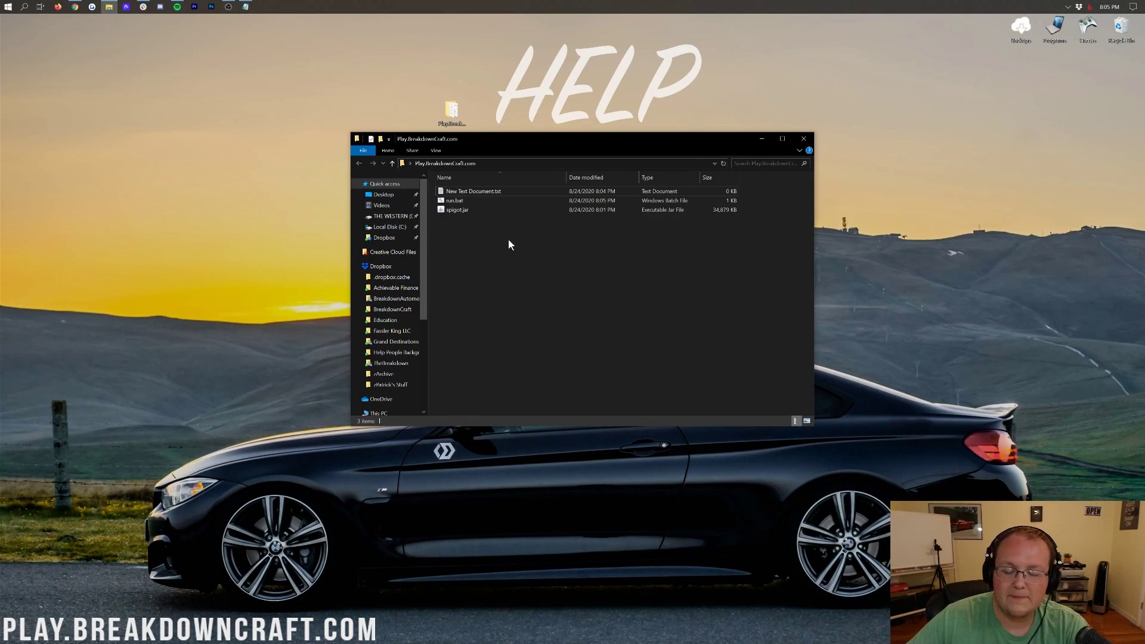
Step: Run run.bat from the server folder to start the Spigot server for the first time
left_click(480, 203)
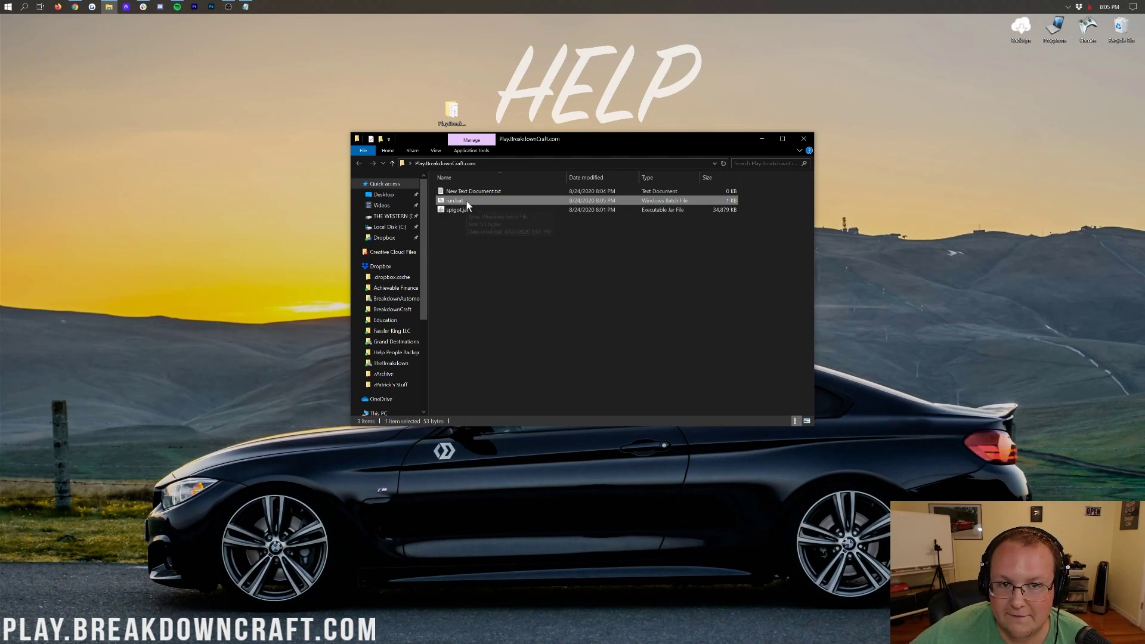
double_click(466, 201)
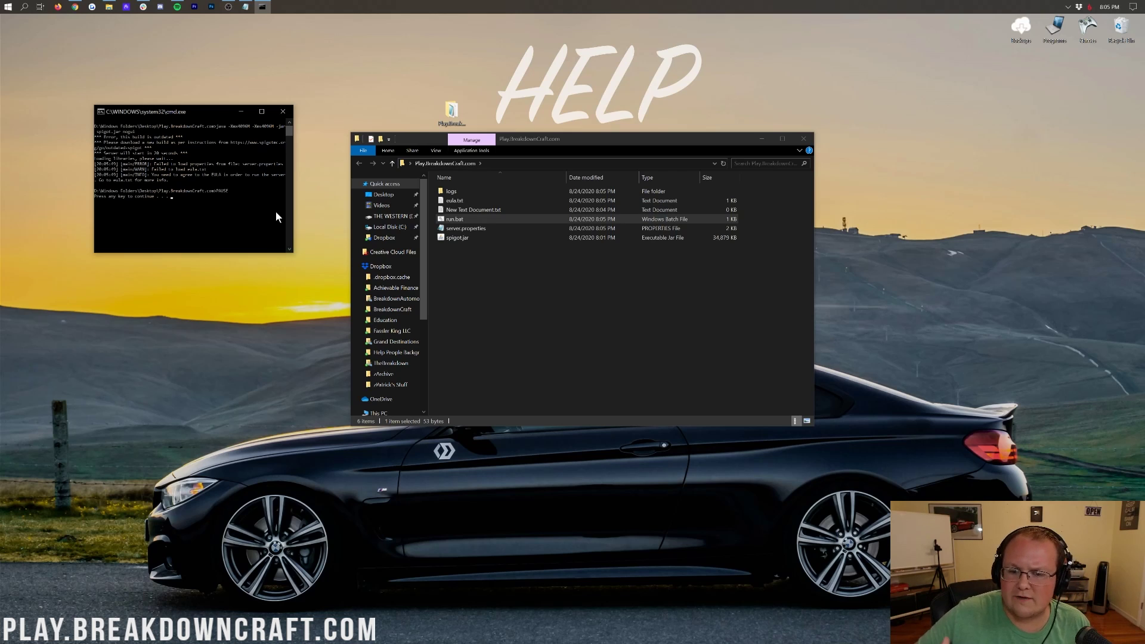
Step: Switch to the browser and look through the article on downloading and installing Java for Minecraft servers and mods
left_click(75, 7)
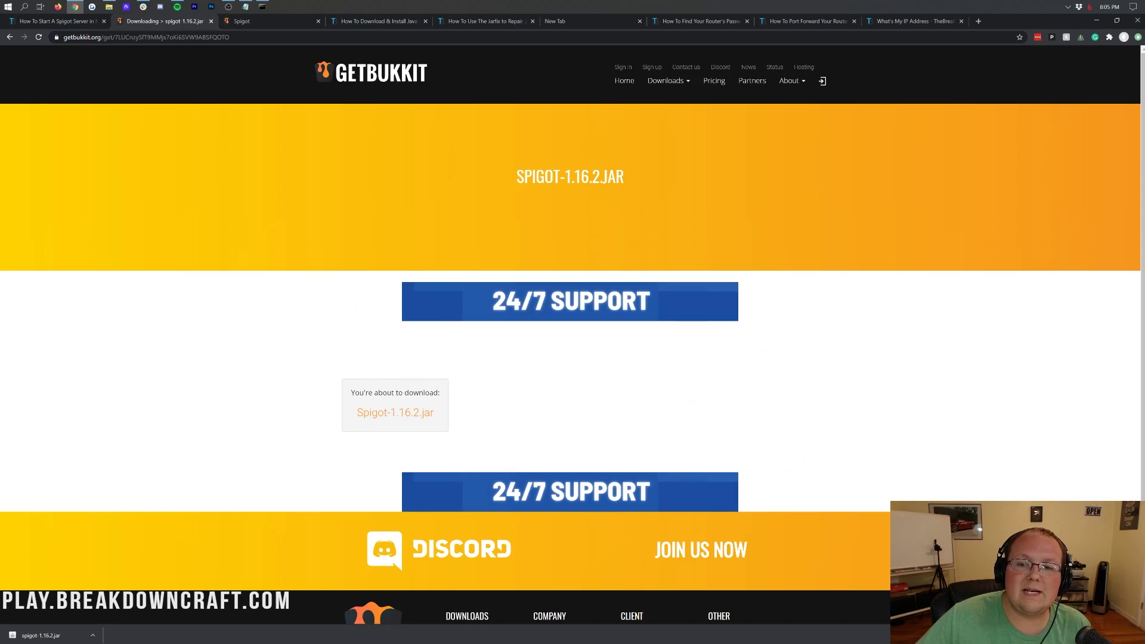
left_click(370, 20)
left_click_drag(298, 176, 469, 198)
left_click(477, 221)
scroll(477, 221, "up", 7)
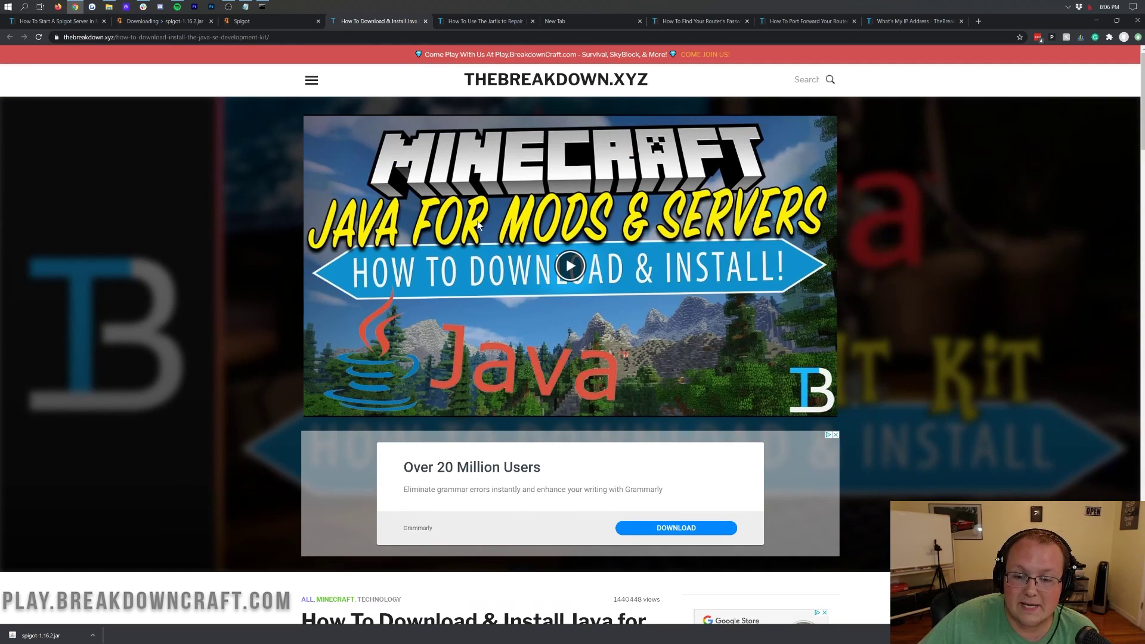
scroll(261, 244, "down", 10)
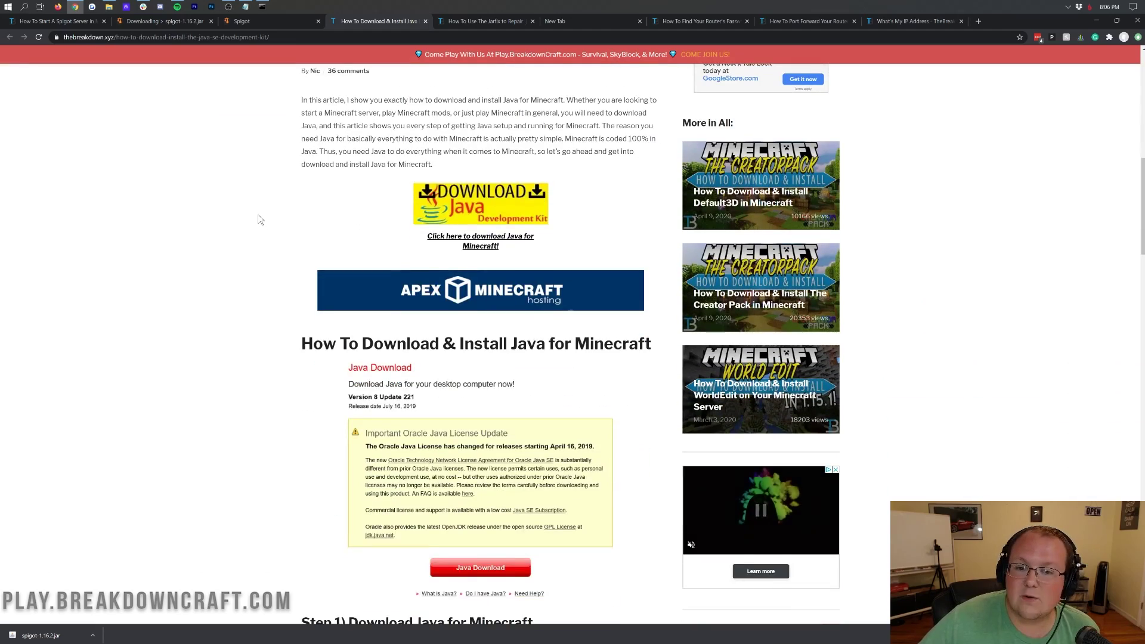
scroll(607, 239, "up", 5)
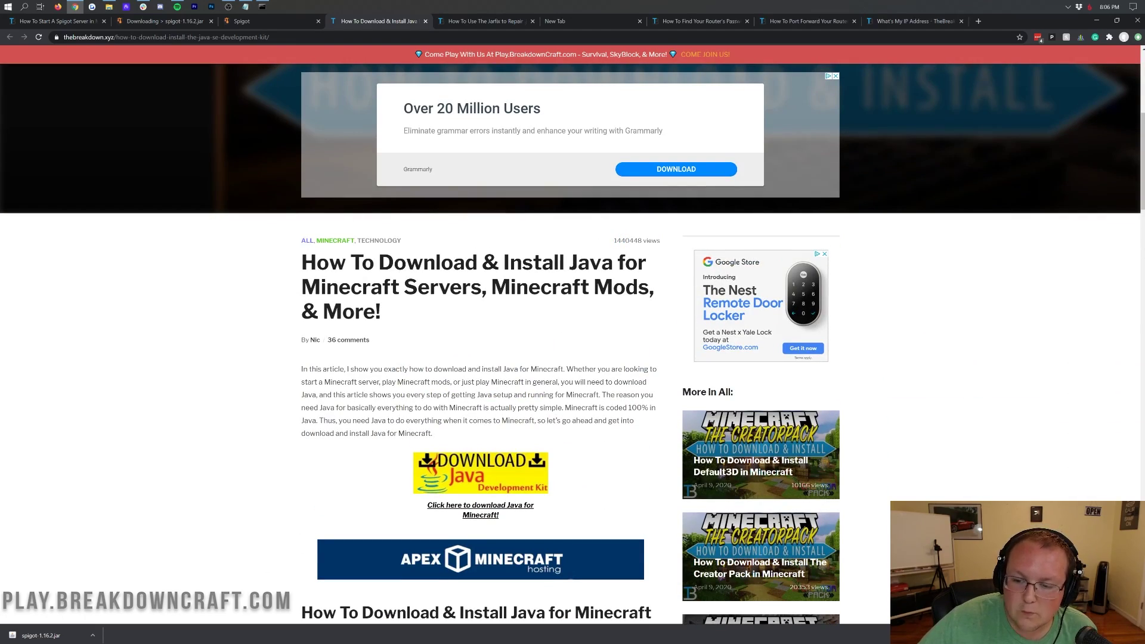
scroll(546, 249, "down", 4)
scroll(546, 249, "up", 2)
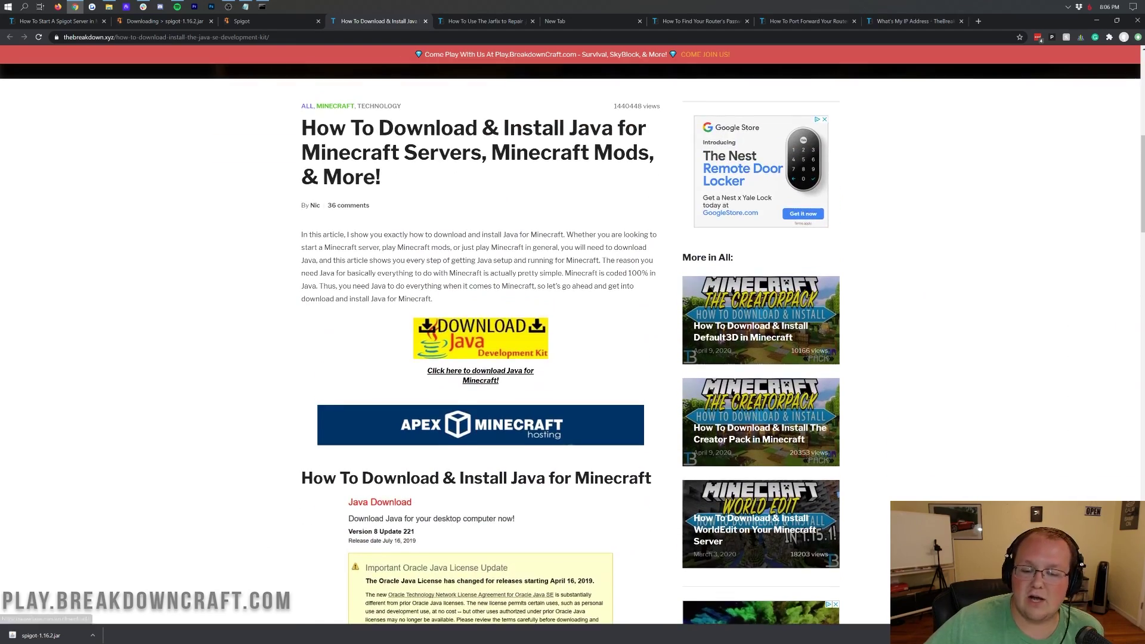
scroll(376, 167, "down", 8)
scroll(375, 167, "down", 11)
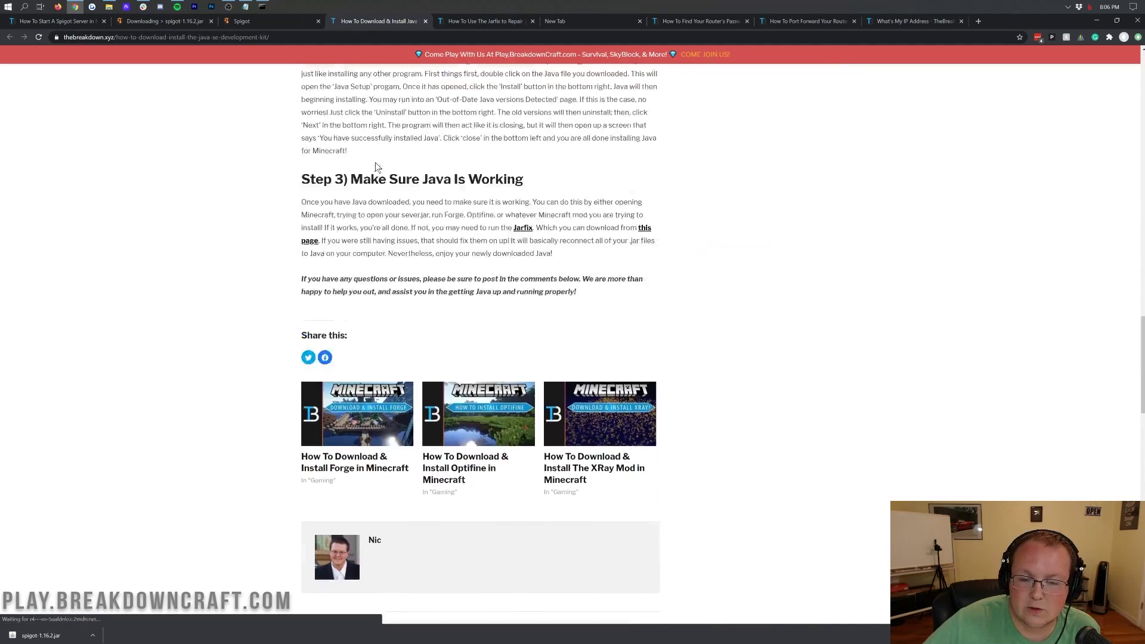
Step: Compare the Java installation article with the Jarfix article on repairing .jar files, and minimize the browser
key("Home")
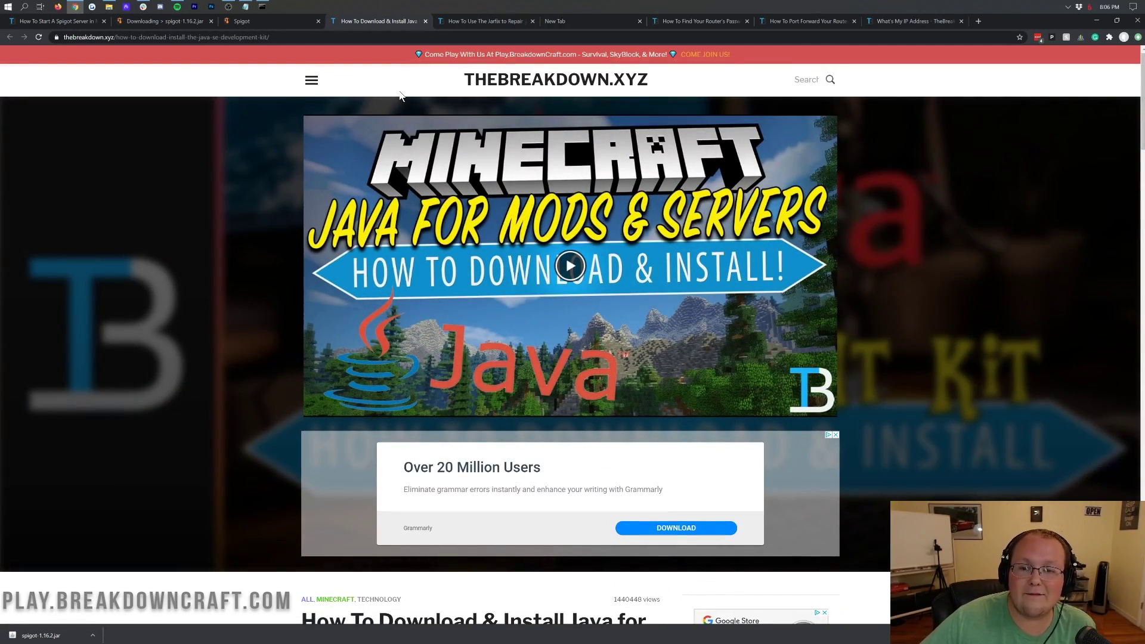
left_click(481, 22)
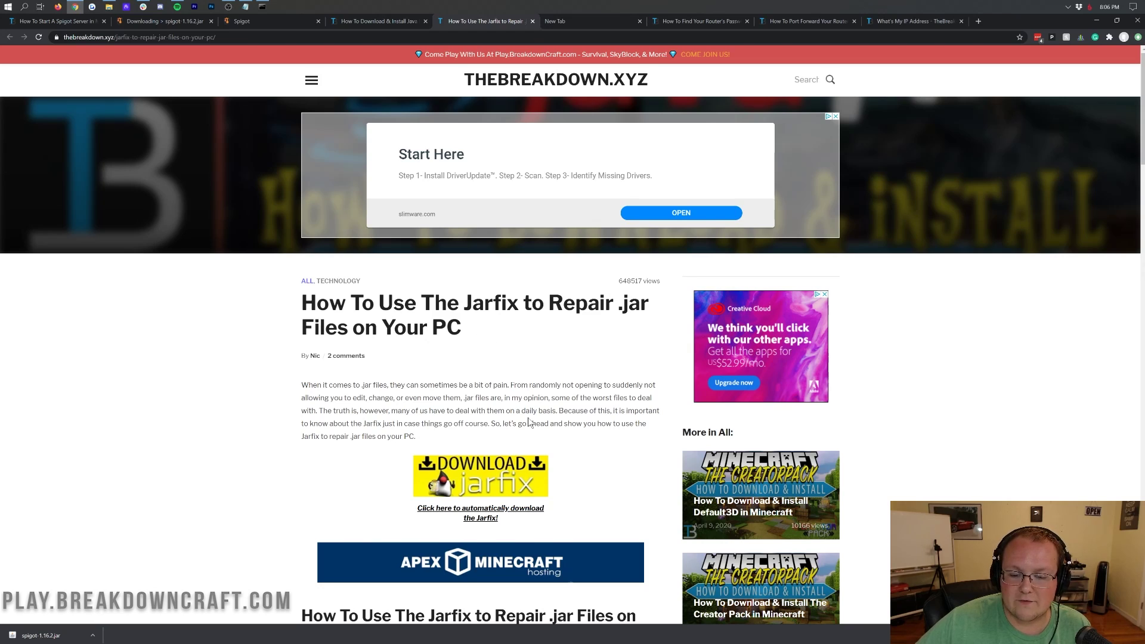
left_click(404, 23)
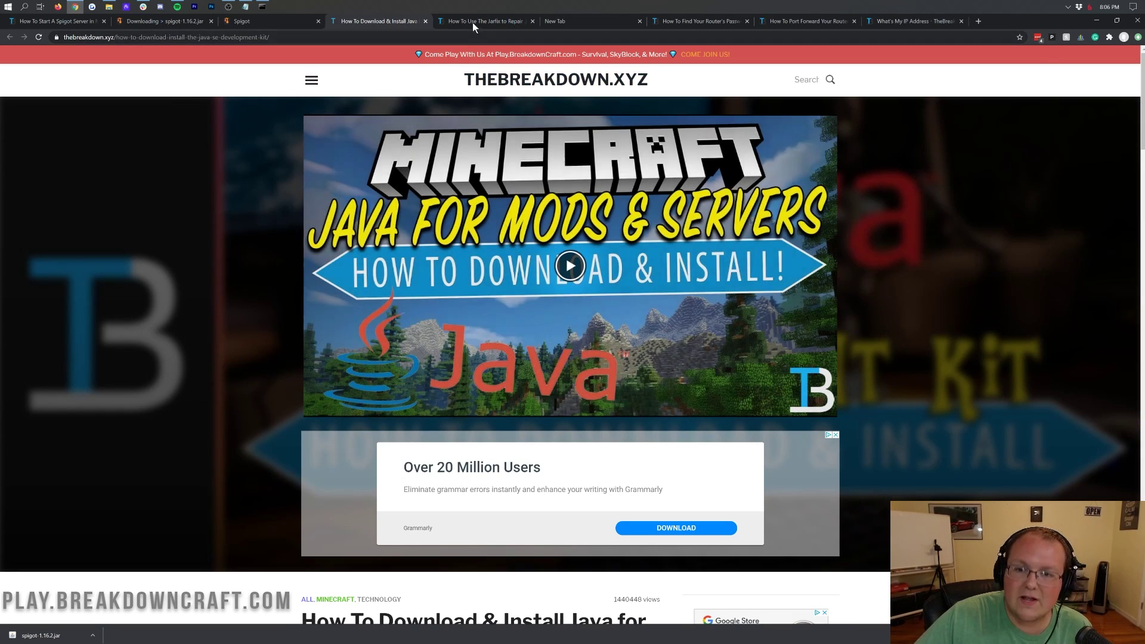
left_click(473, 22)
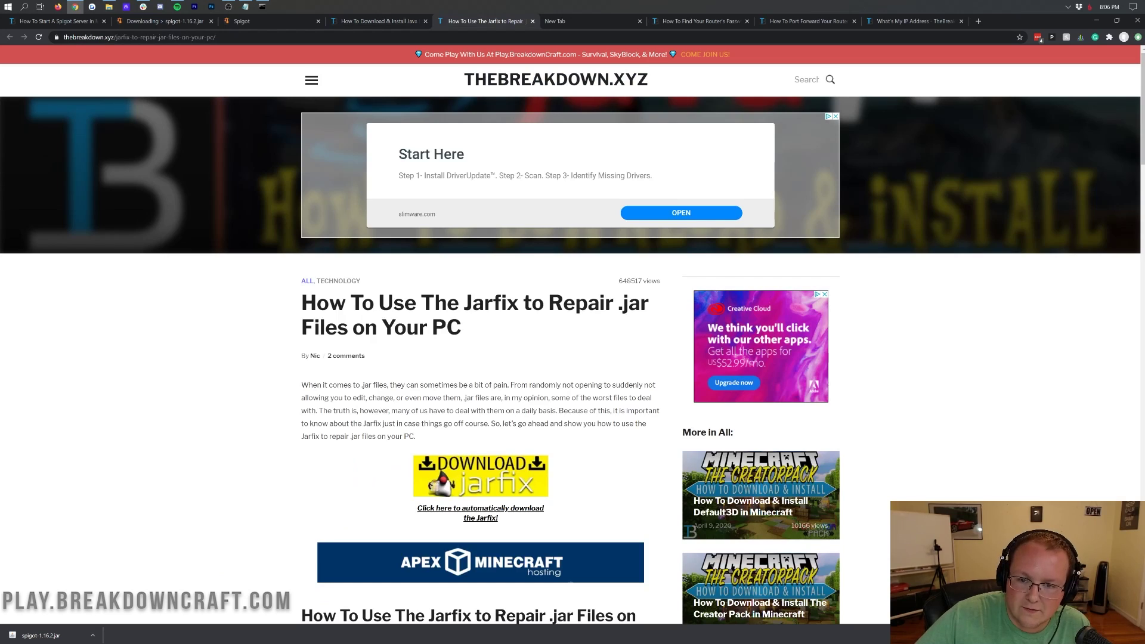
left_click(1096, 21)
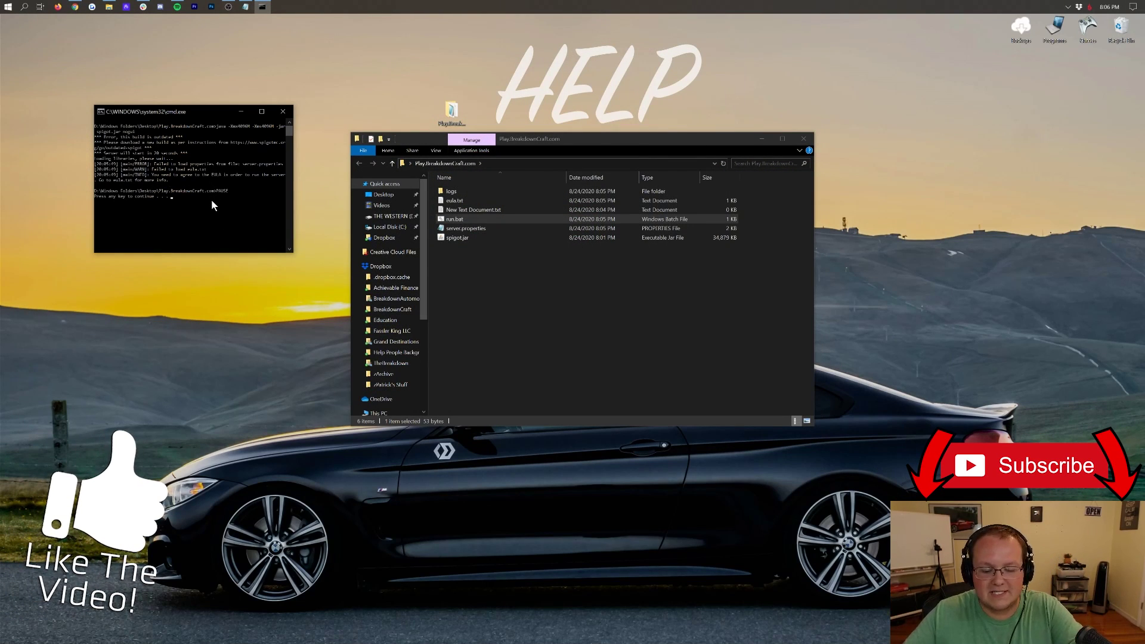
Step: Dismiss the stopped server console and change the eula setting to true in eula.txt
key("Return")
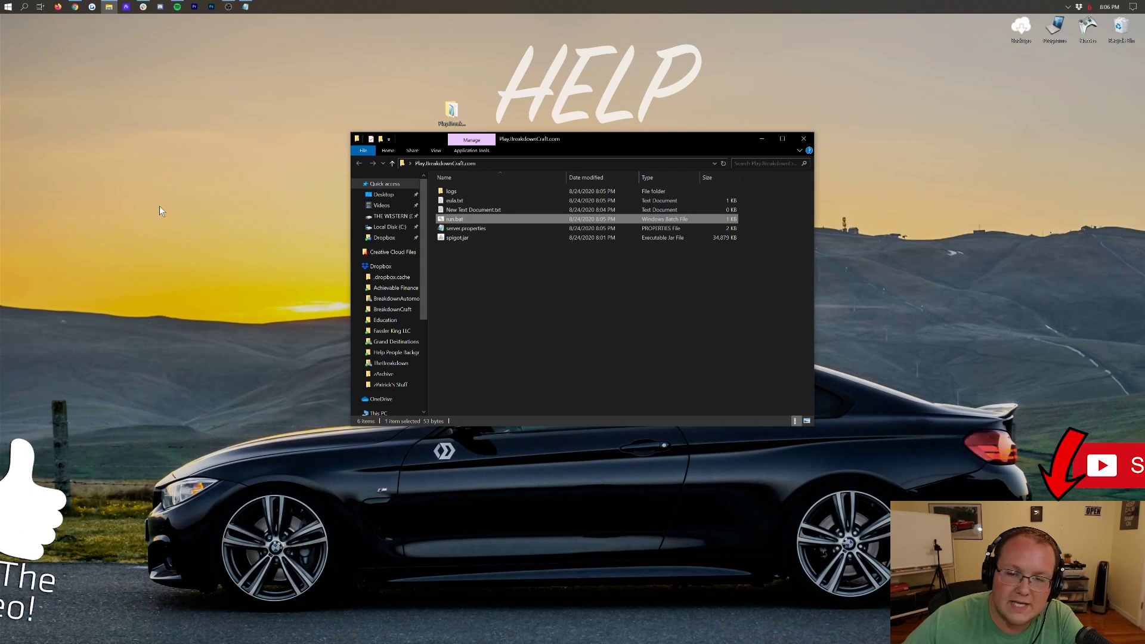
left_click(494, 273)
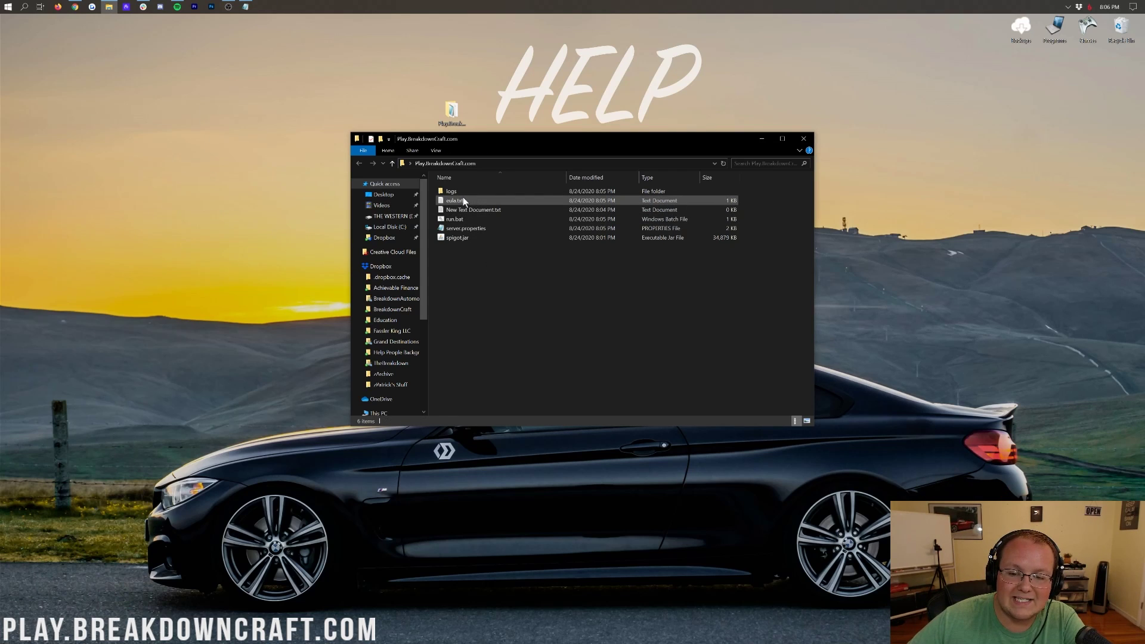
double_click(460, 202)
key("ctrl+End")
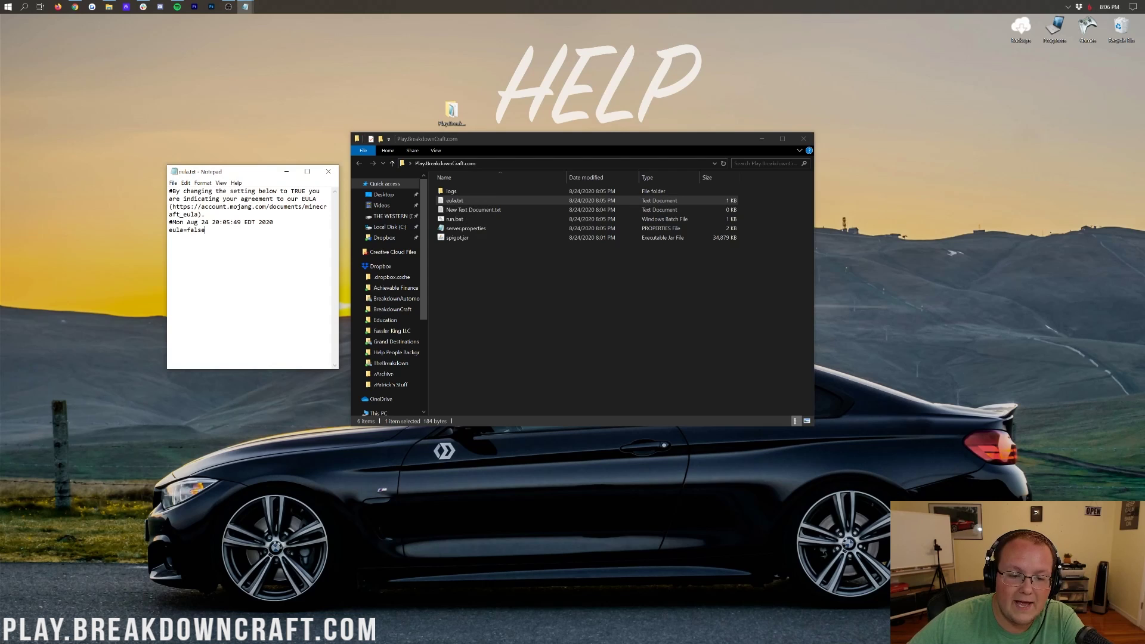
key("ctrl+shift+Left")
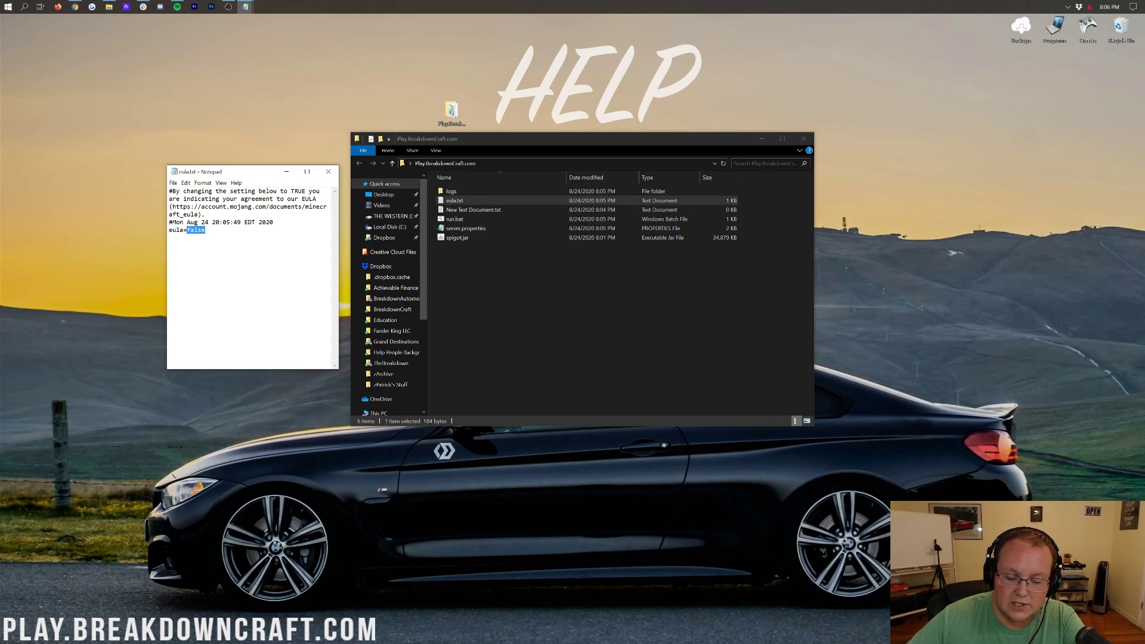
type("tru")
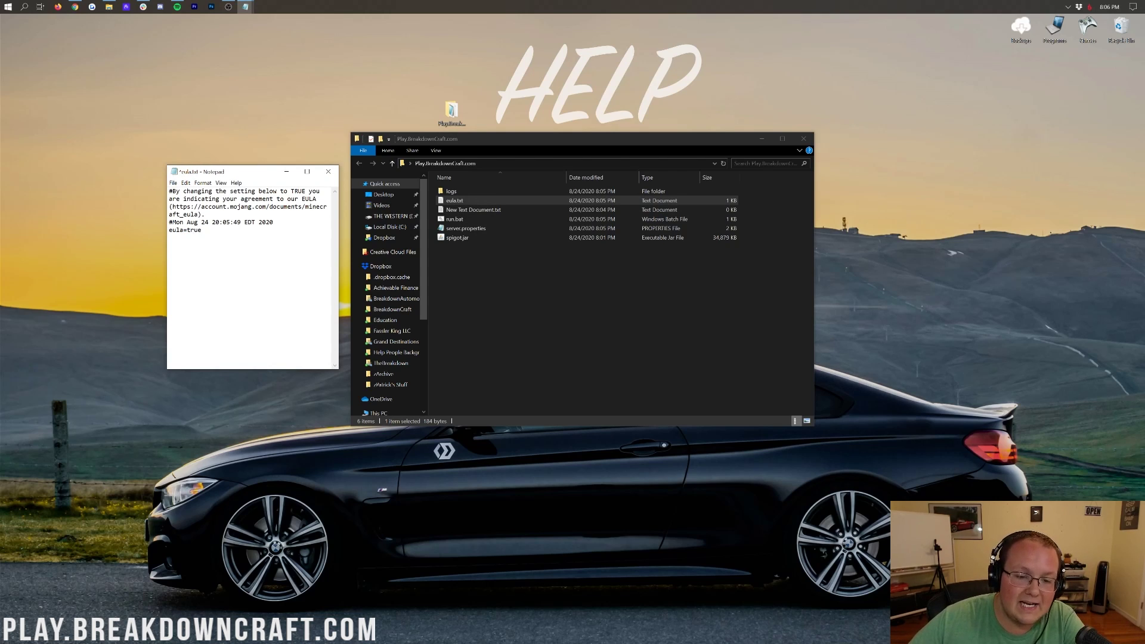
left_click_drag(199, 214, 176, 206)
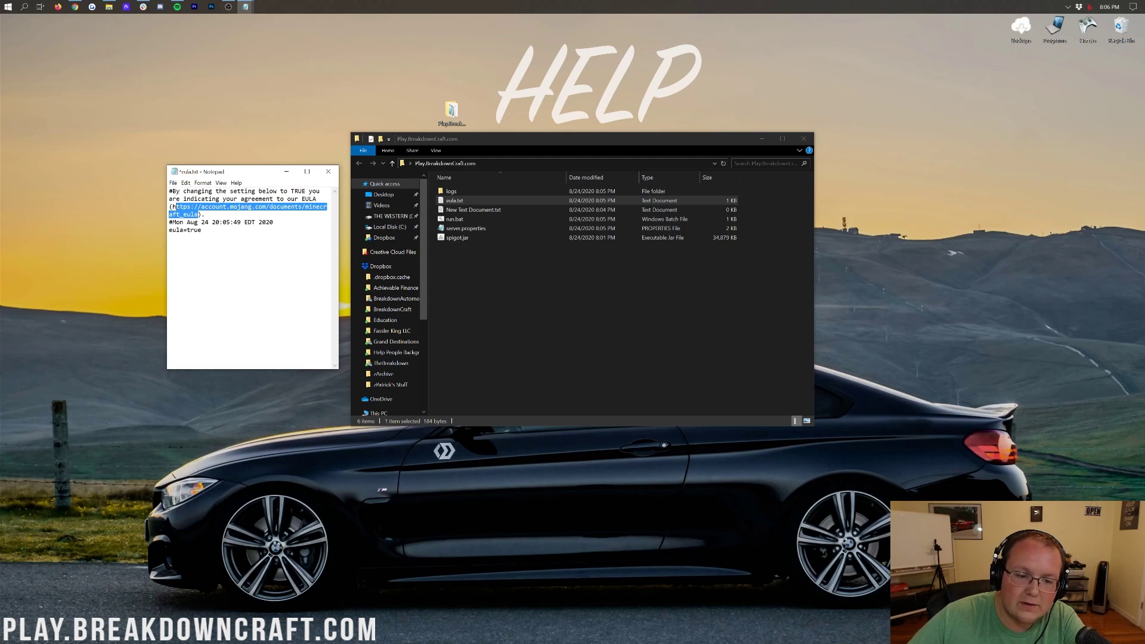
left_click(174, 207)
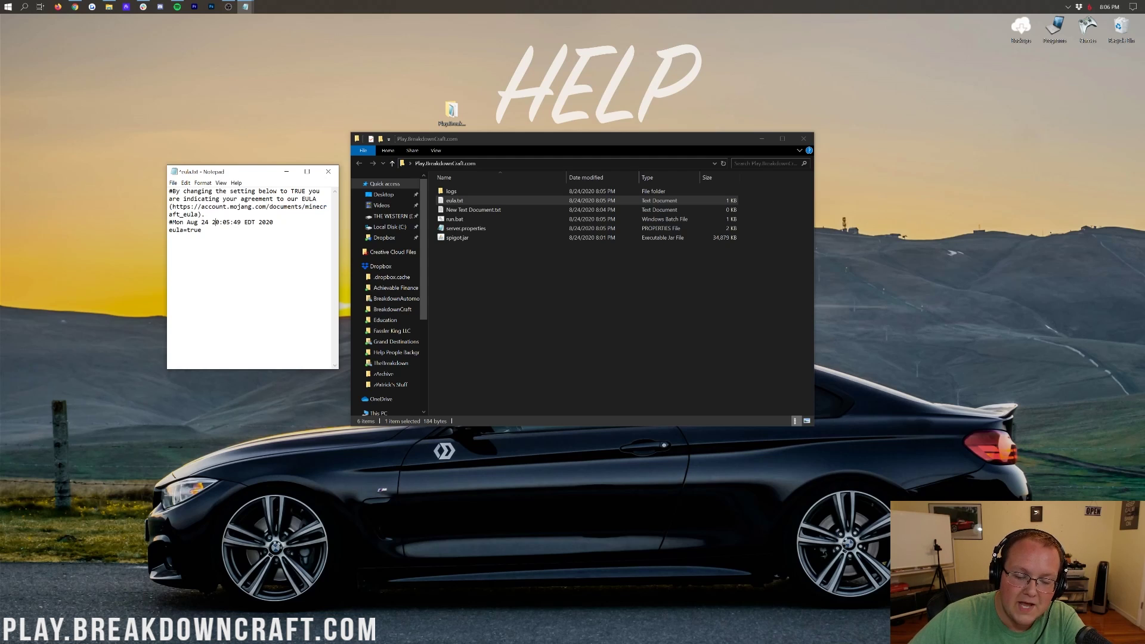
Step: Save and close eula.txt, and start the Spigot server again with run.bat
left_click(173, 183)
left_click(185, 220)
left_click_drag(202, 230, 169, 230)
left_click(171, 231)
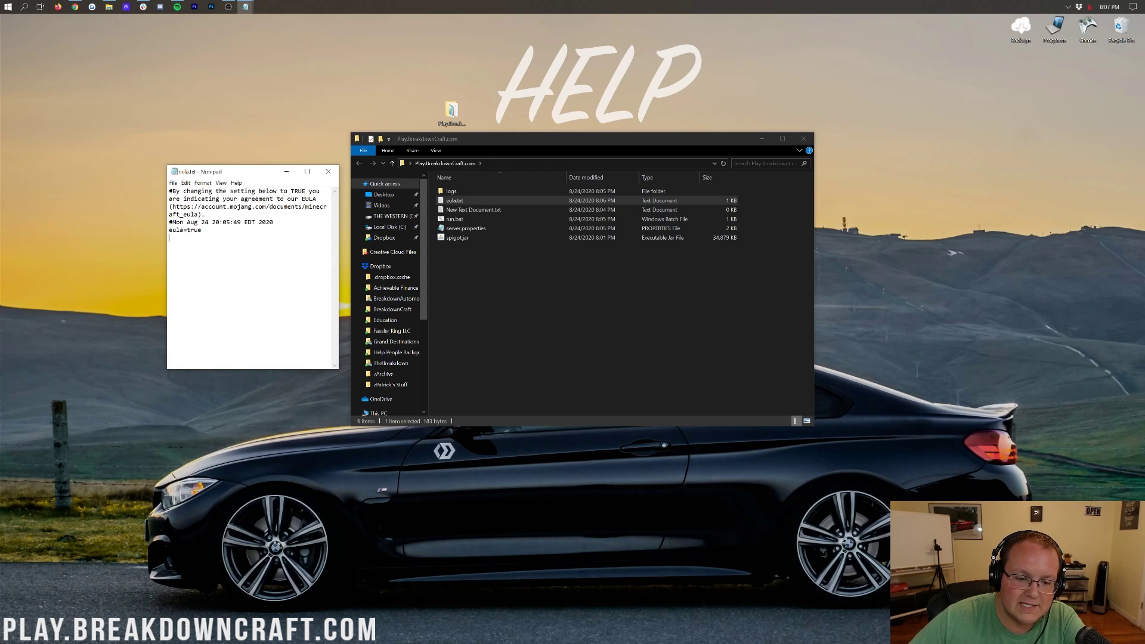
left_click(173, 183)
left_click(185, 220)
left_click(329, 171)
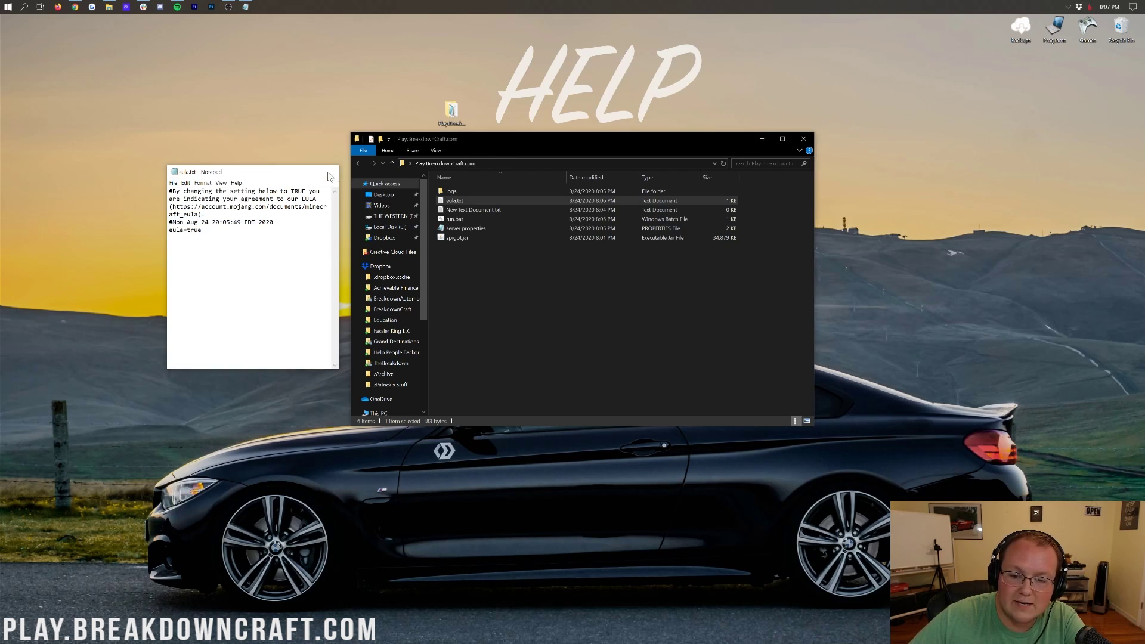
left_click(482, 220)
double_click(482, 220)
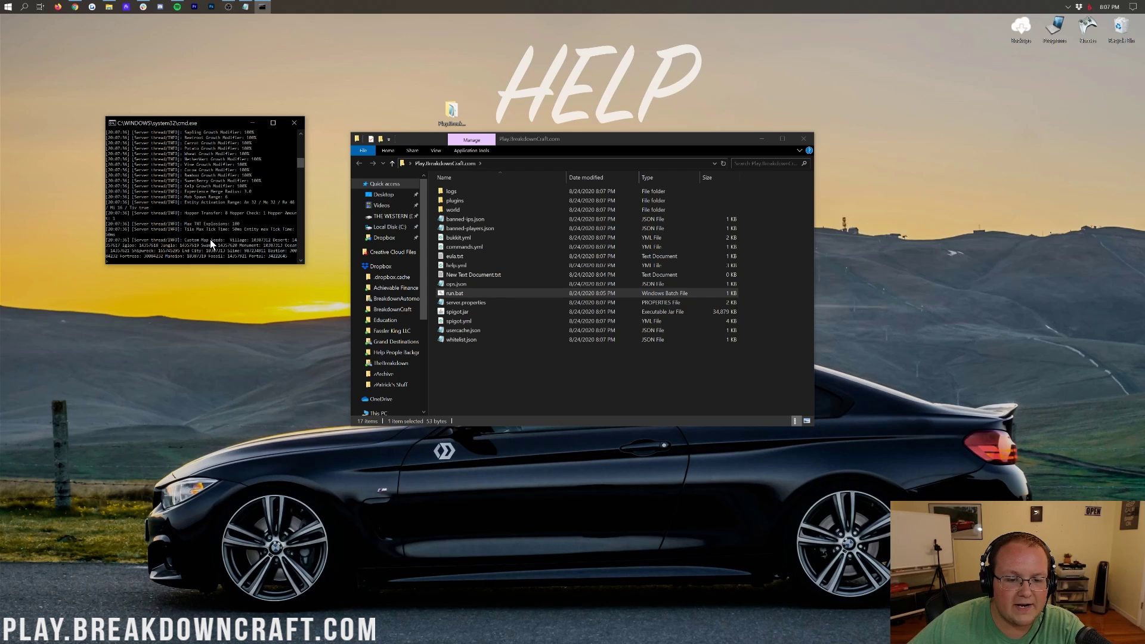
Step: Open a Command Prompt and run ipconfig to look up the computer's IPv4 address and default gateway
left_click(3, 6)
left_click(3, 6)
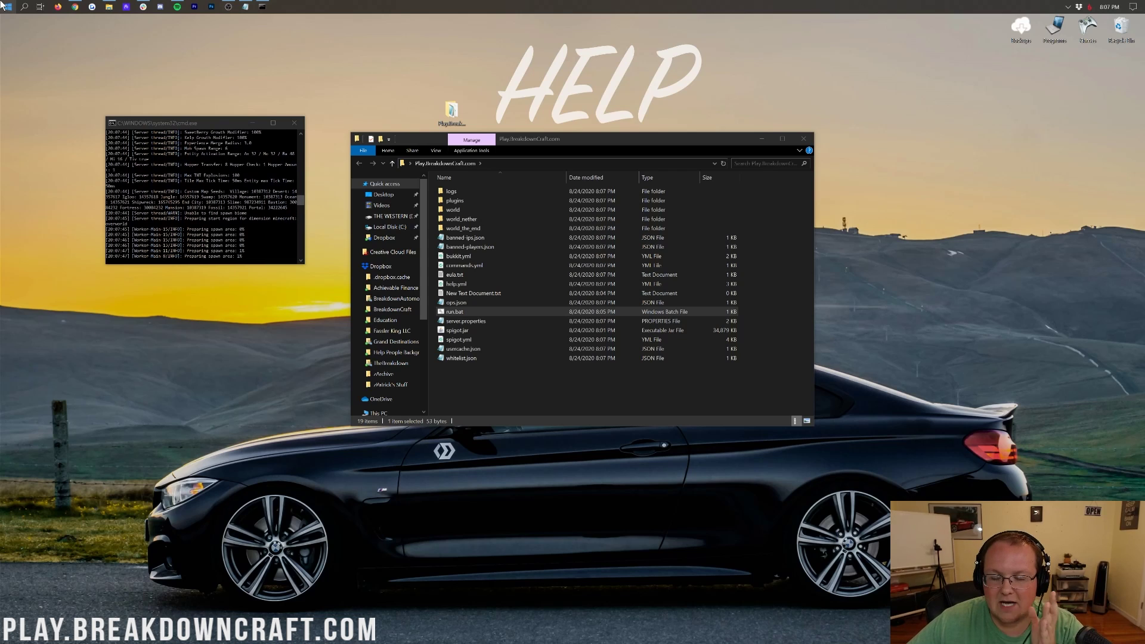
left_click(4, 6)
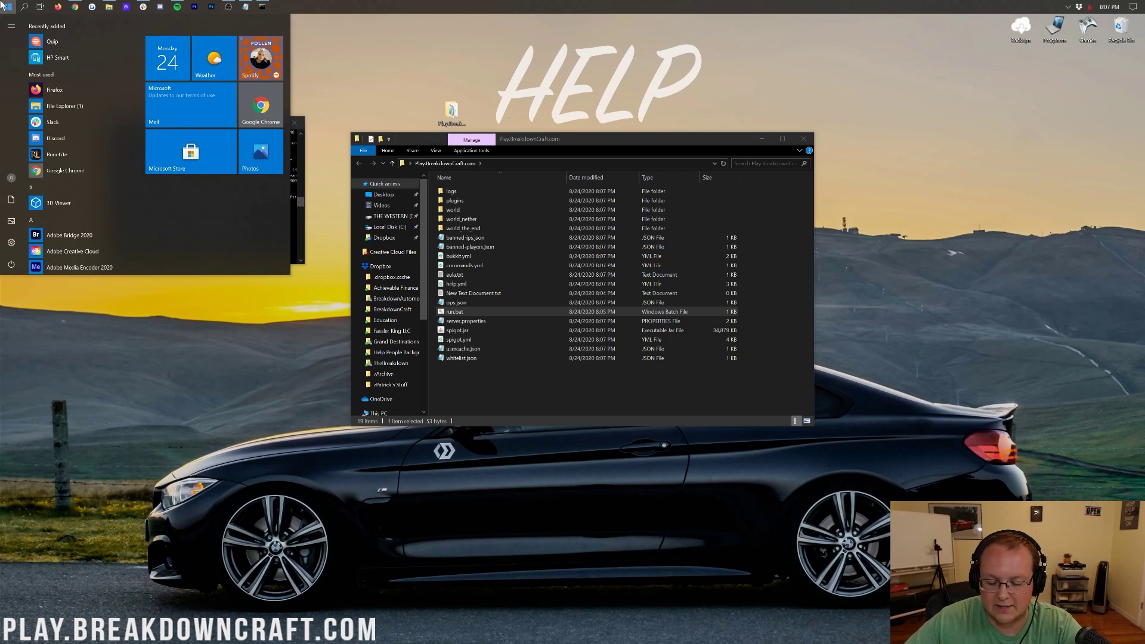
type("cmd")
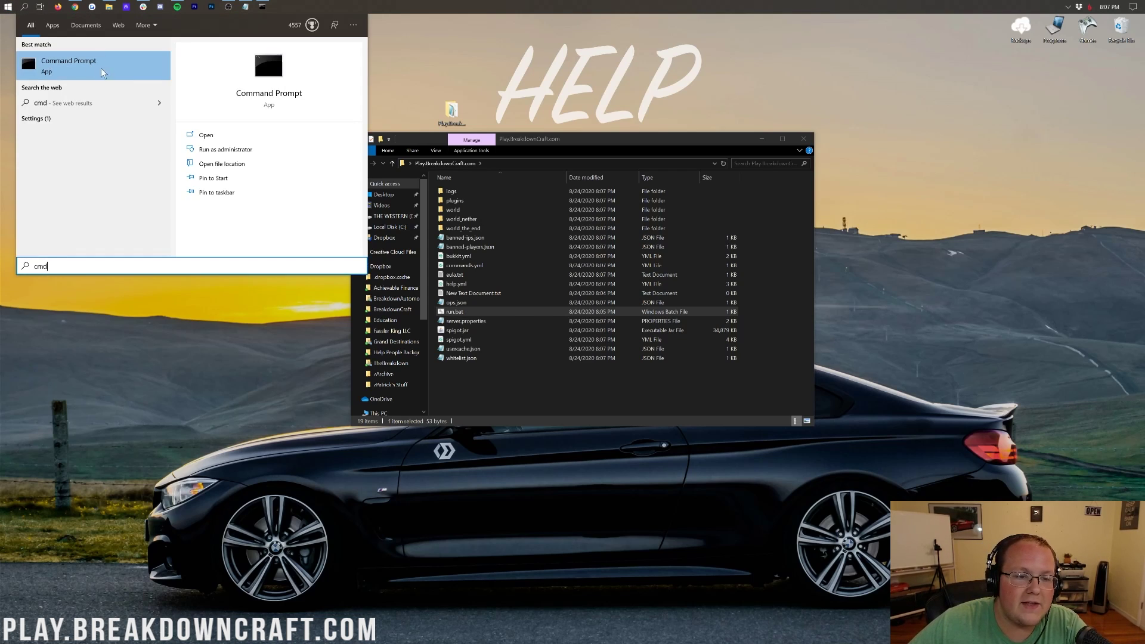
left_click(50, 64)
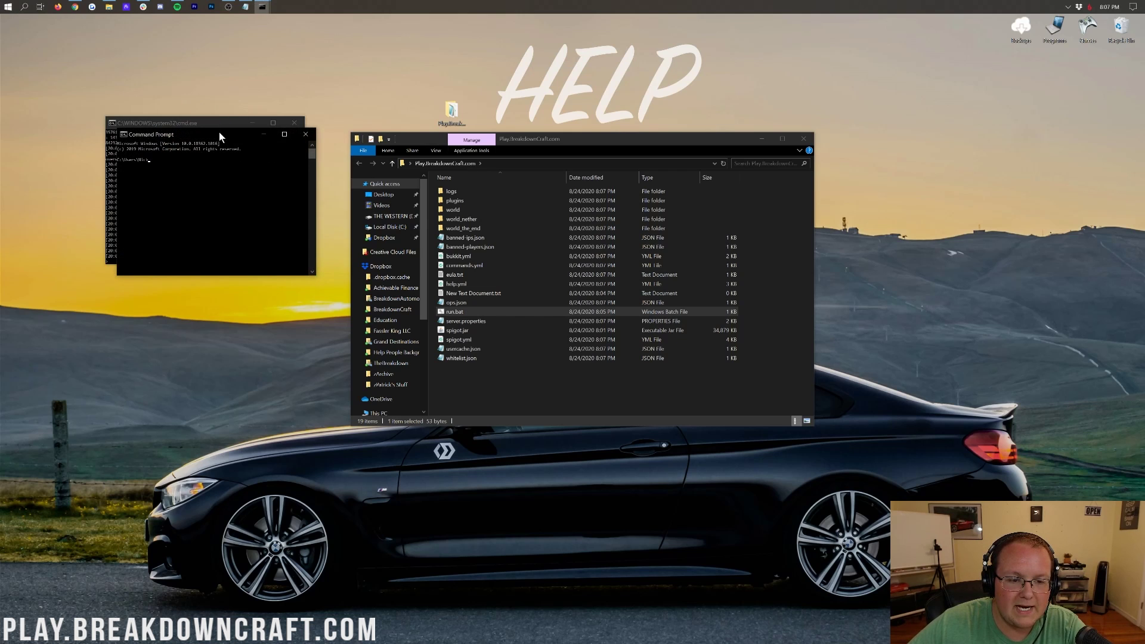
type("ipconfig")
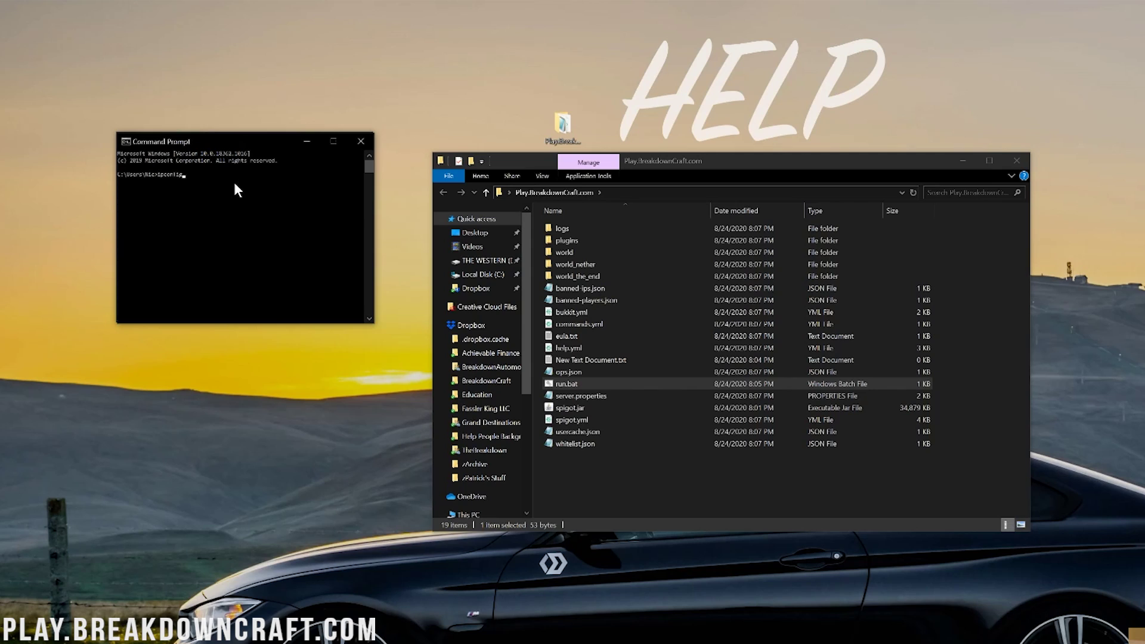
key("Return")
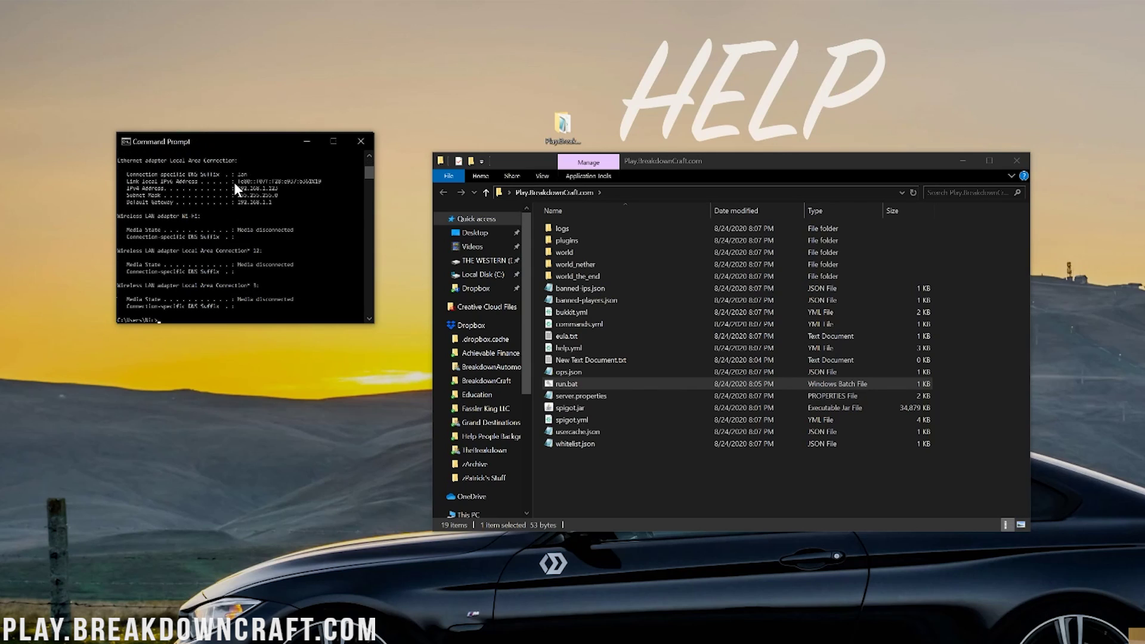
scroll(261, 245, "up", 1)
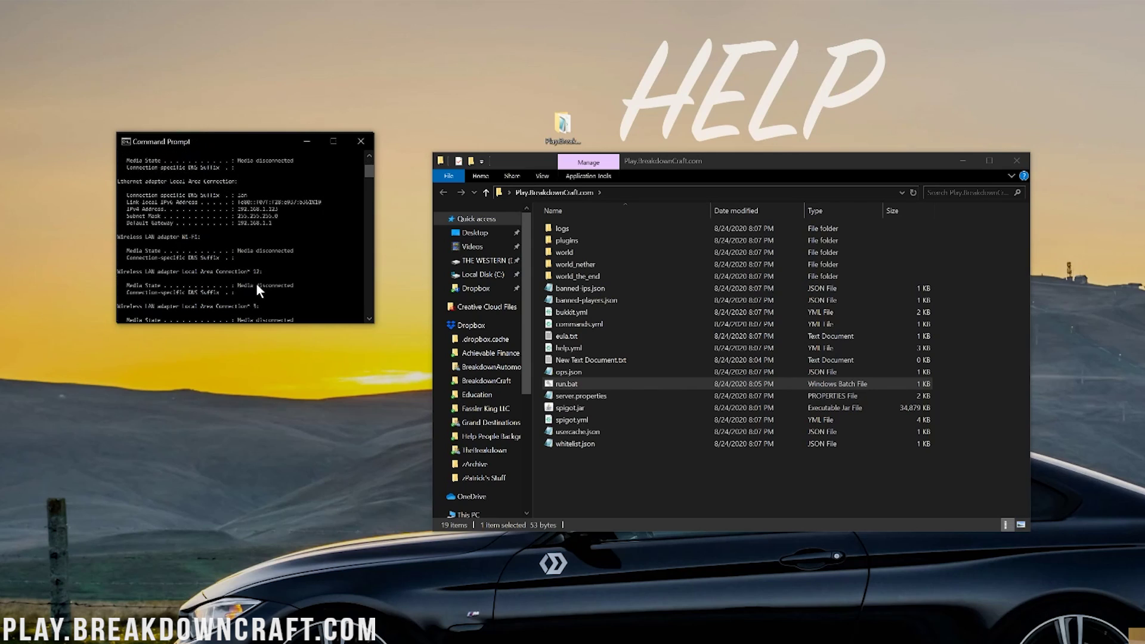
Step: Open a blank Notepad document and place it beside the Command Prompt window
key("super")
key("Escape")
key("super")
type("notepad")
key("Return")
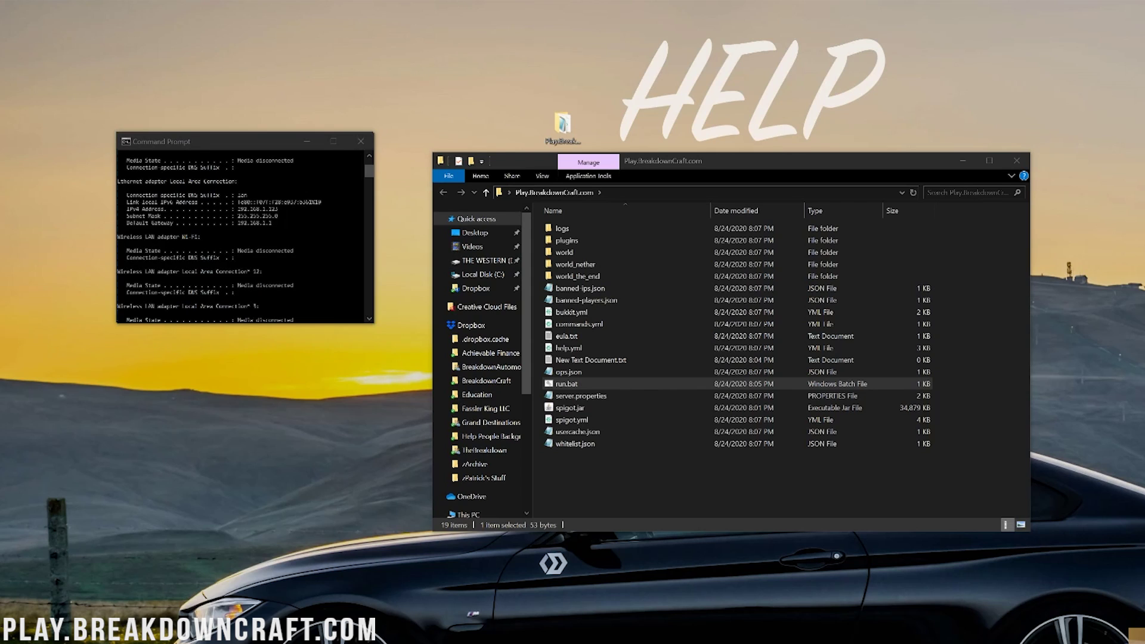
left_click_drag(318, 210, 501, 148)
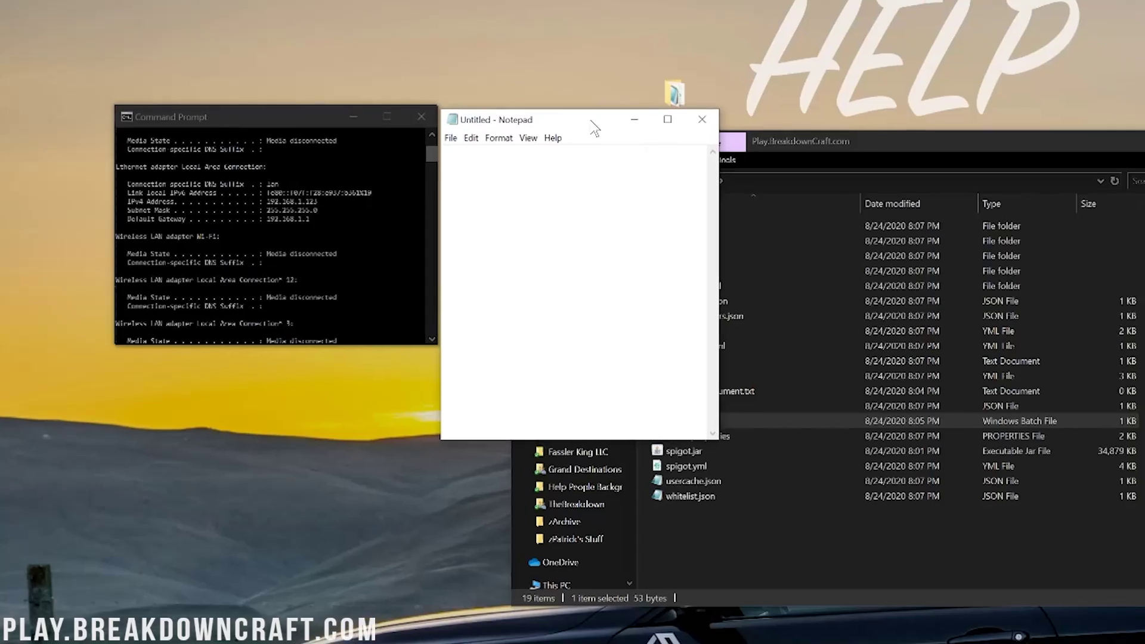
Step: Write the computer's IPv4 address in the blank note as "IPv4: 192.168.1.123"
type("IPv4:")
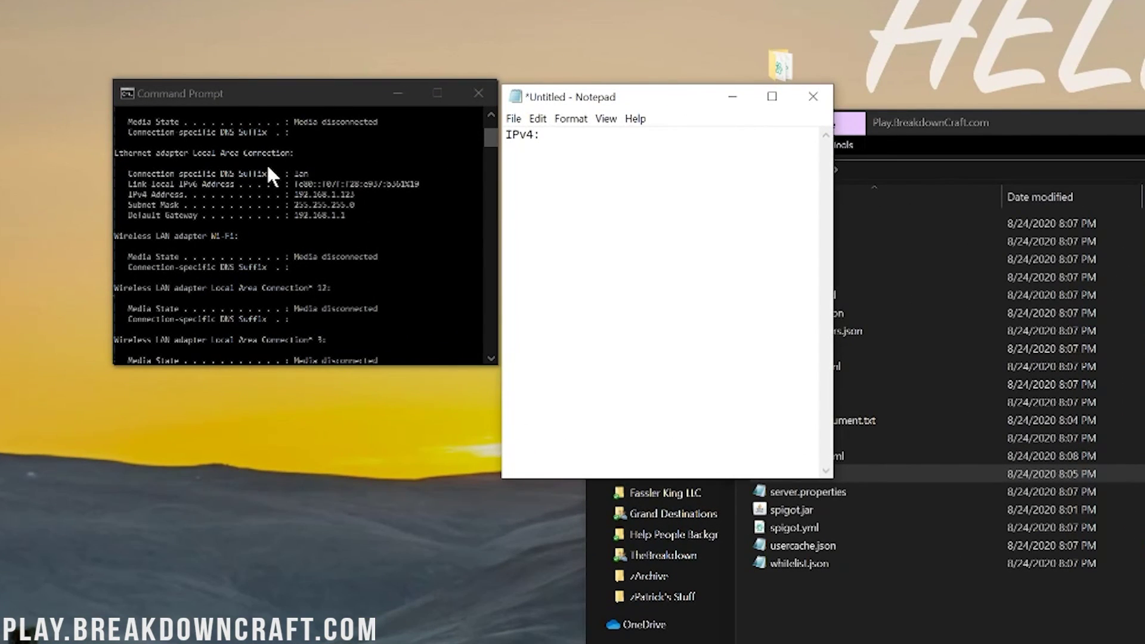
type(" 192.16")
key("BackSpace")
type("68.1.123")
left_click_drag(541, 135, 639, 134)
left_click(639, 134)
Step: Add the line "Default Gateway: 192.168.1.1" below the IPv4 entry with a blank line between, and close the Command Prompt
key("Return")
key("Return")
type("Default Gateway")
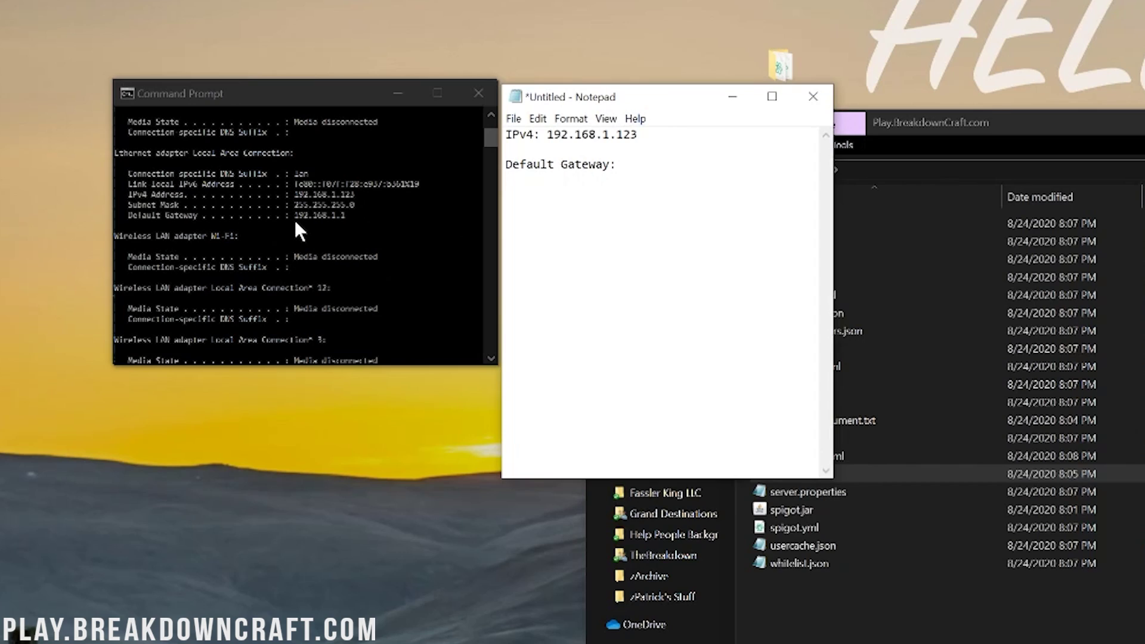
type(": 192.1681.")
key("BackSpace")
key("BackSpace")
type(".1.1")
left_click(487, 103)
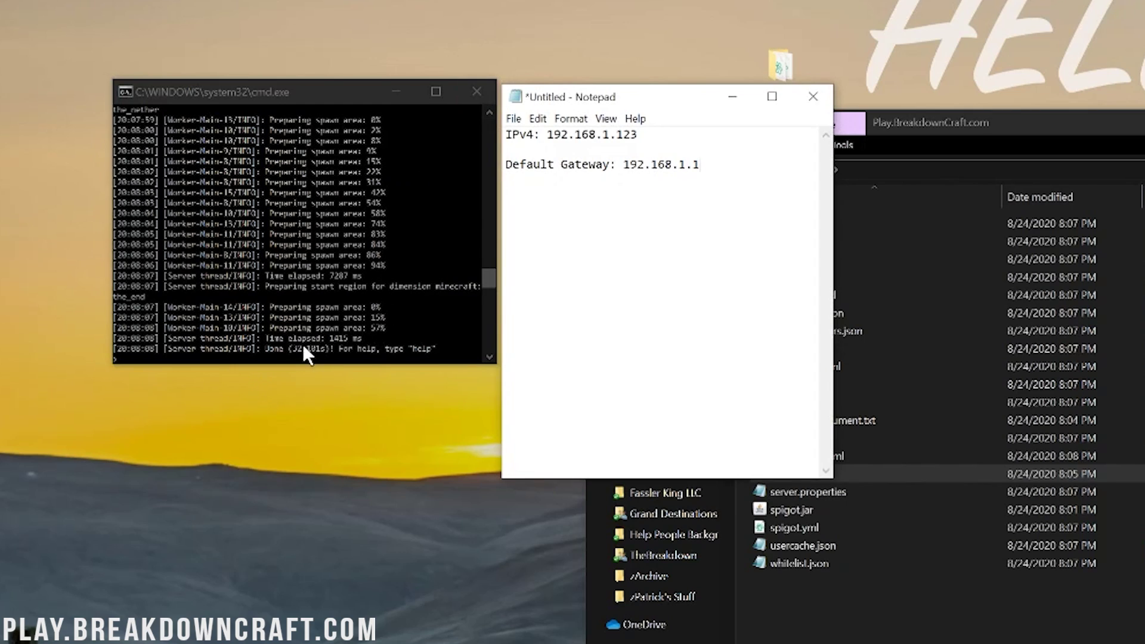
Step: Open the Minecraft Launcher and start the game with the Latest release 1.16.2 installation
key("super")
type("mine")
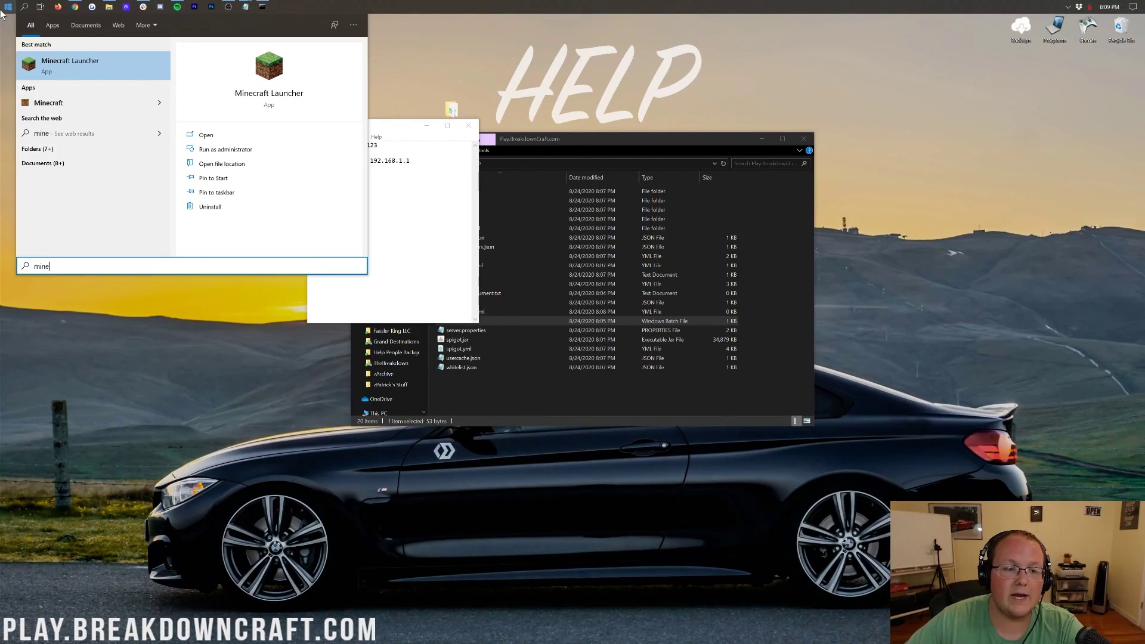
key("Return")
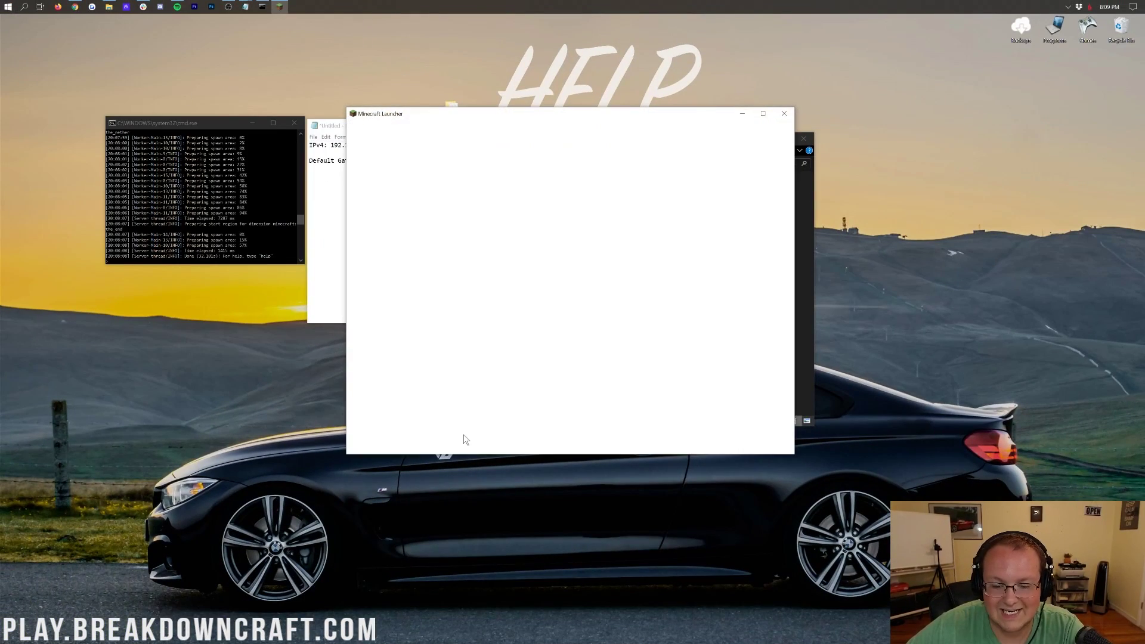
left_click(481, 446)
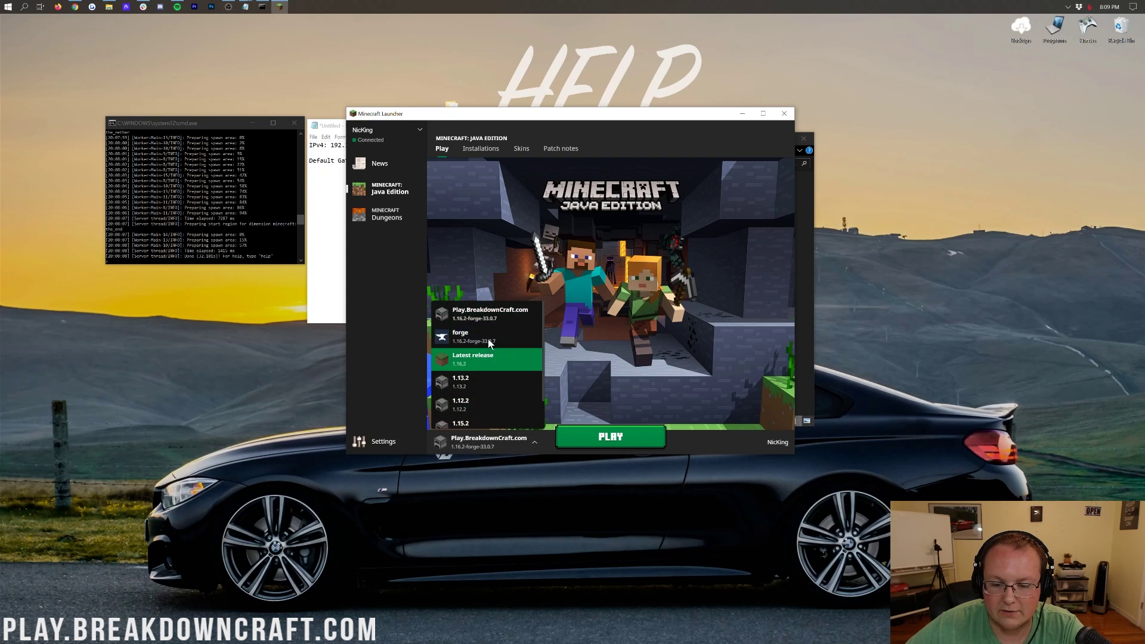
left_click(487, 358)
left_click(610, 437)
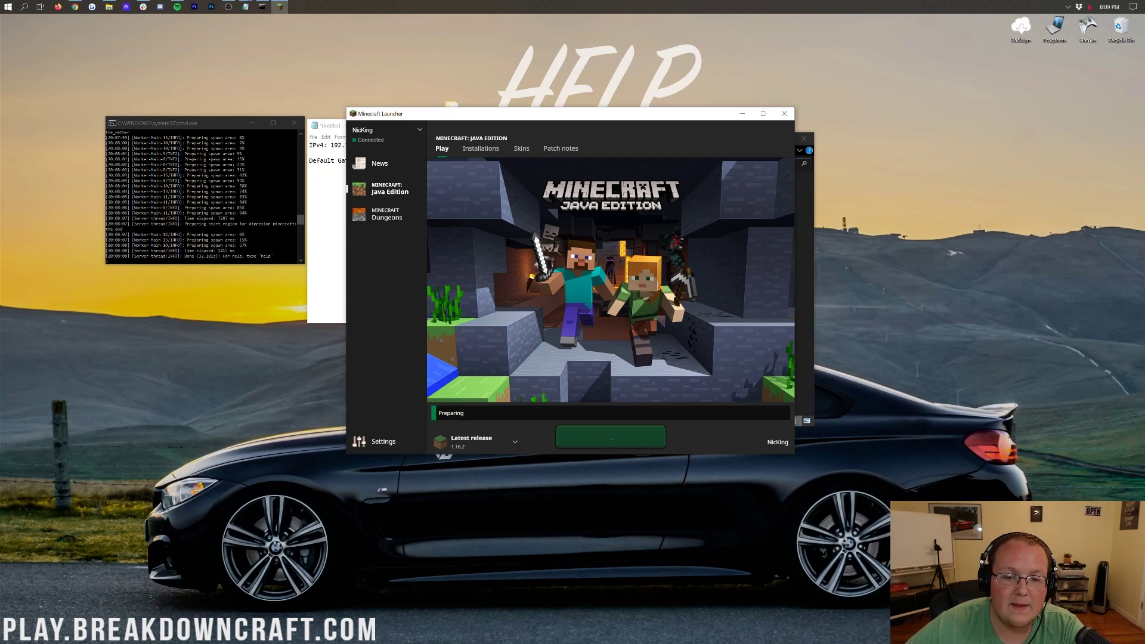
Step: Copy the IPv4 address from the notes and enter 192.168.1.123 as Minecraft's multiplayer Direct Connection server address
left_click(327, 226)
left_click_drag(378, 145, 330, 144)
key("ctrl+c")
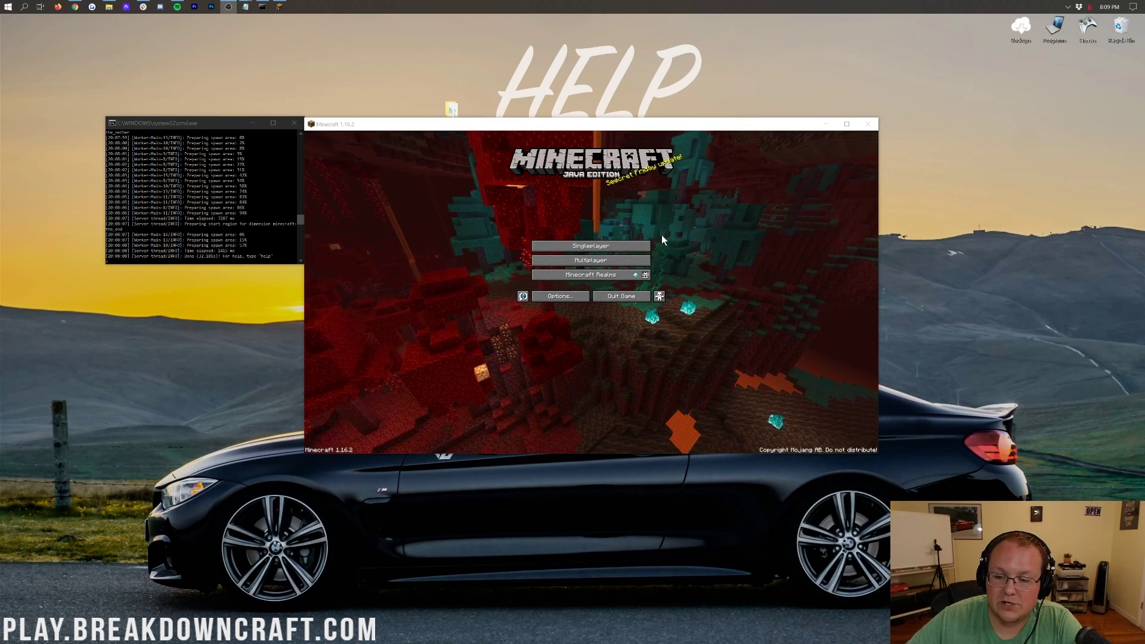
left_click(581, 261)
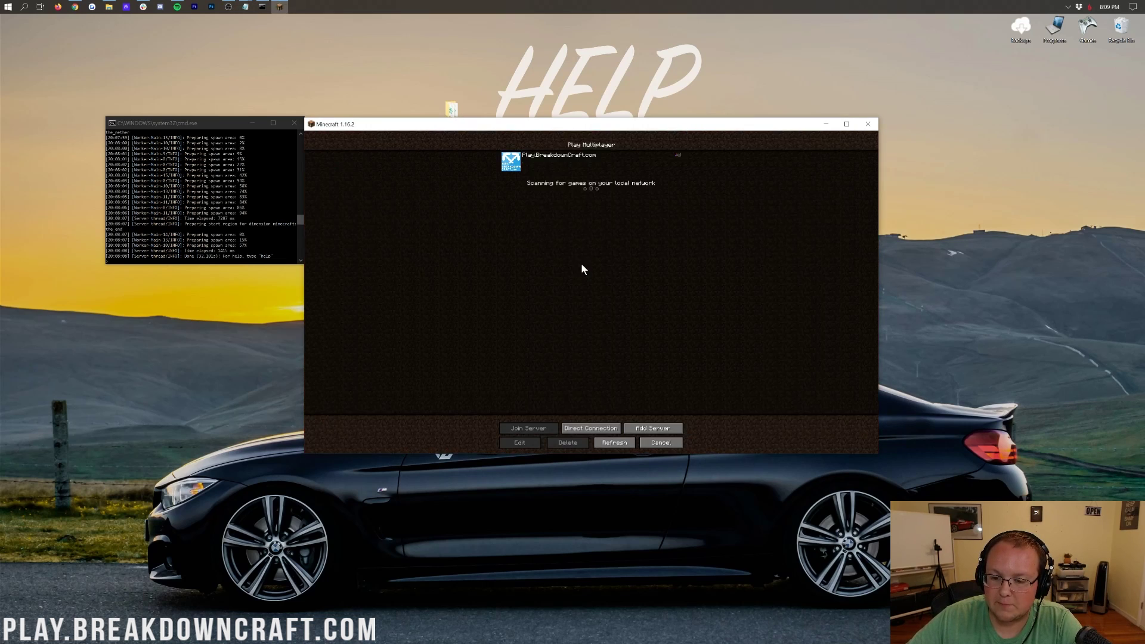
left_click(603, 428)
key("ctrl+a")
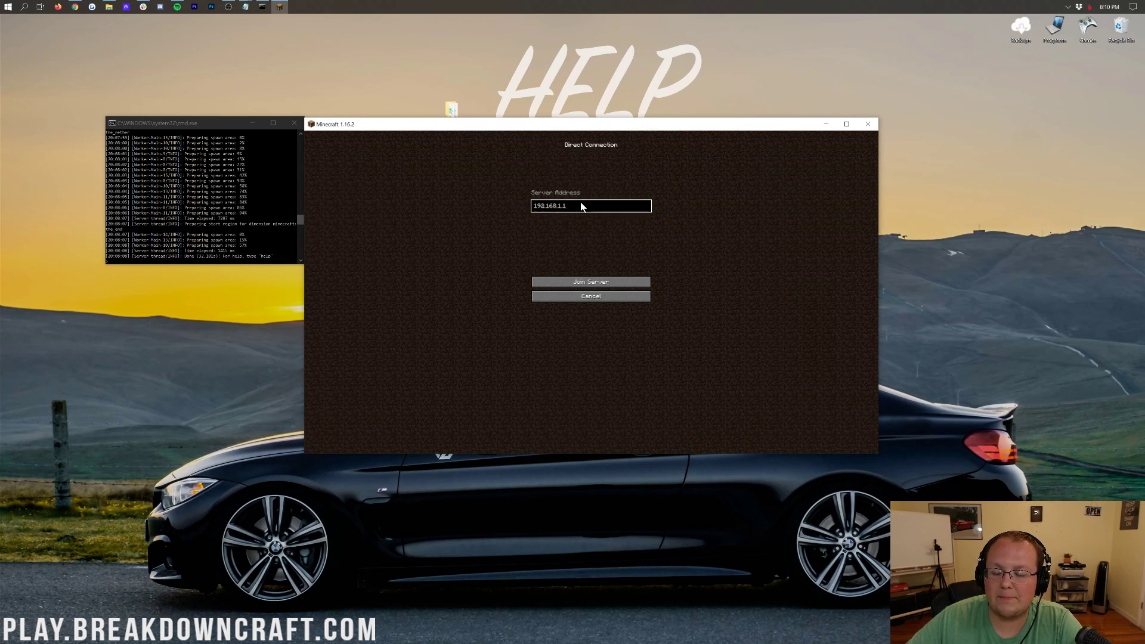
key("ctrl+v")
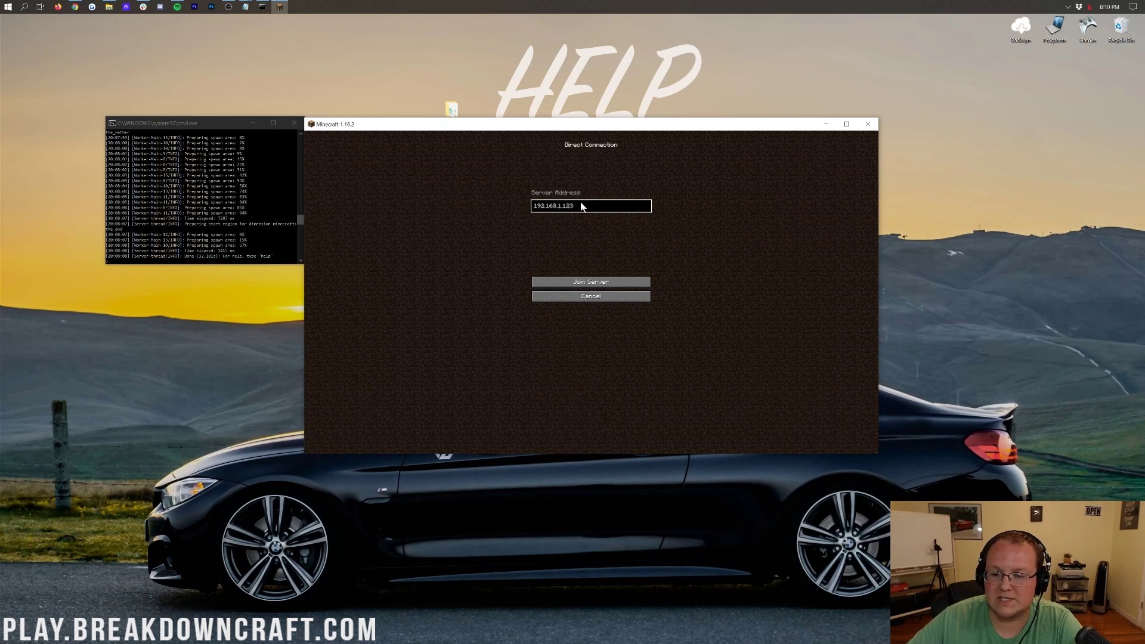
Step: Join the local server at the entered address and walk around the world to test the connection
left_click(576, 282)
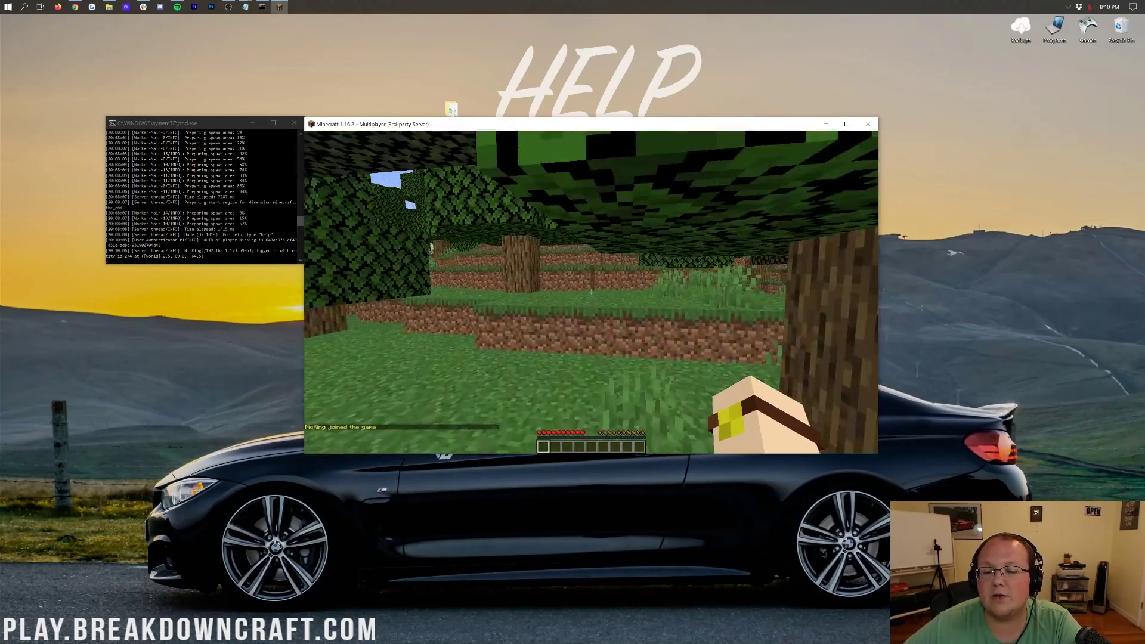
key("w")
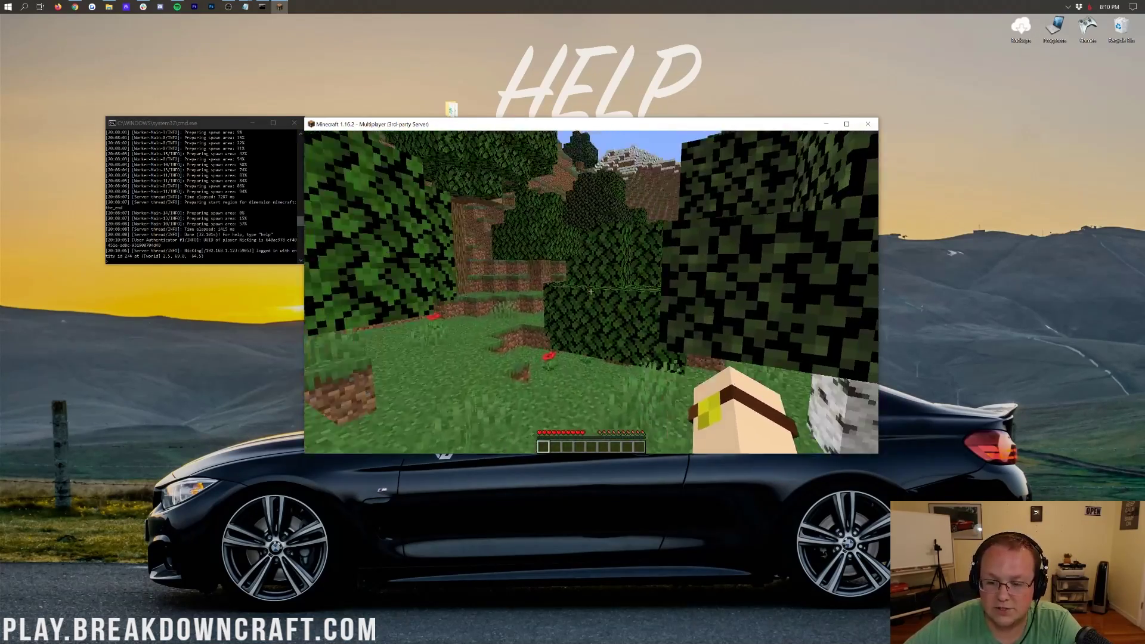
key("w")
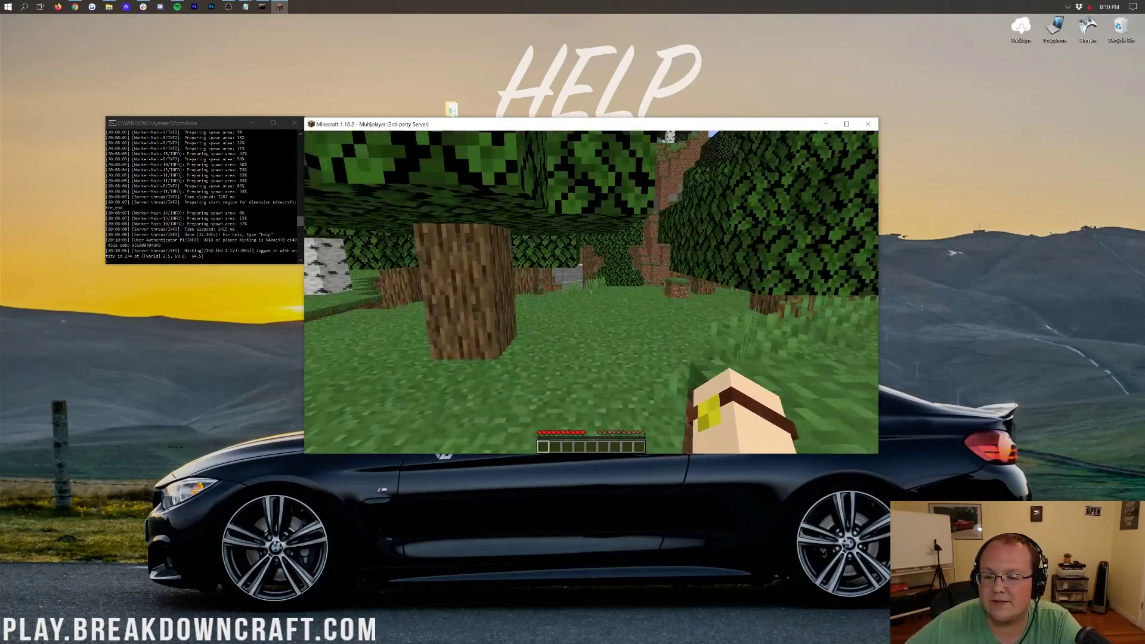
key("w")
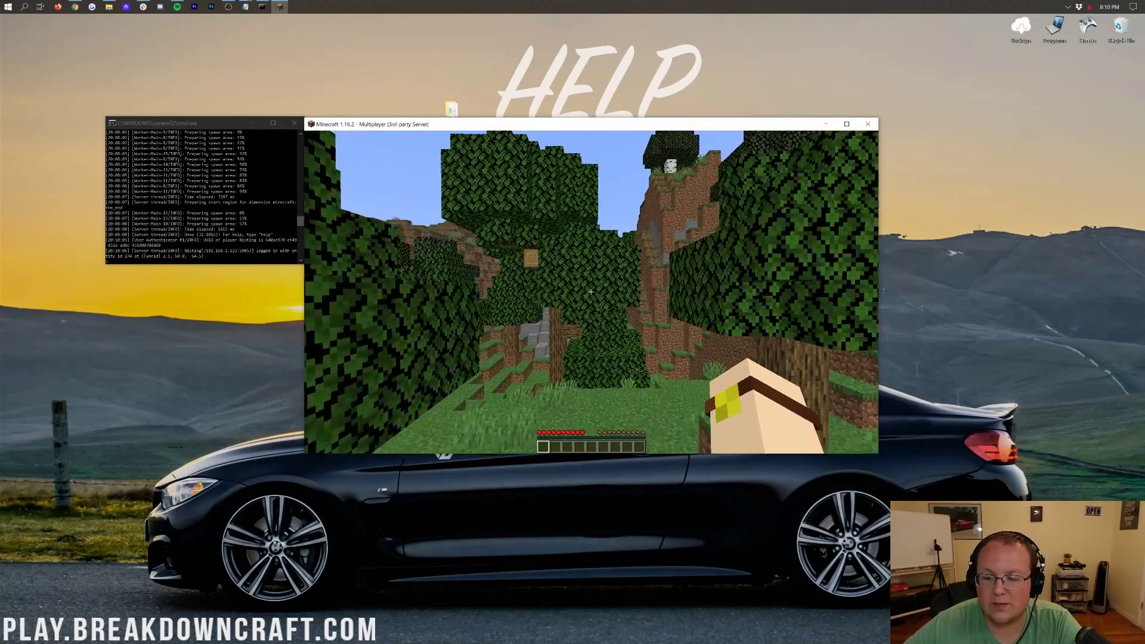
key("w")
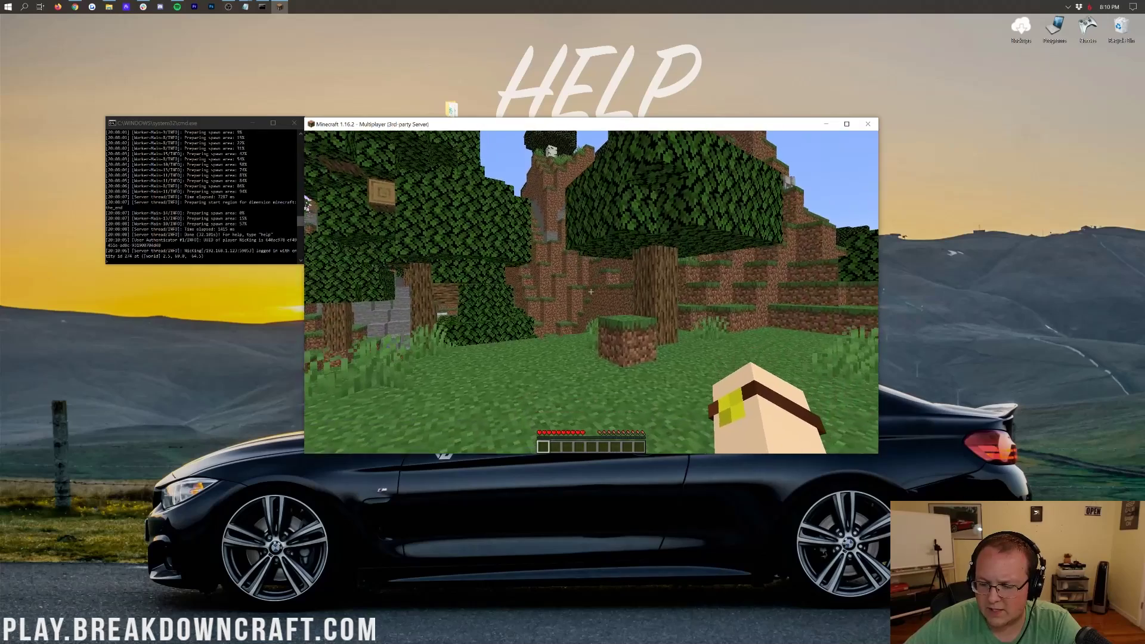
Step: Make the player a server operator by running the op command with the player's username in the server console
key("slash")
key("Escape")
key("Escape")
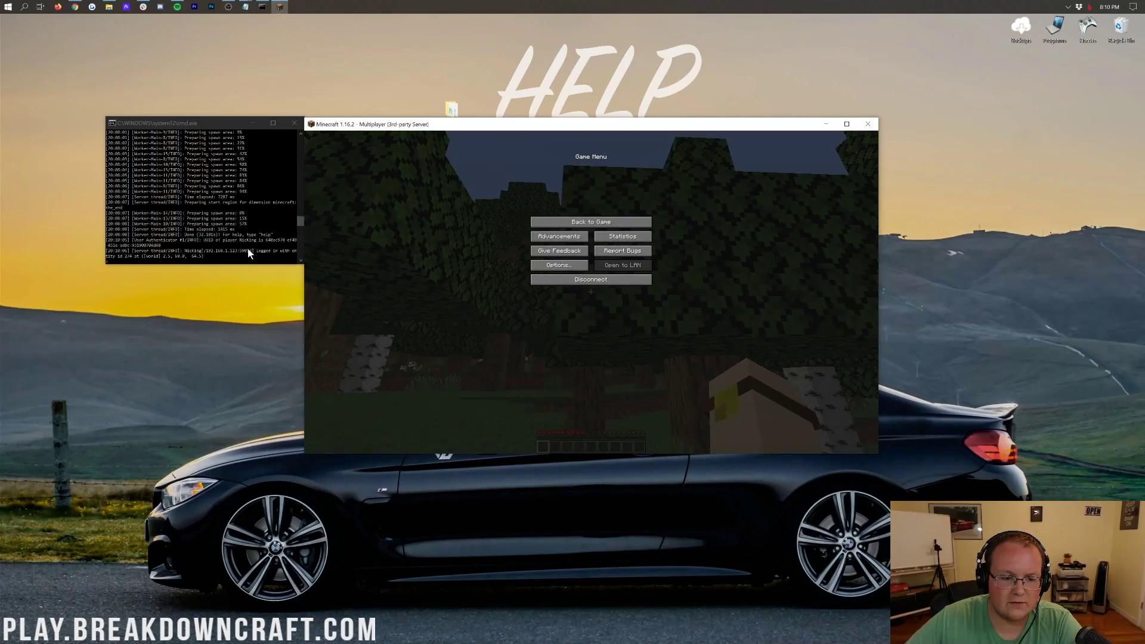
left_click(181, 234)
type("op nickin")
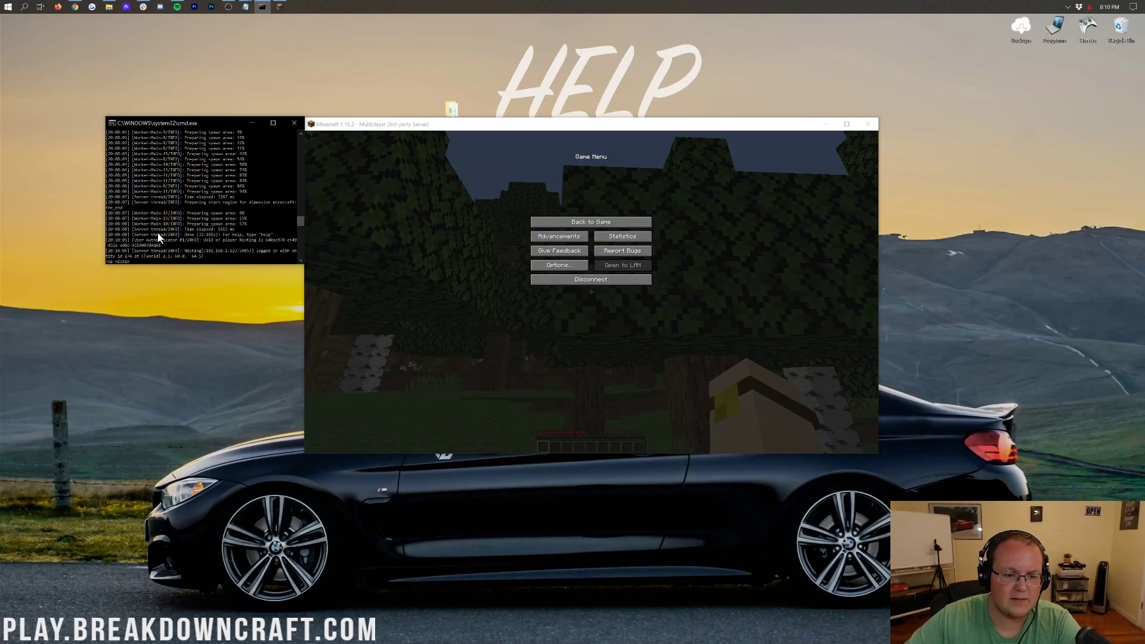
type("g")
key("Return")
Step: Return to the game and set the player's game mode to creative with /gamemode creative
left_click(471, 294)
key("Escape")
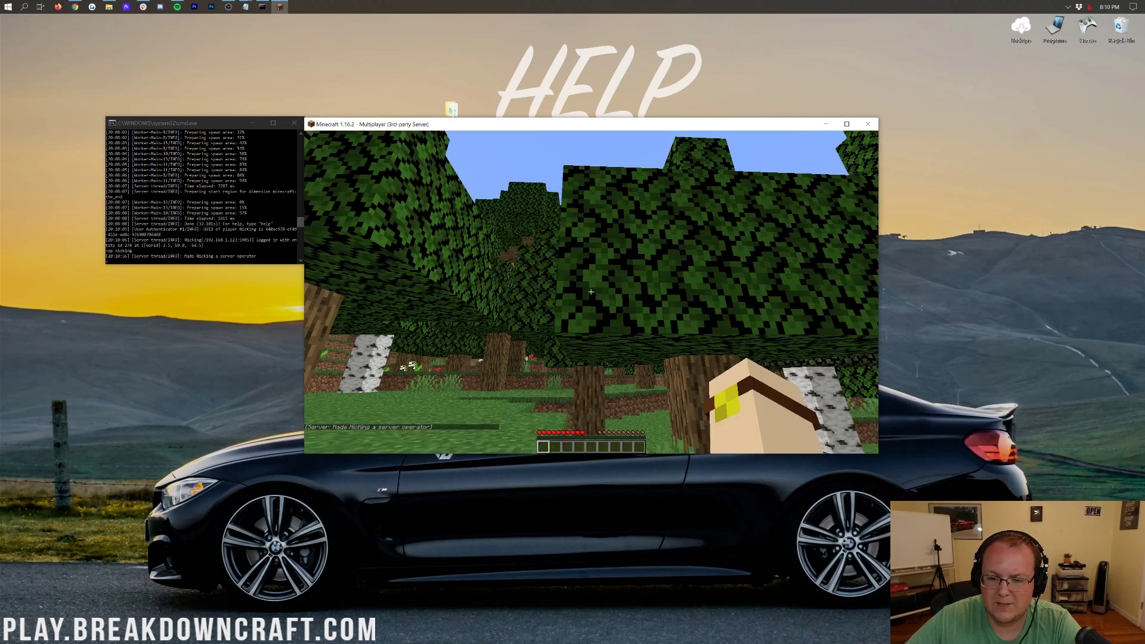
type("/gamemode creative")
key("Return")
Step: Check the server's plugin list and version with the /pl and /version chat commands
type("/pl")
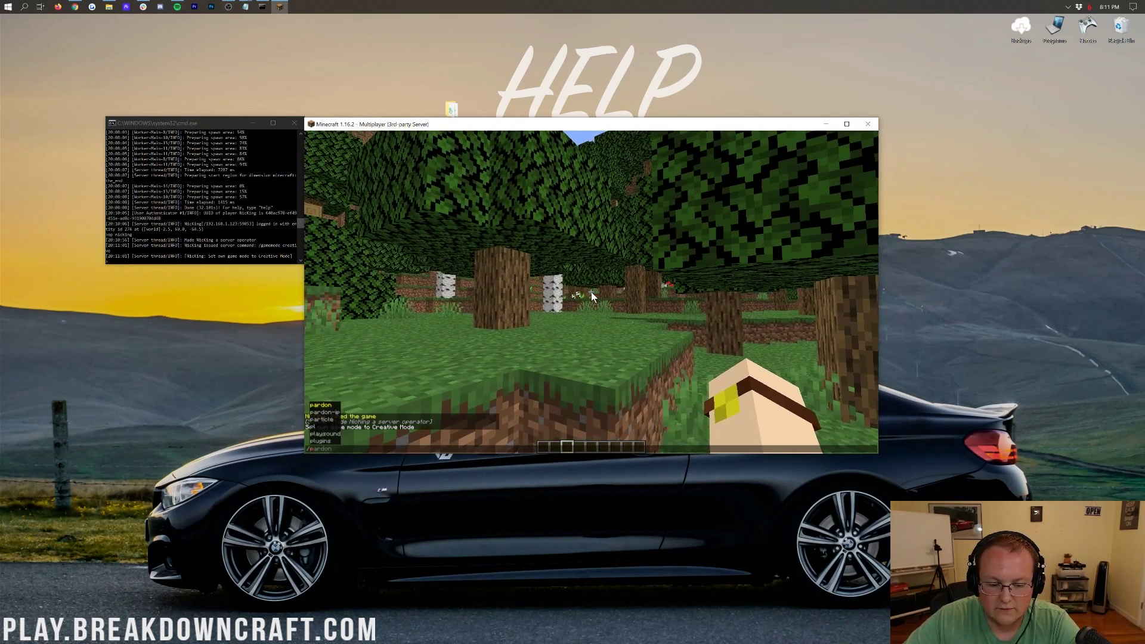
key("Return")
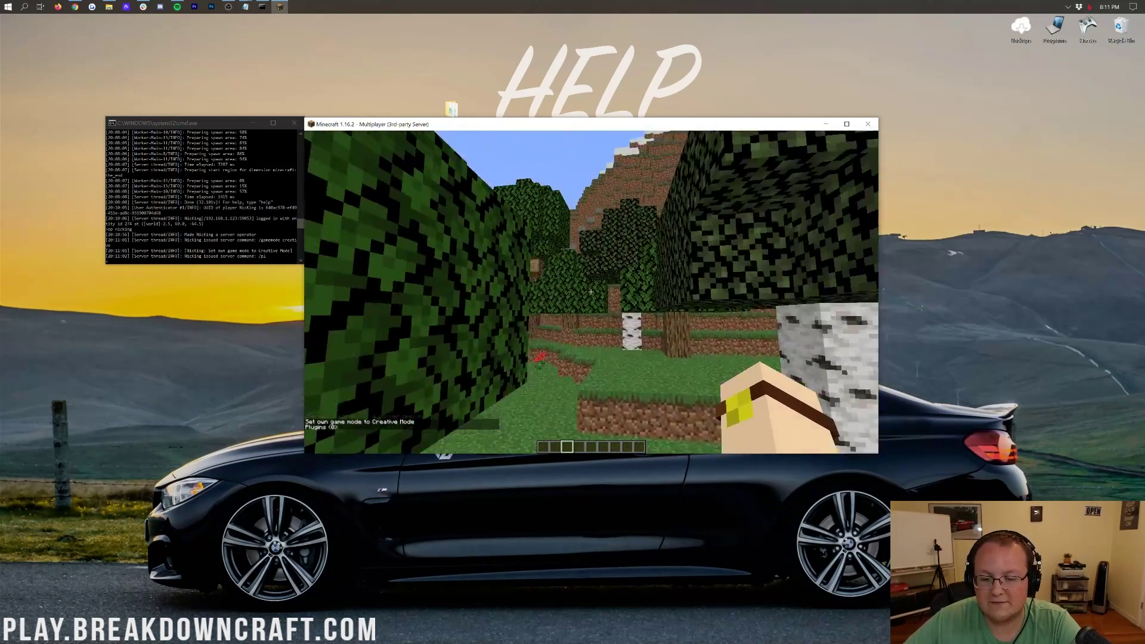
type("/version")
key("Return")
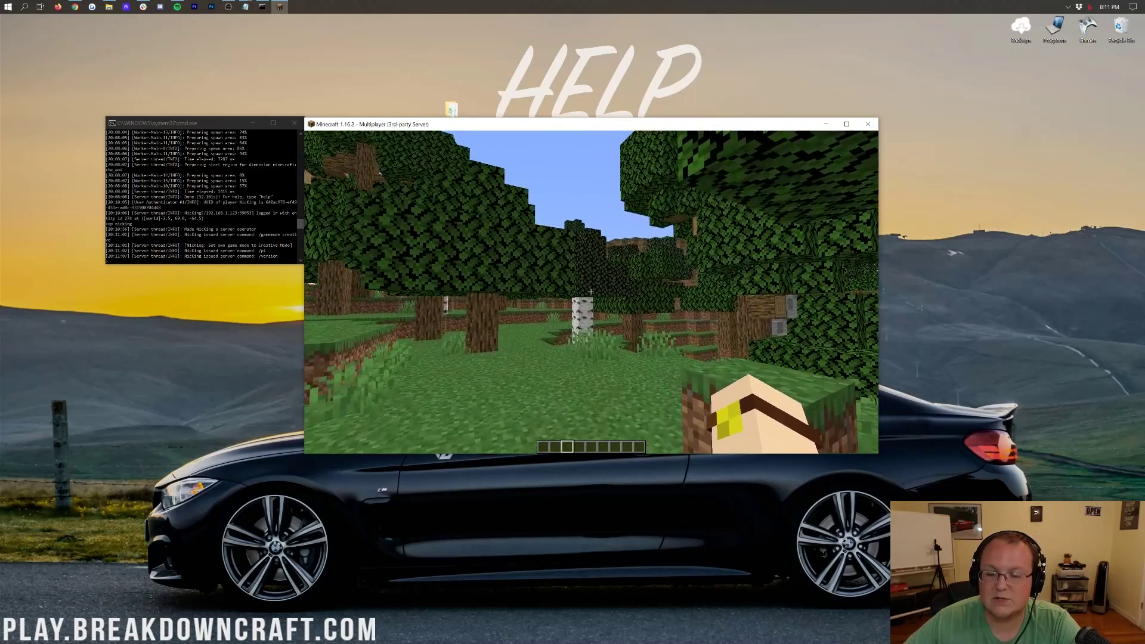
Step: Disconnect from the server and minimize the Minecraft window
key("Escape")
left_click(590, 282)
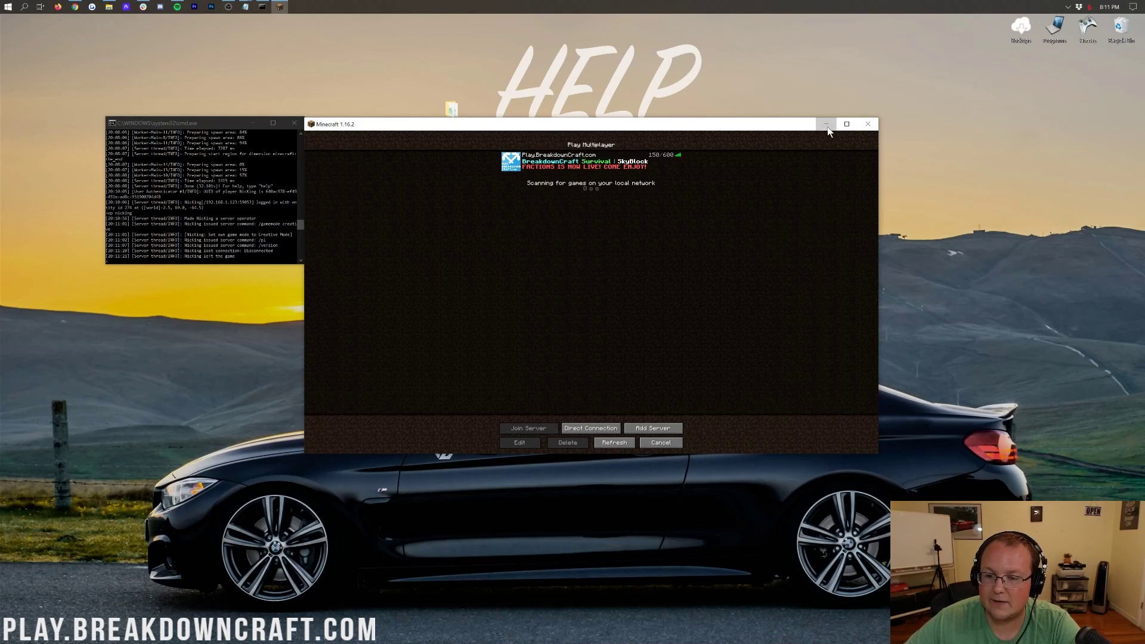
left_click(827, 125)
Step: Shut down the Minecraft server with the stop command in its console and close the console window
type("sto")
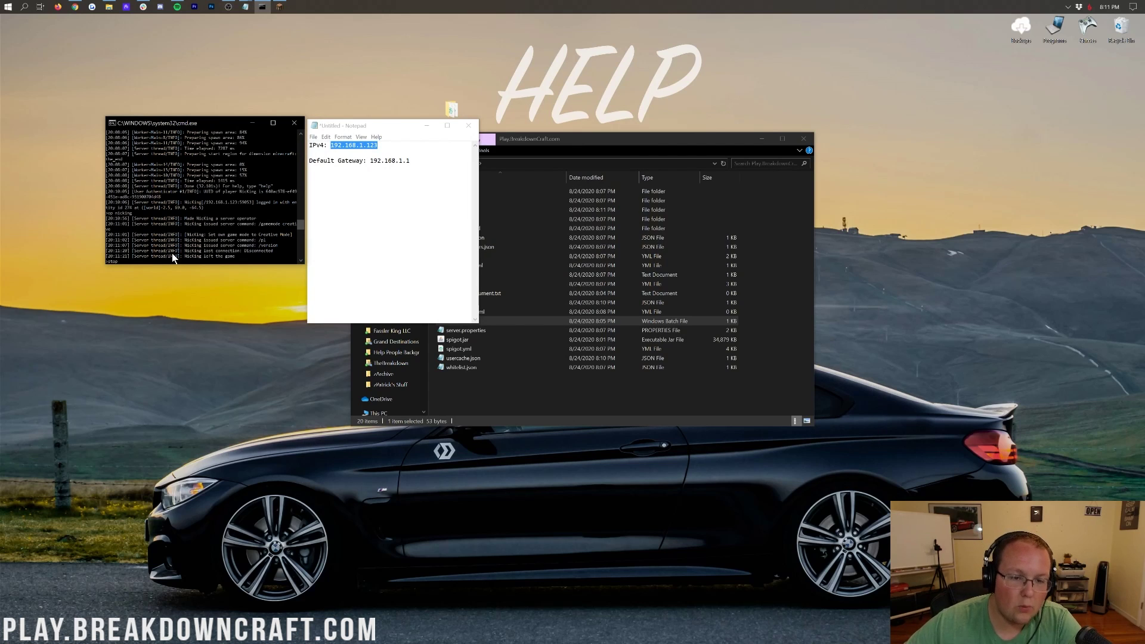
type("p")
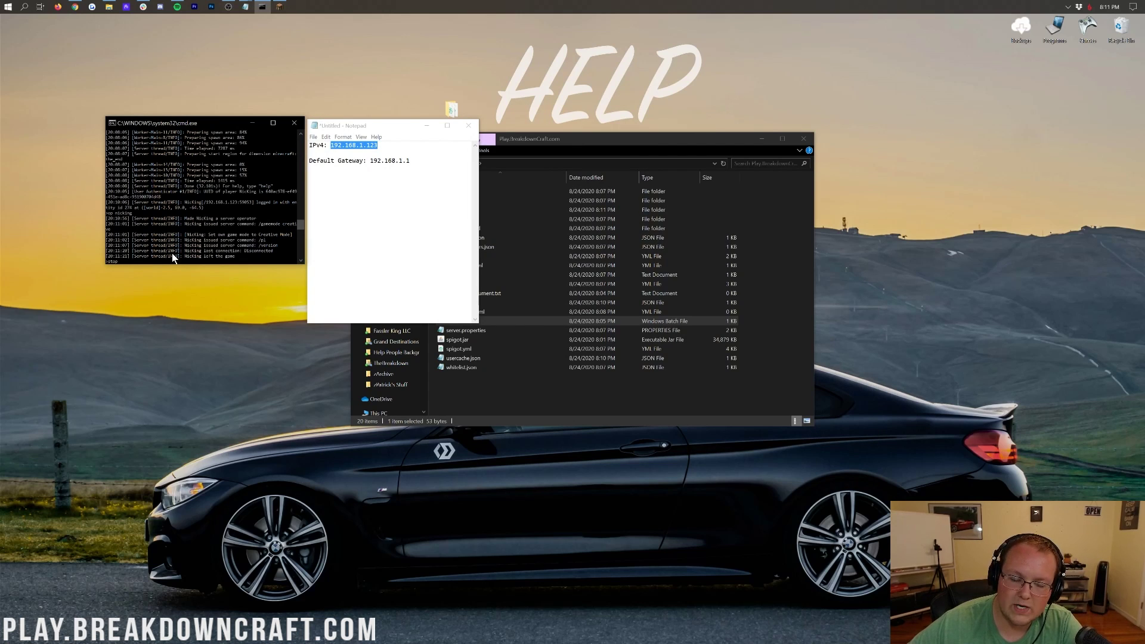
key("Return")
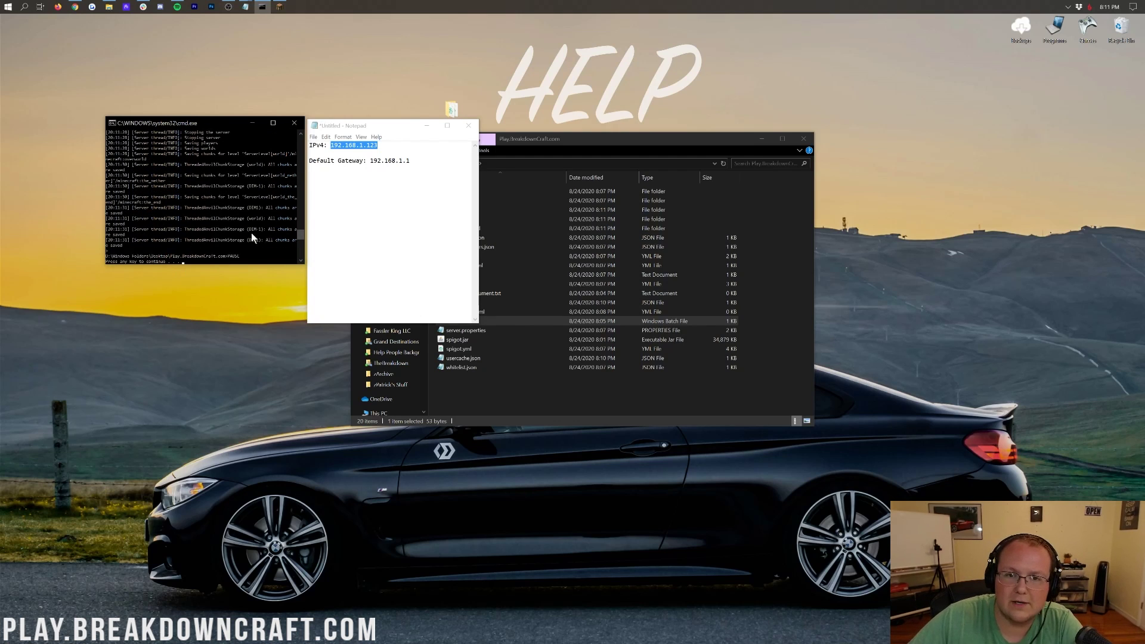
key("Return")
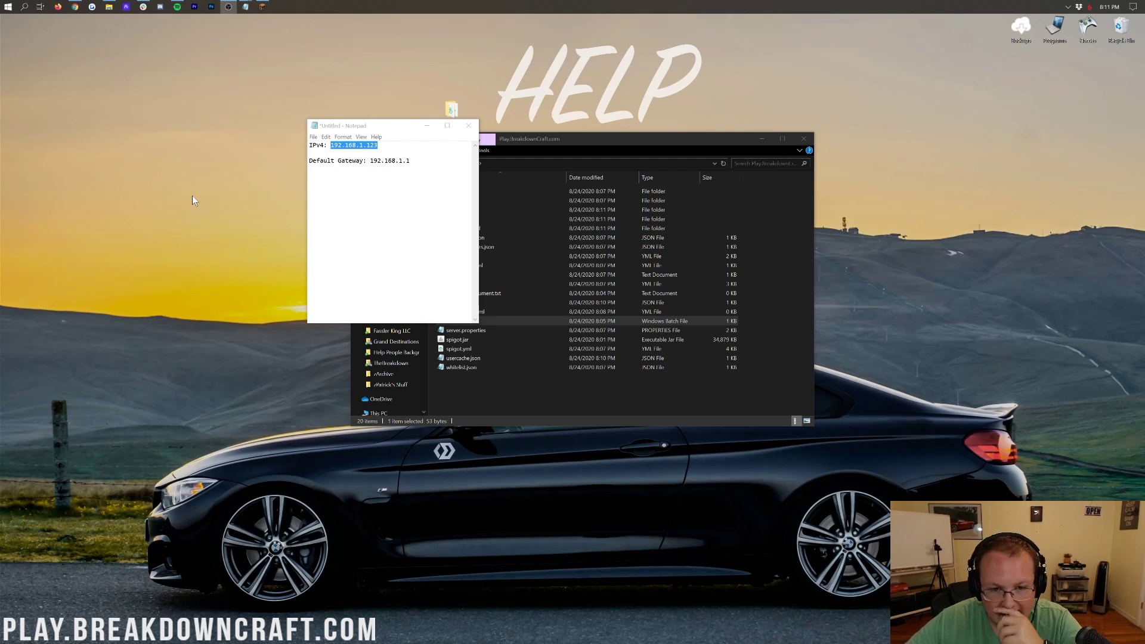
Step: Open server.properties from the server folder in Notepad and place it beside the IP address notes
left_click_drag(396, 126, 266, 138)
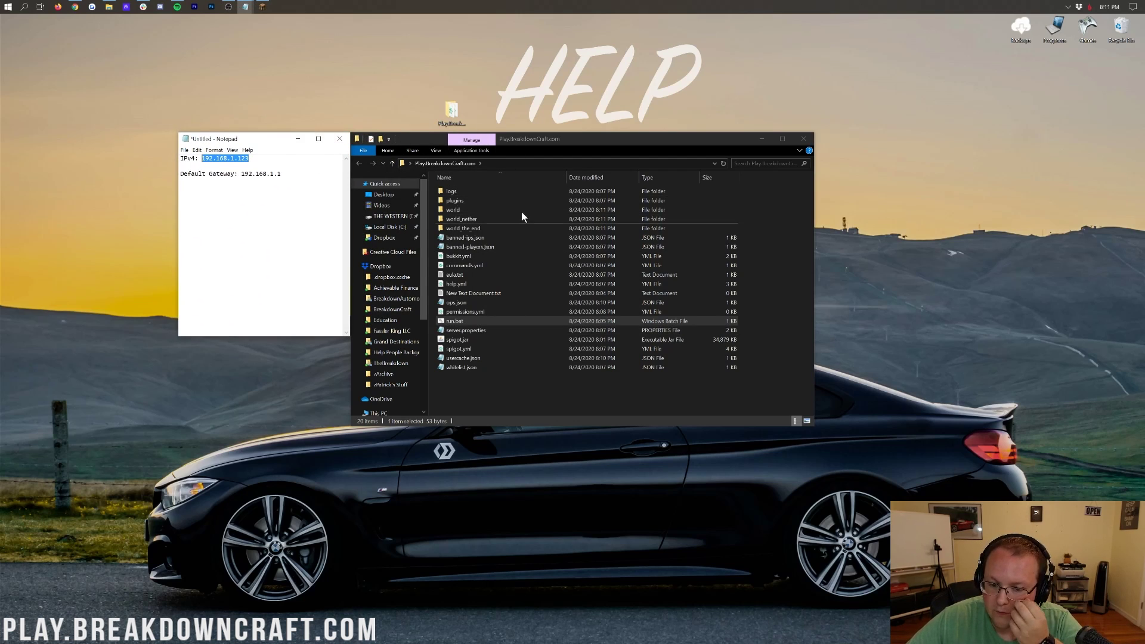
left_click(476, 332)
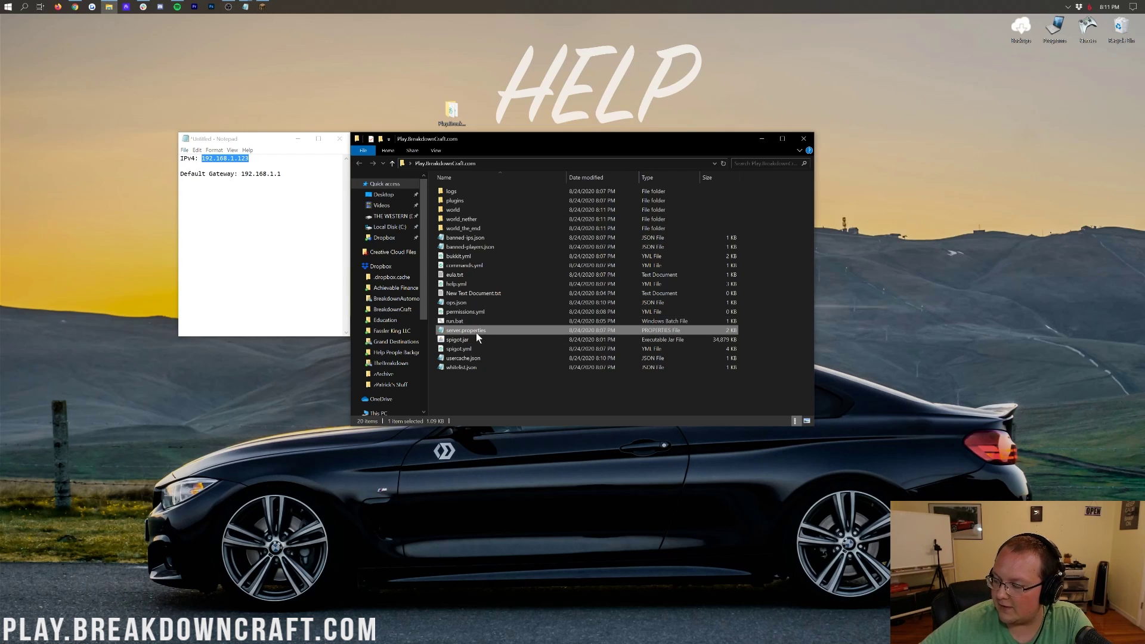
double_click(478, 332)
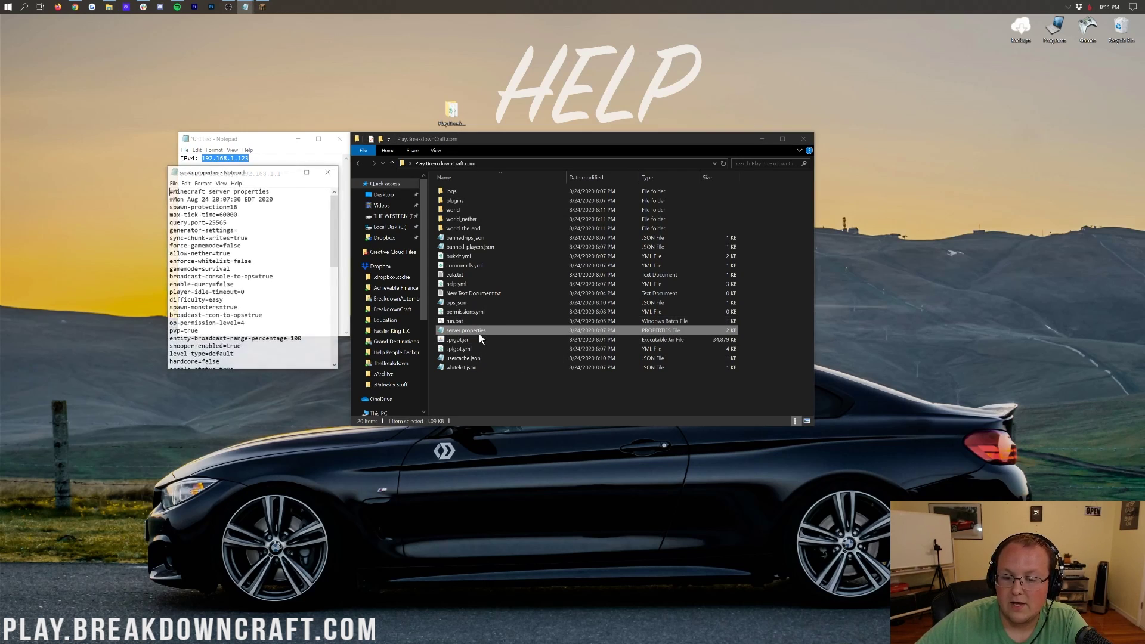
left_click_drag(256, 174, 441, 143)
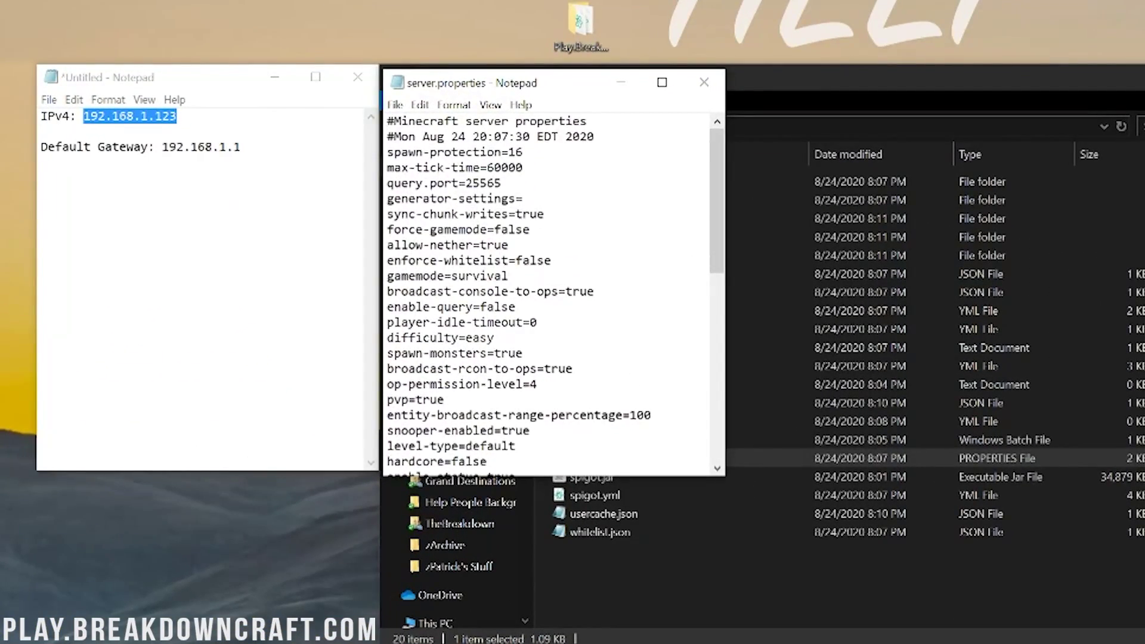
Step: Copy the IPv4 address from the notes and set the server-ip property to 192.168.1.123
scroll(456, 250, "down", 2)
scroll(555, 296, "down", 5)
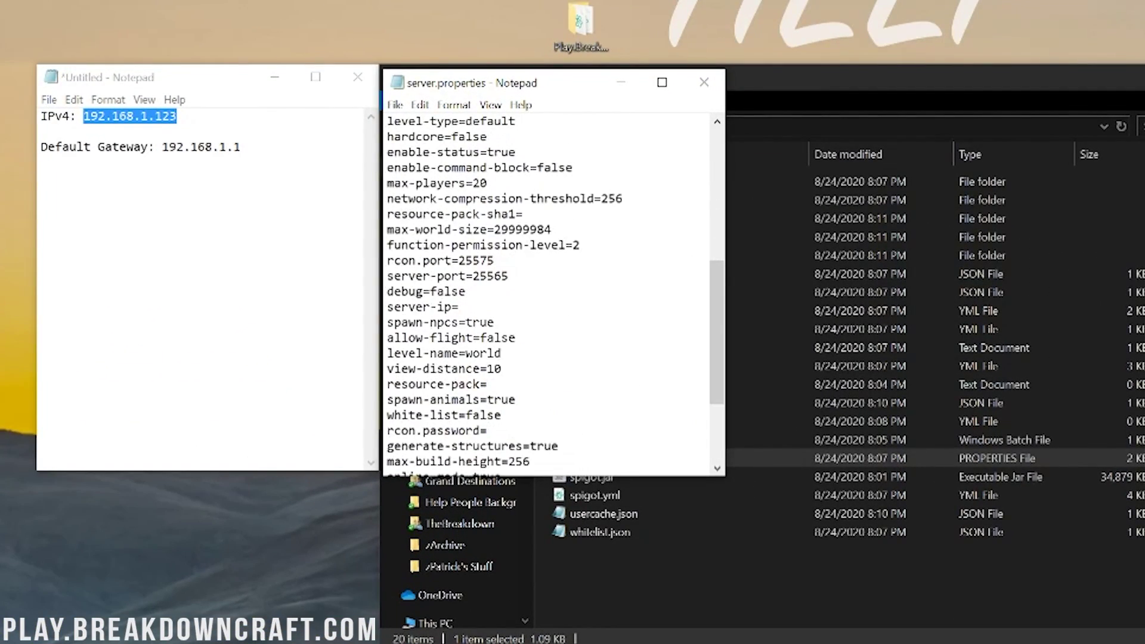
left_click_drag(459, 306, 387, 307)
left_click(460, 307)
left_click_drag(241, 147, 84, 116)
key("ctrl+c")
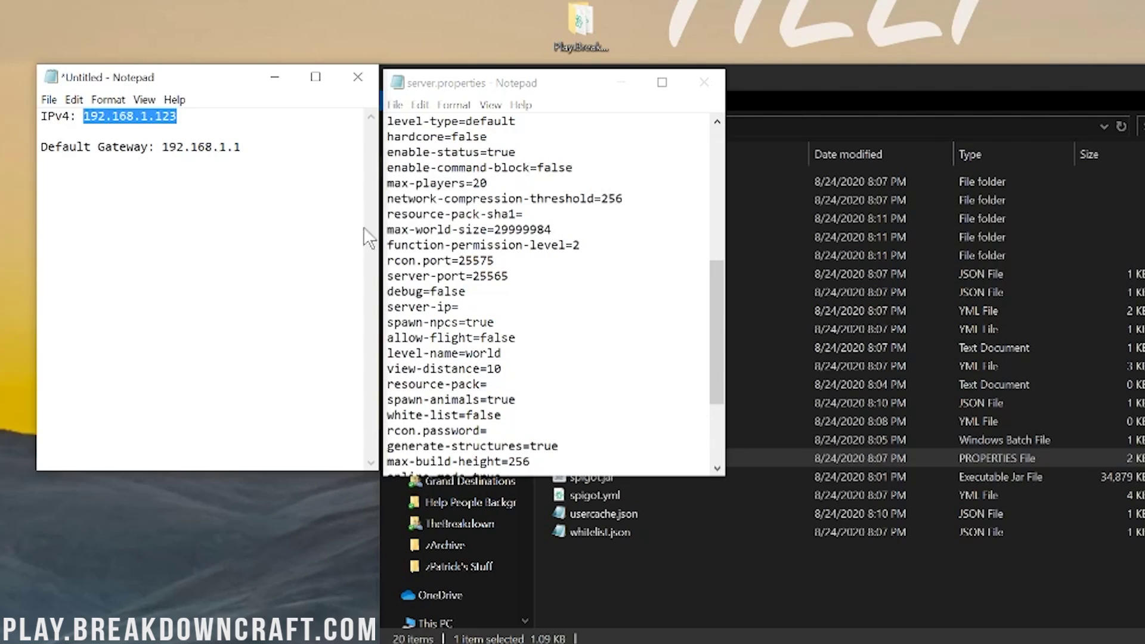
key("alt+Tab")
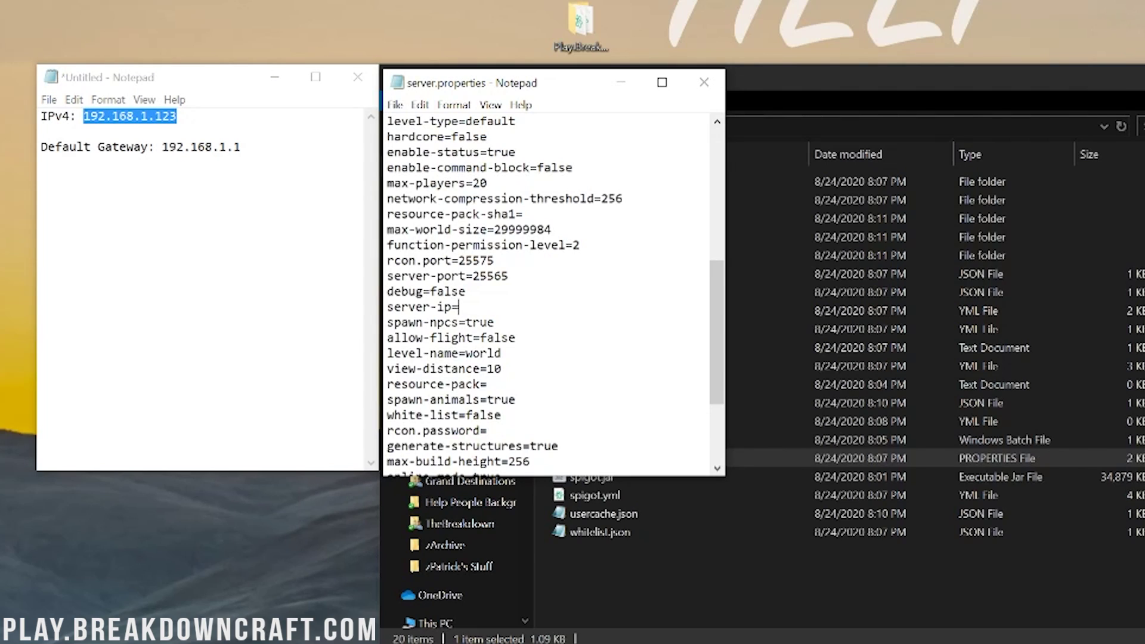
key("ctrl+v")
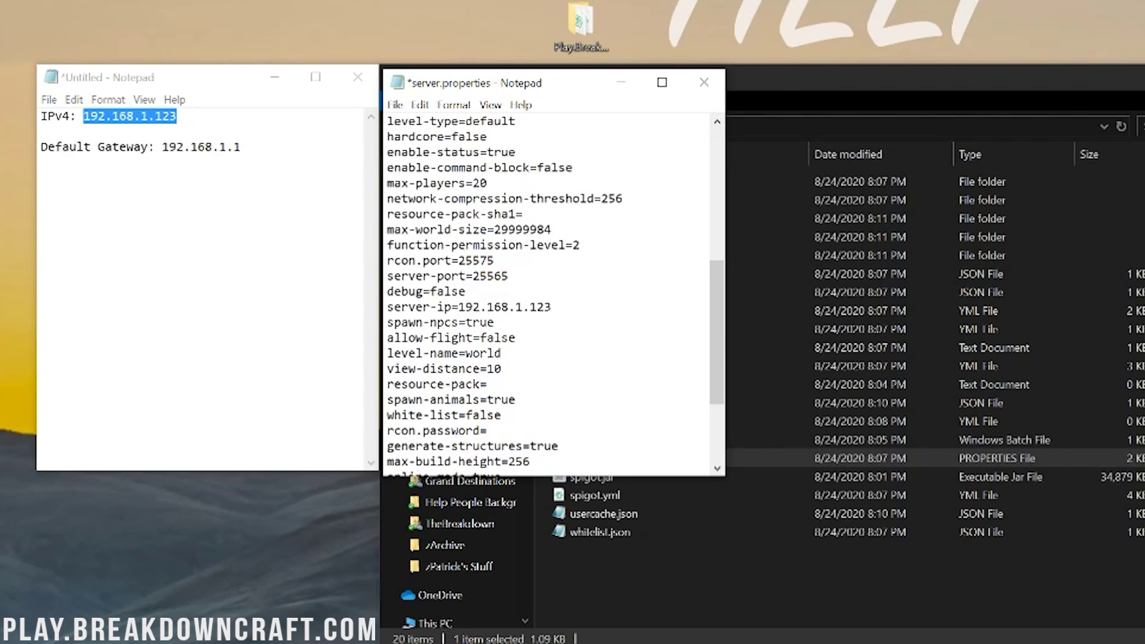
Step: Save the edited server.properties file and close it
left_click_drag(551, 307, 461, 306)
left_click(394, 322)
left_click(551, 306)
left_click(395, 104)
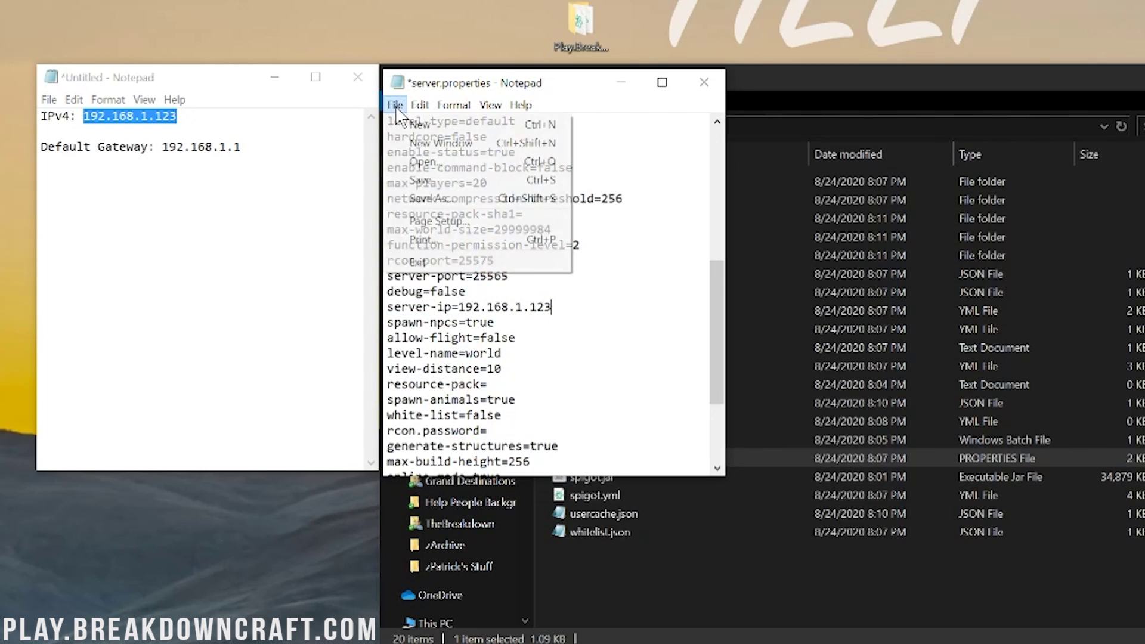
left_click(439, 178)
left_click(704, 83)
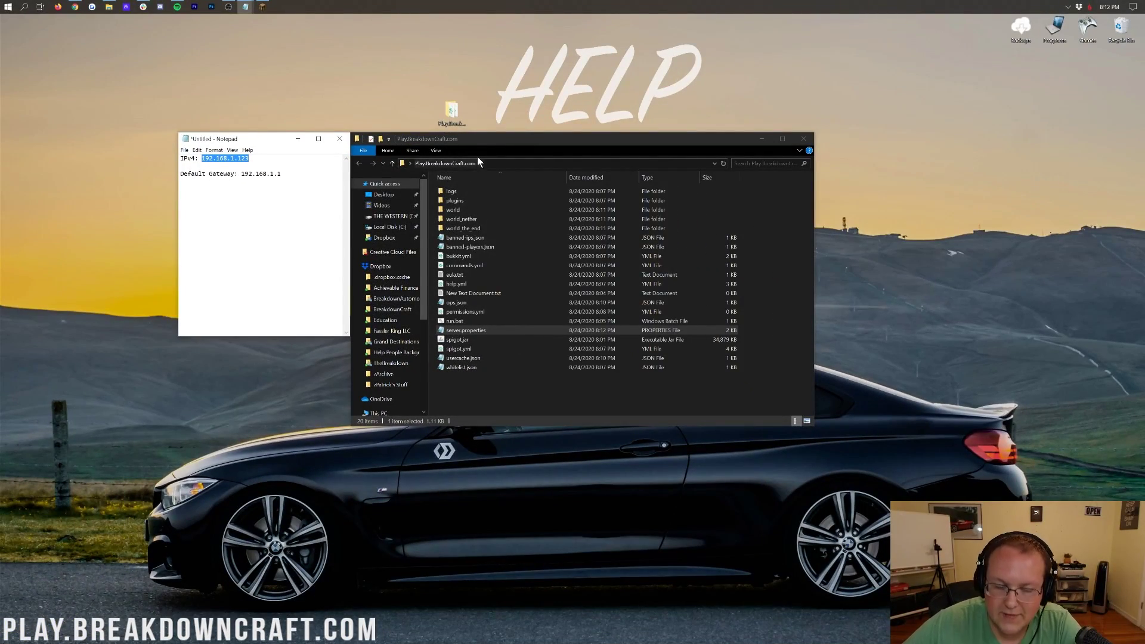
Step: Copy the default gateway from the notes, open 192.168.1.1 in Chrome's blank tab, and switch to the Linksys Smart Wi-Fi account sign-in
left_click(73, 10)
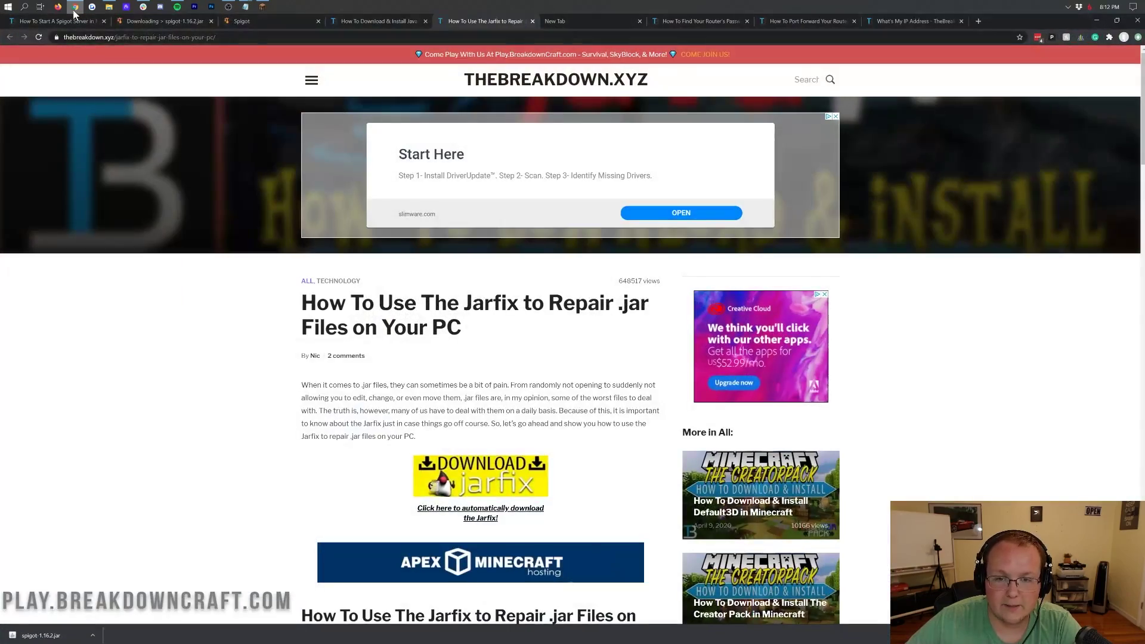
left_click(560, 21)
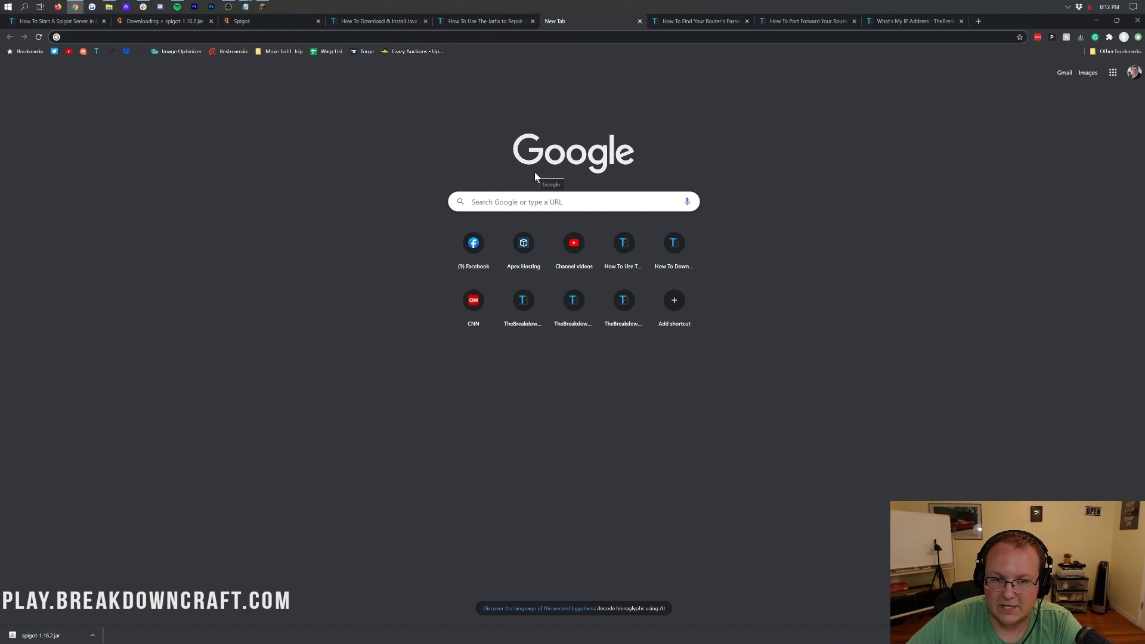
mouse_move(246, 6)
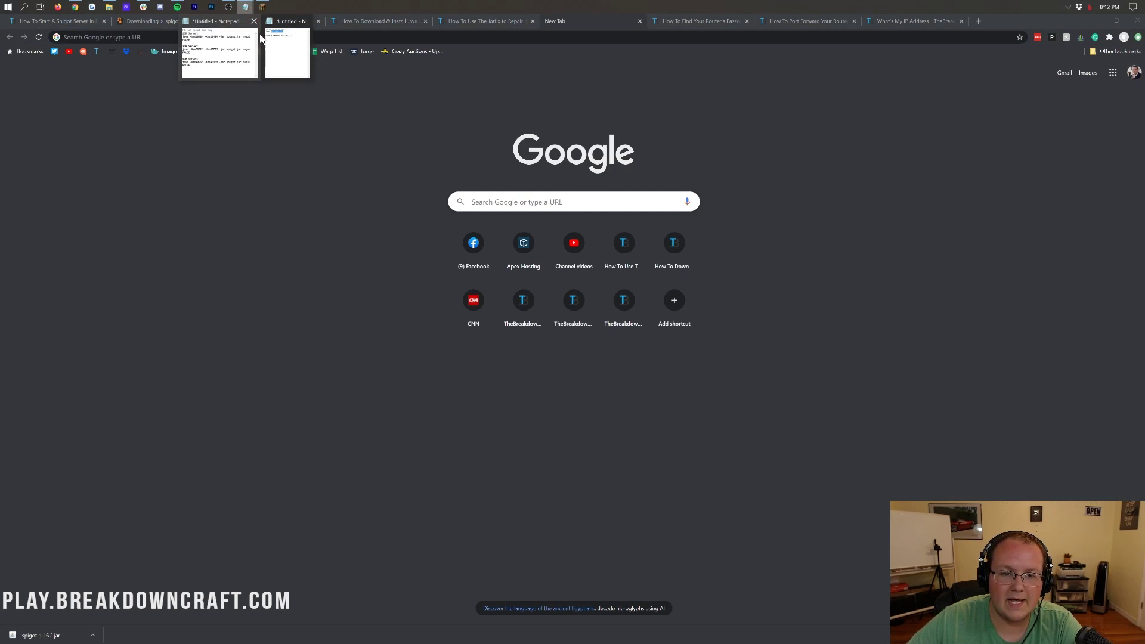
left_click(286, 52)
left_click_drag(241, 174, 281, 174)
key("ctrl+c")
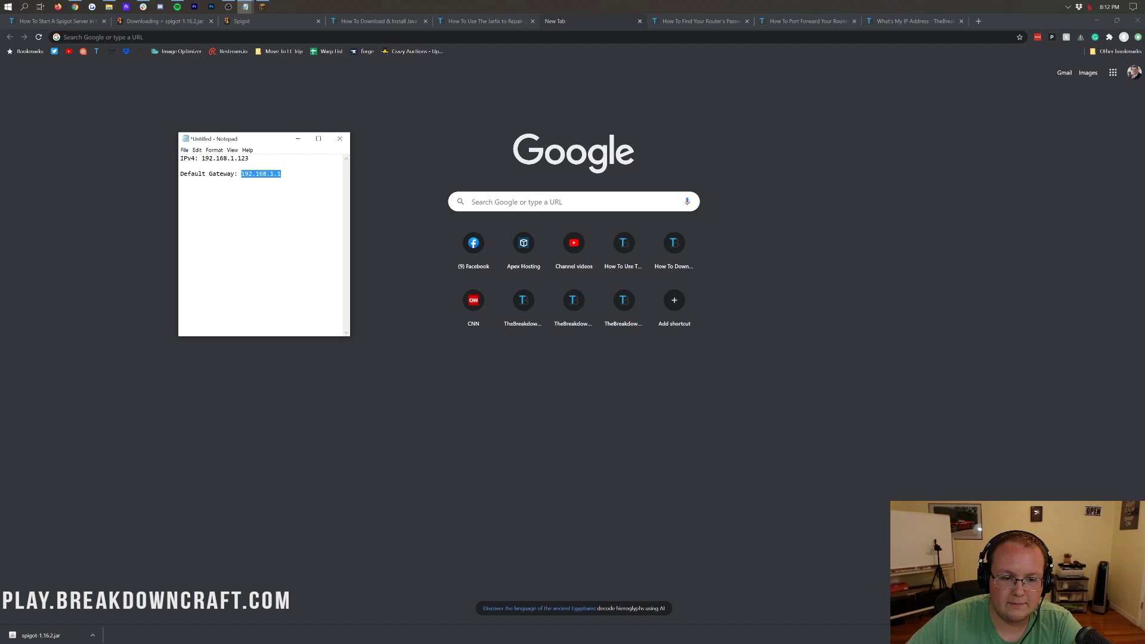
left_click(89, 37)
key("ctrl+v")
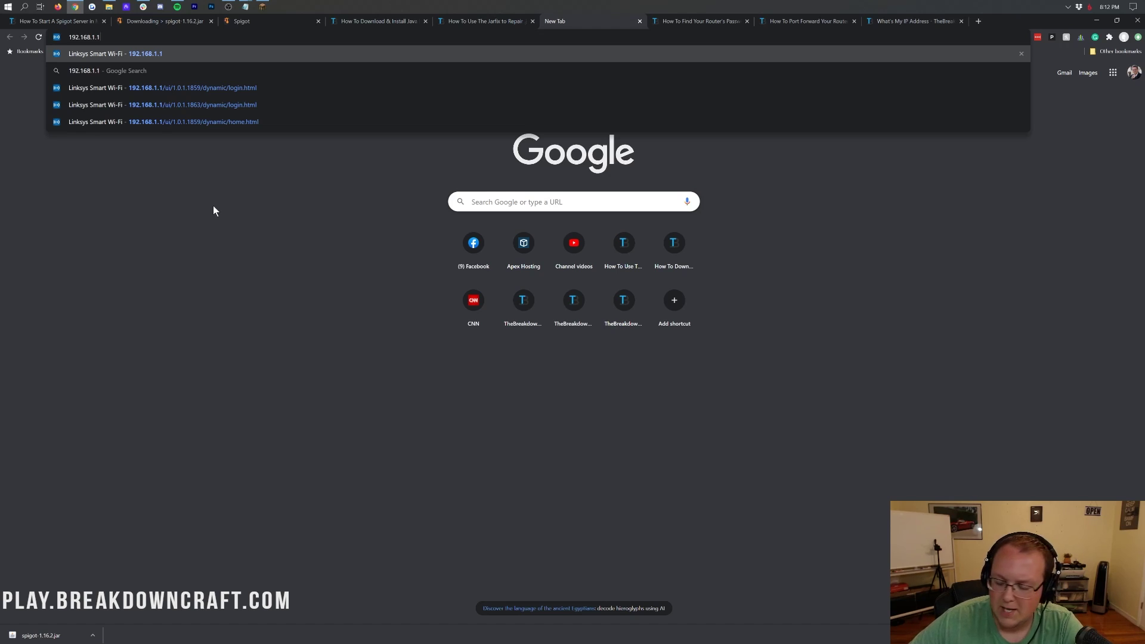
key("Return")
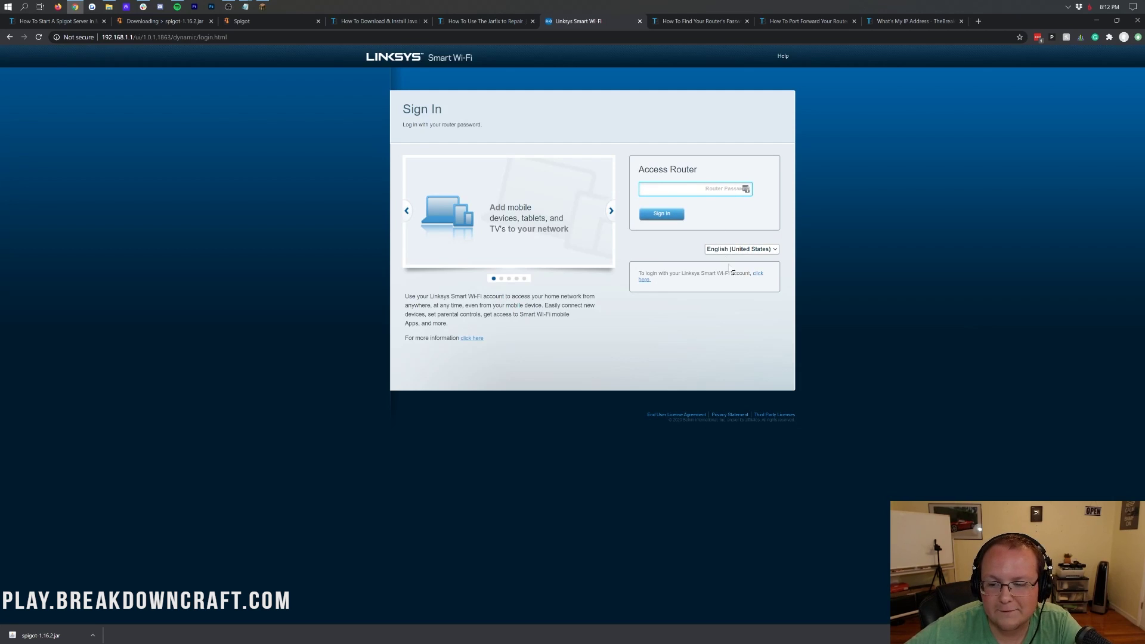
left_click(759, 274)
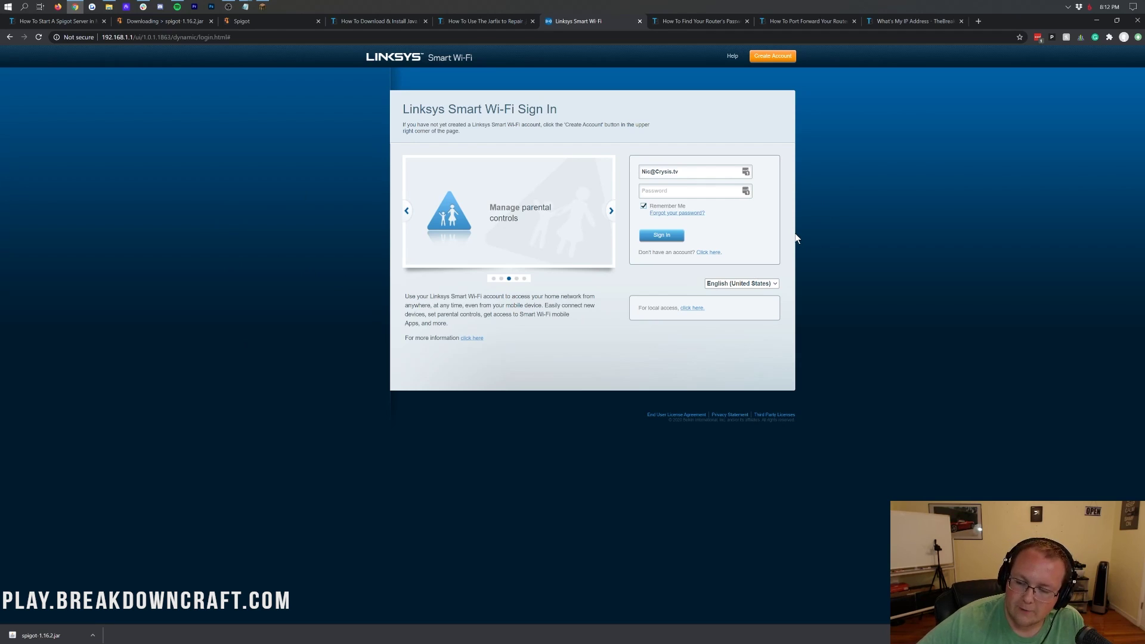
Step: Review the methods in the How To Find Your Router's Password article, including trying the default username and password
left_click(687, 22)
scroll(614, 262, "down", 4)
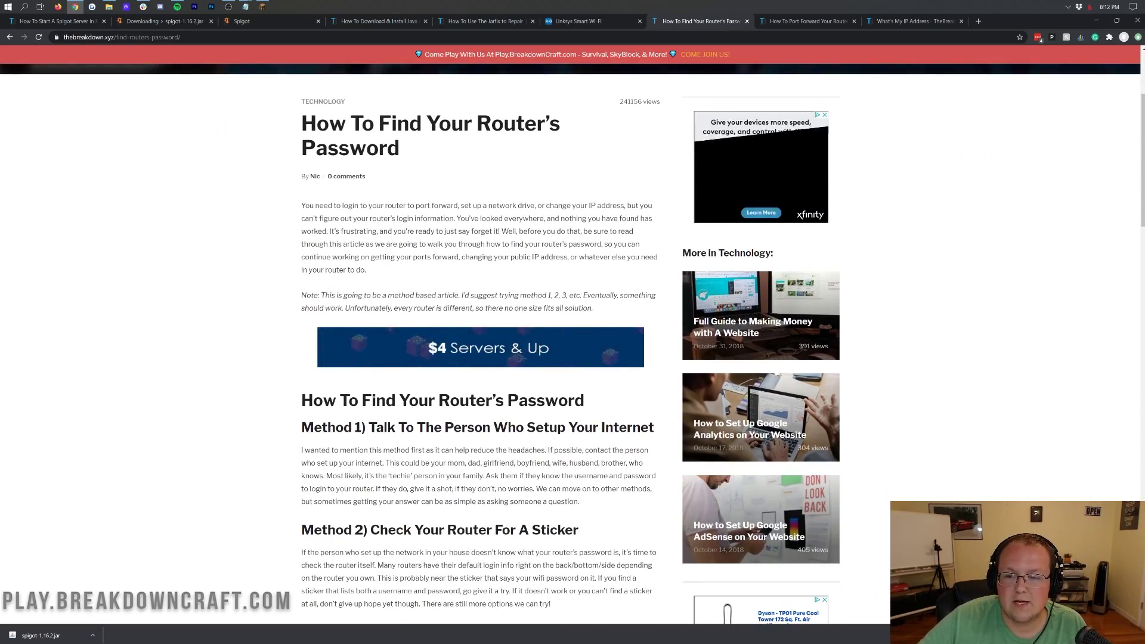
scroll(503, 264, "down", 2)
scroll(503, 264, "down", 5)
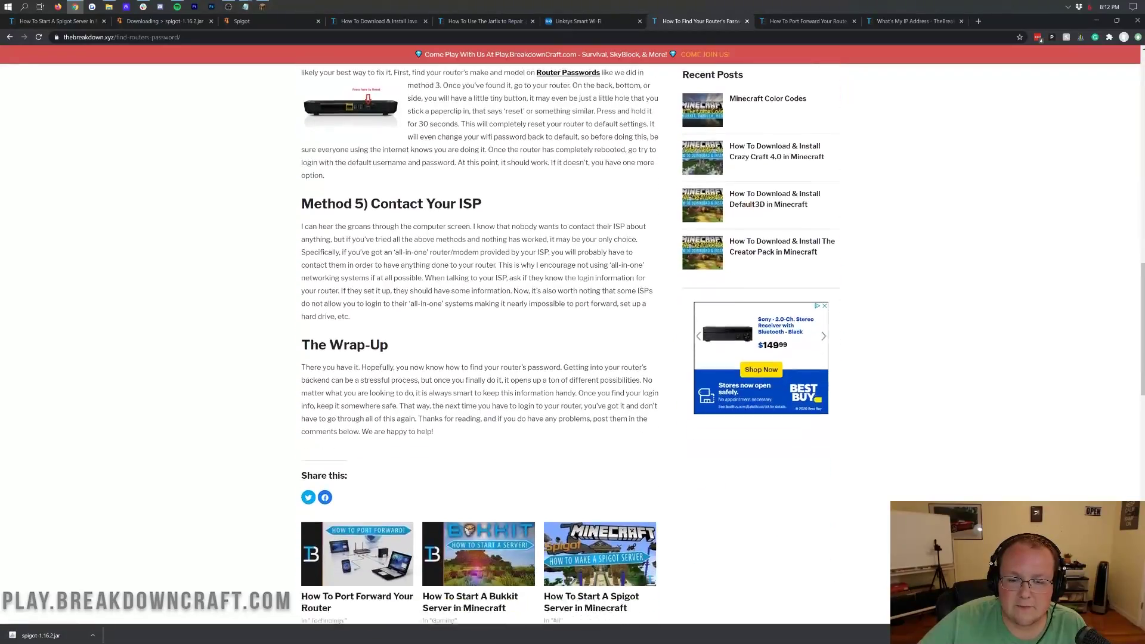
scroll(489, 295, "up", 3)
scroll(489, 296, "down", 2)
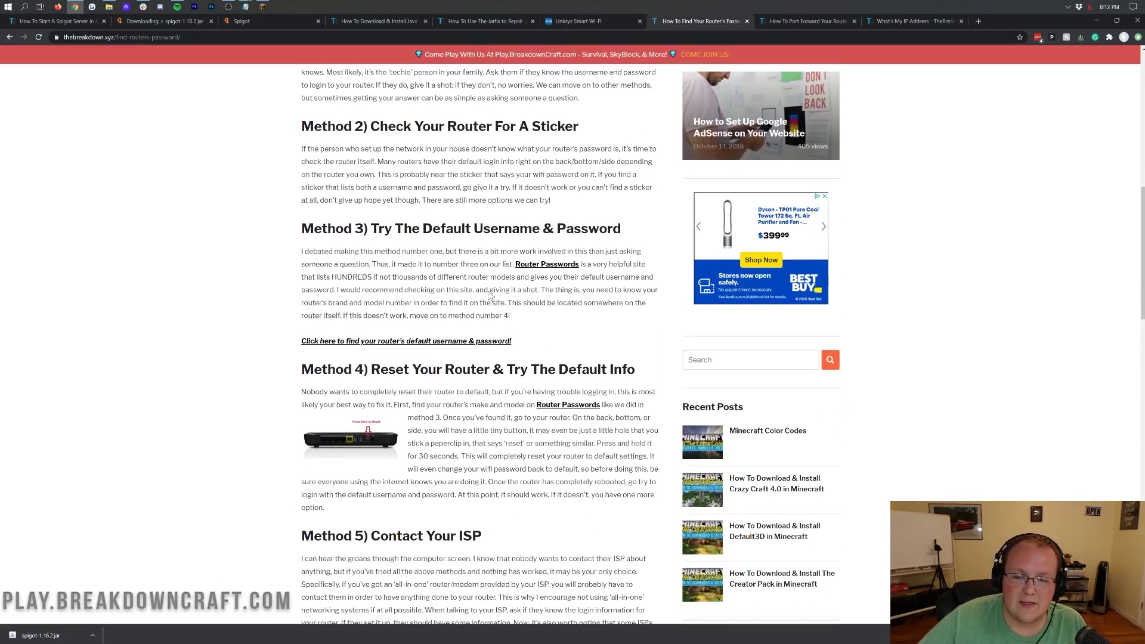
left_click_drag(299, 234, 633, 239)
left_click(633, 239)
scroll(453, 315, "up", 1)
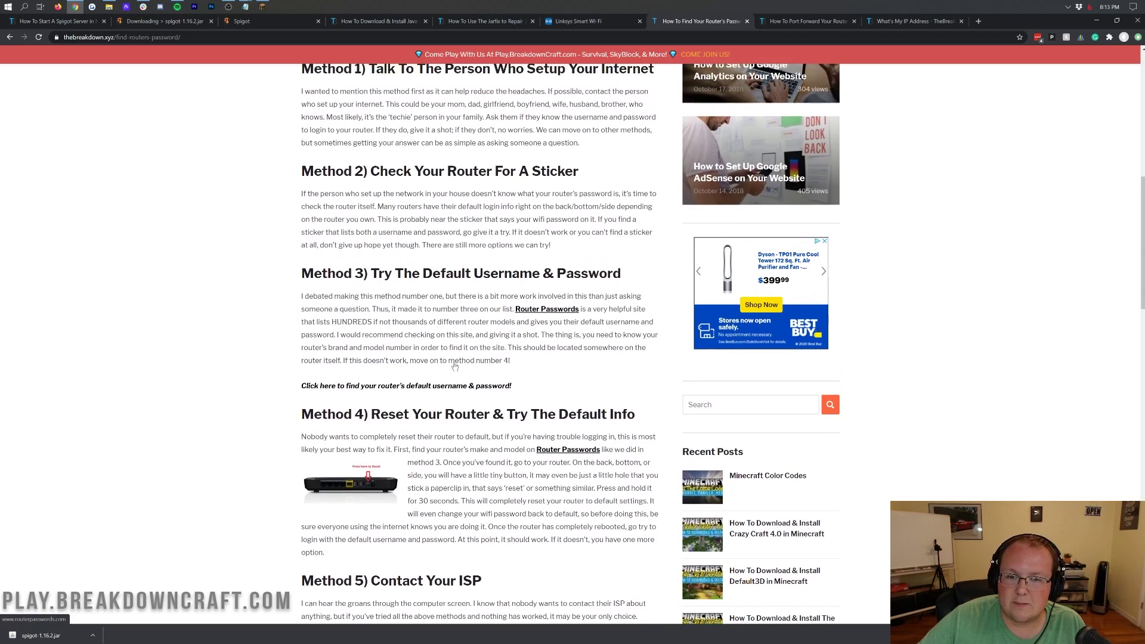
Step: Return to the Linksys Smart Wi-Fi page, fill in the saved account e-mail and password, and sign in
left_click(582, 24)
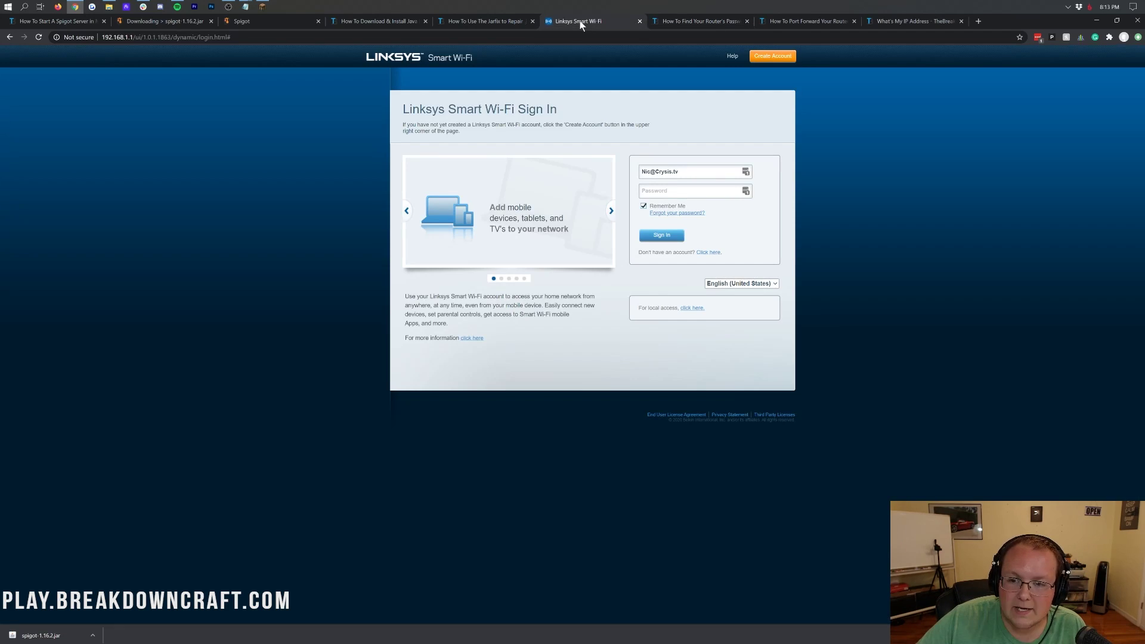
left_click(746, 172)
left_click(652, 231)
left_click(661, 235)
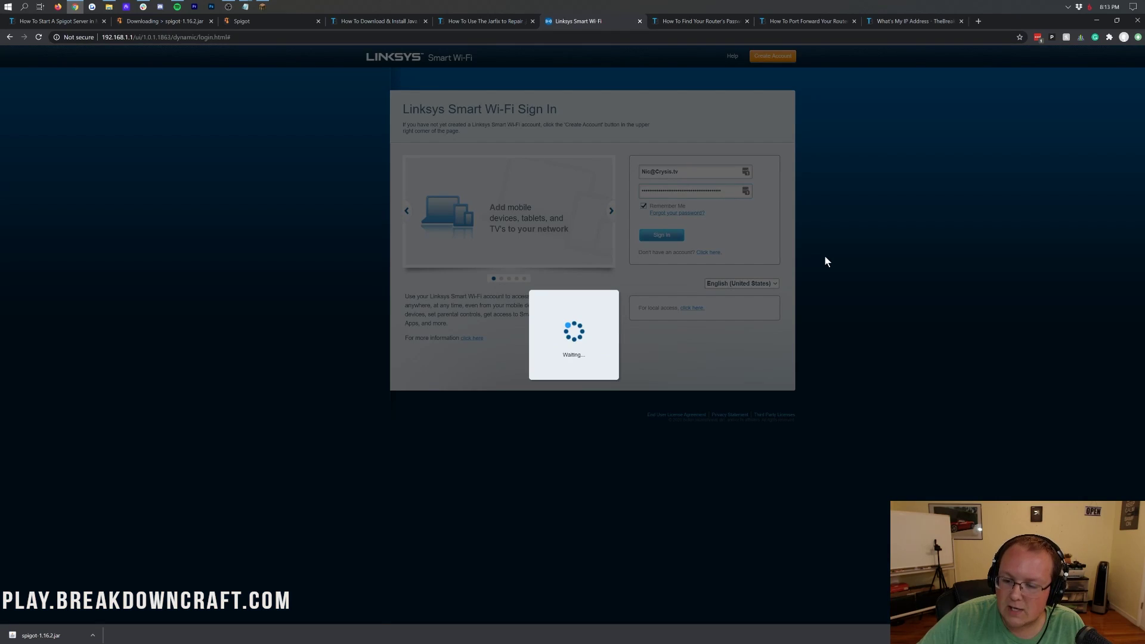